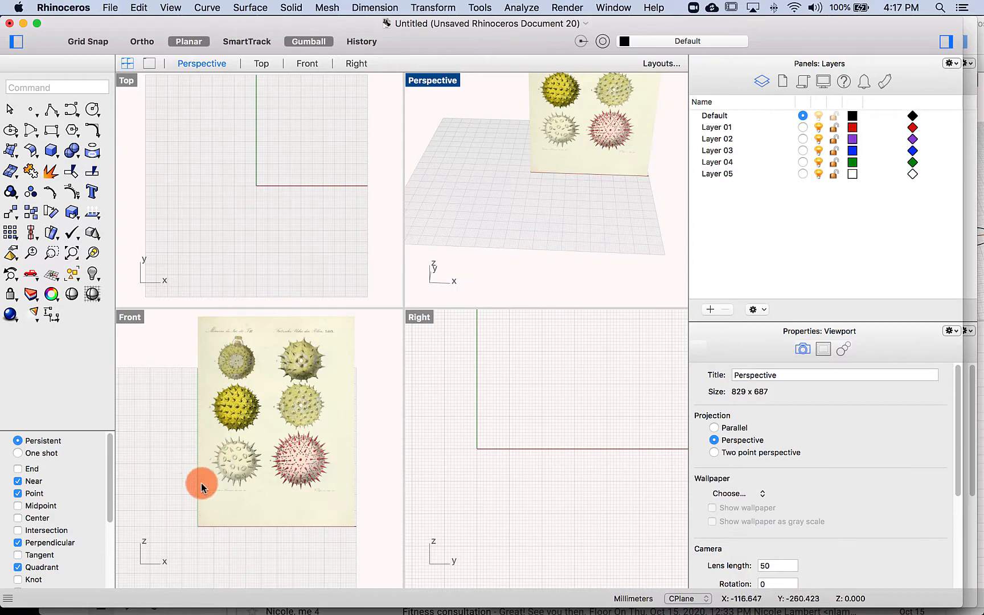
# Examine the spiky pollen reference picture up close in the Front view, then return to the four-viewport layout
pyautogui.scroll(5, 256, 489)
pyautogui.doubleClick(135, 317)
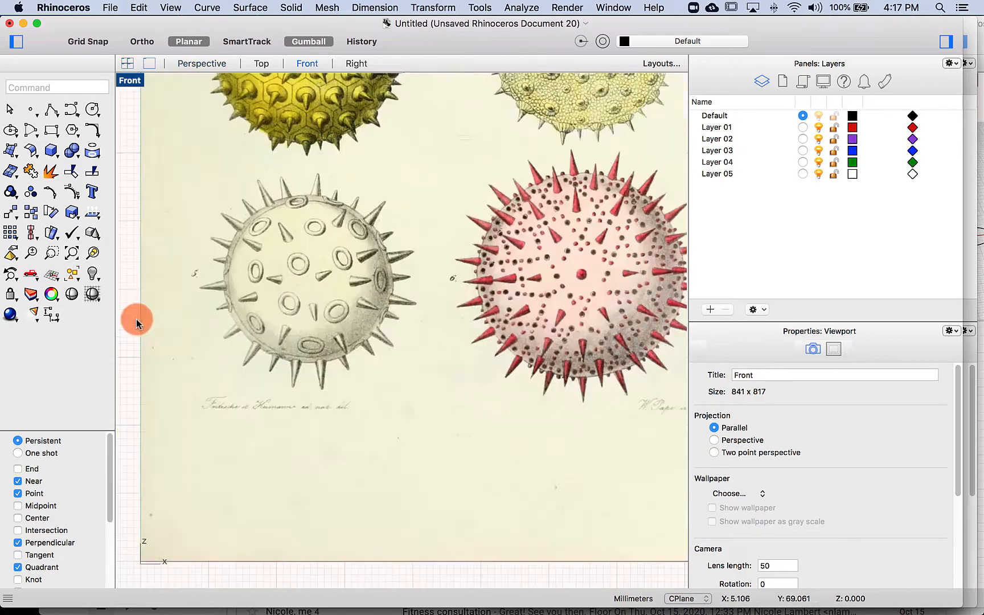
pyautogui.scroll(-4, 205, 238)
pyautogui.scroll(5, 231, 289)
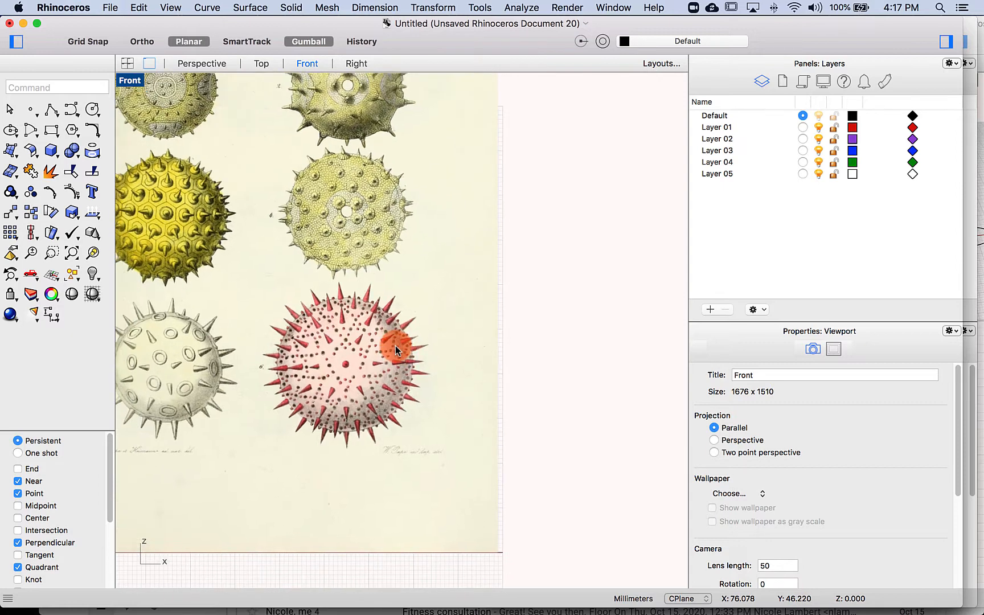
pyautogui.scroll(-2, 395, 346)
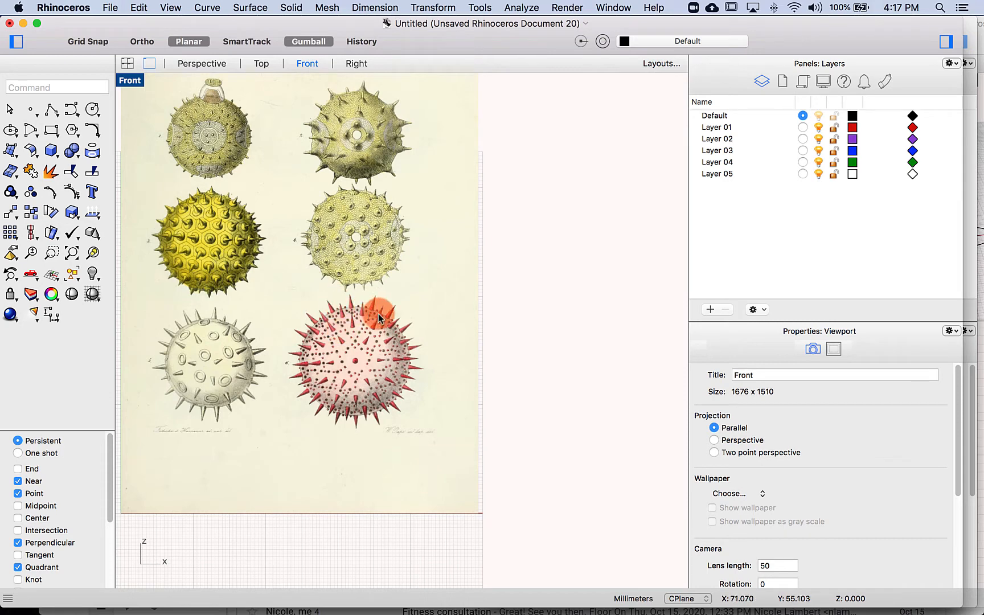
pyautogui.scroll(-3, 368, 351)
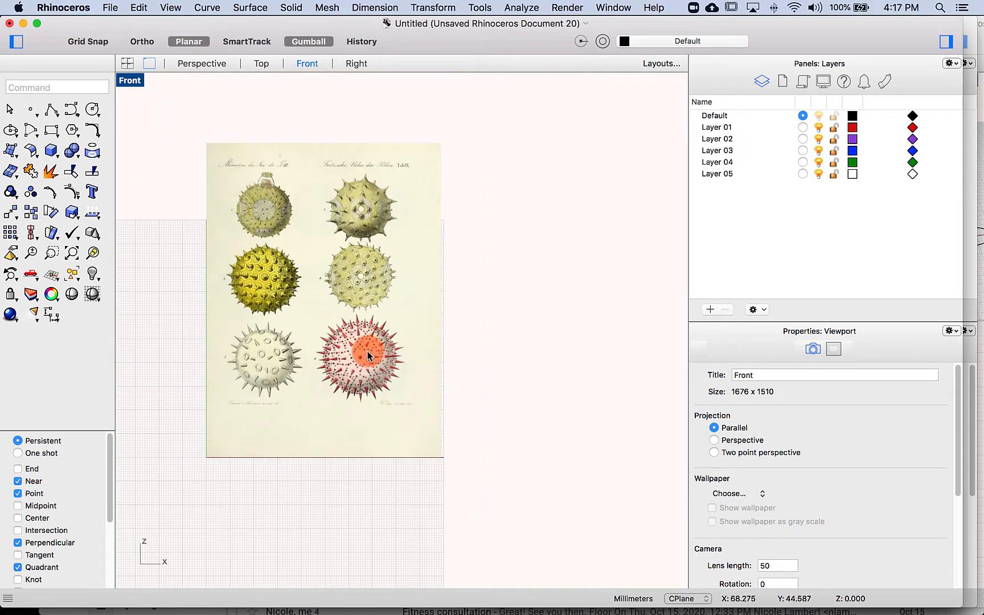
pyautogui.click(135, 64)
pyautogui.click(314, 193)
pyautogui.click(497, 218)
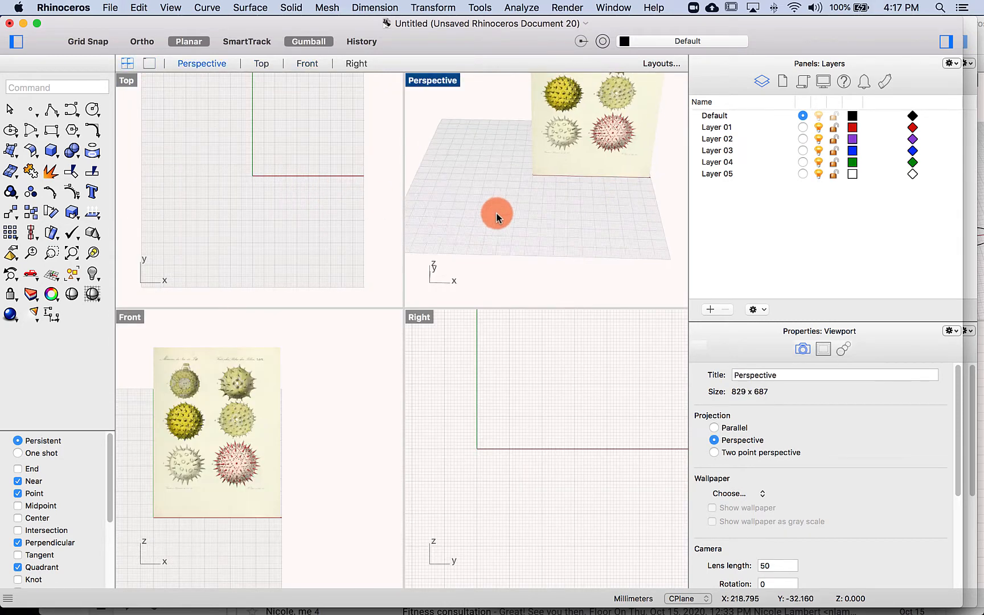
# Move the pollen reference picture sideways along the X axis, clear of the origin
pyautogui.click(645, 129)
pyautogui.moveTo(645, 109); pyautogui.dragTo(478, 119)
pyautogui.moveTo(511, 140); pyautogui.dragTo(588, 173, button='right')
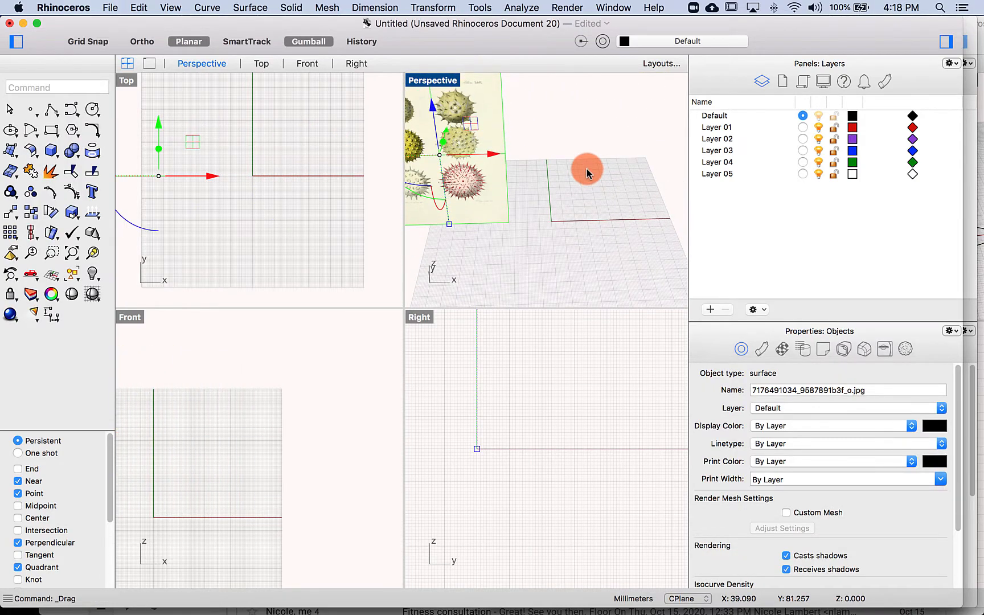
# Create a sphere centred at the origin (0), picking its radius along the X axis in the Front view
pyautogui.write('HERE')
pyautogui.press('Return')
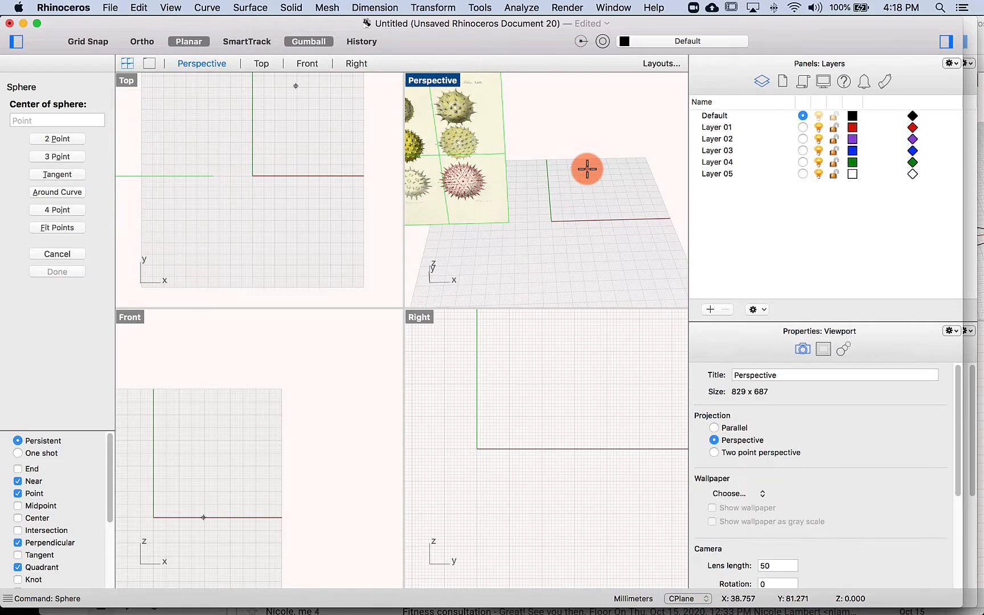
pyautogui.write('0')
pyautogui.press('Return')
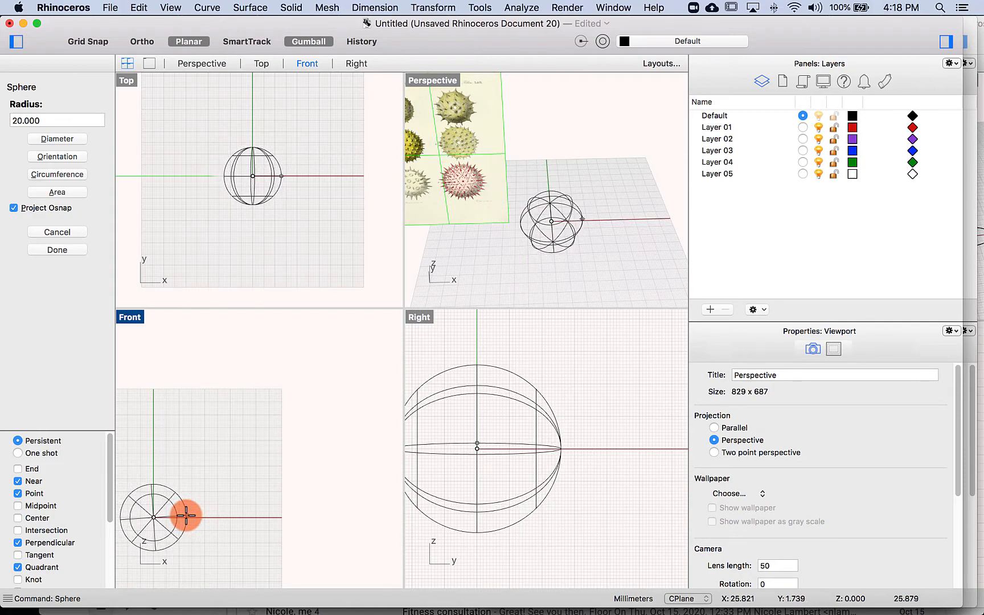
pyautogui.press('shift')
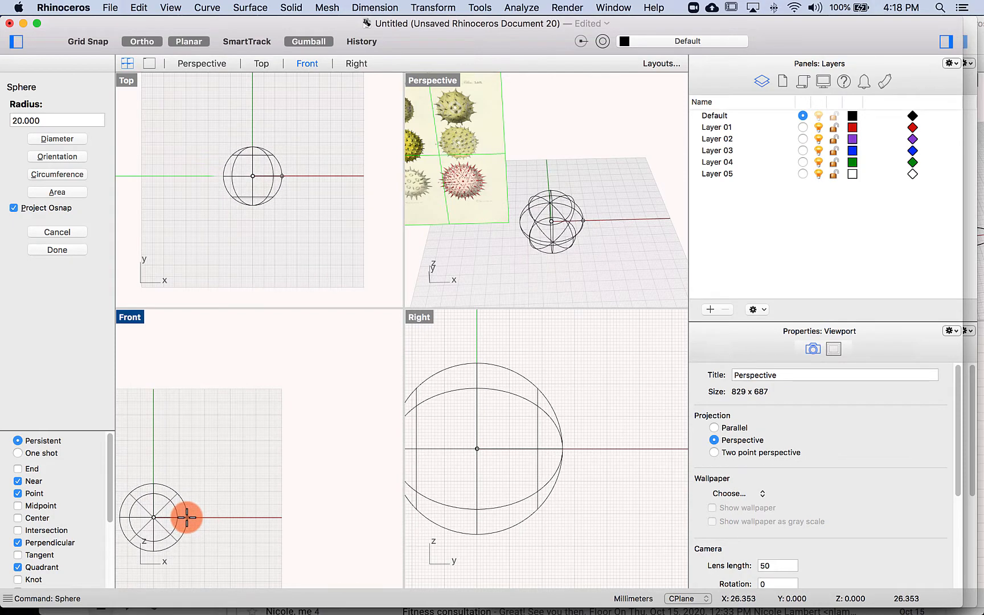
pyautogui.click(190, 517)
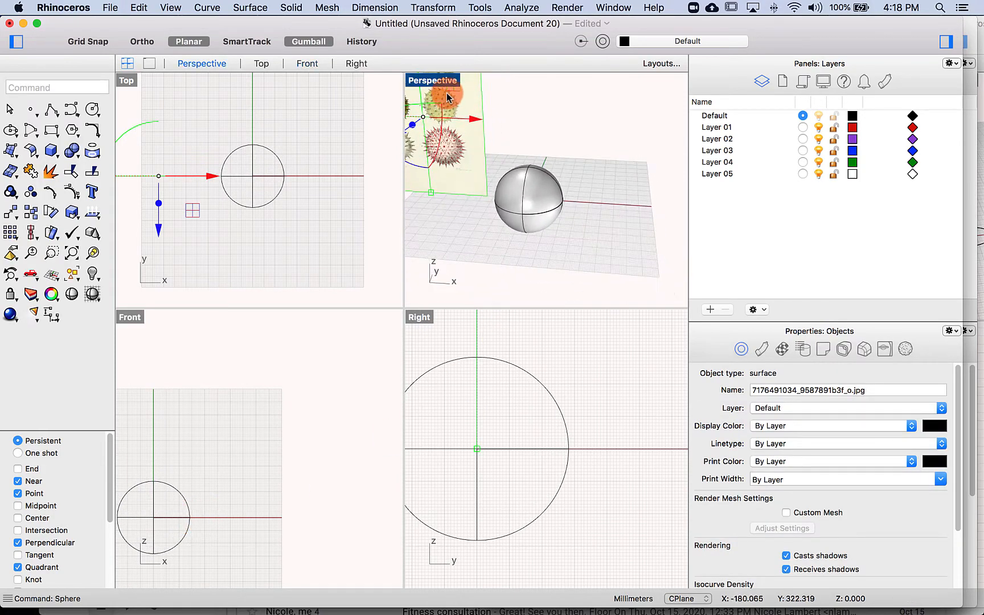
# Draw a corner-to-corner rectangular plane on the ground beside the sphere in the maximized Perspective view
pyautogui.doubleClick(434, 81)
pyautogui.moveTo(446, 94); pyautogui.dragTo(422, 209, button='right')
pyautogui.scroll(-5, 490, 237)
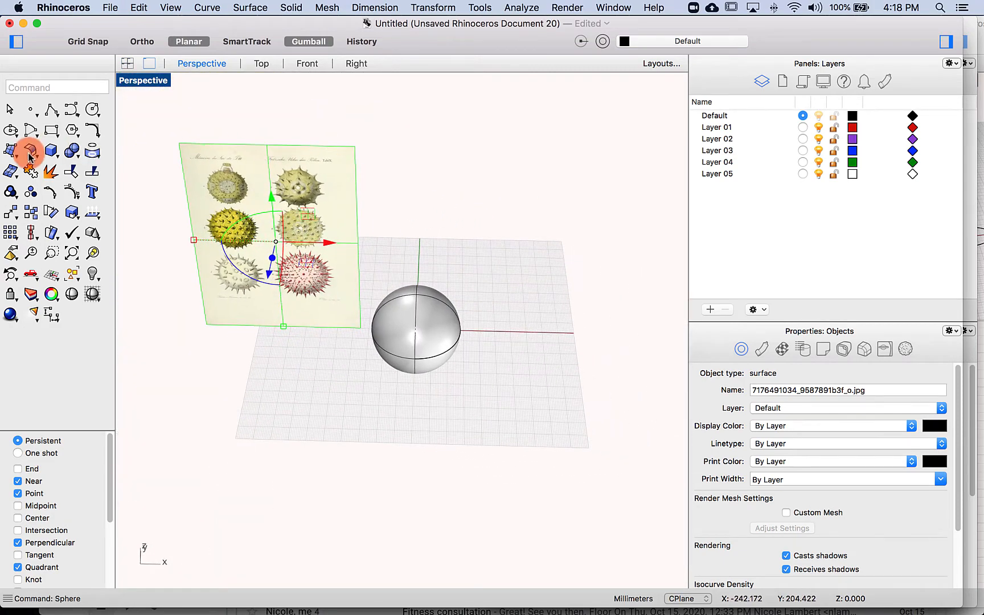
pyautogui.click(10, 150)
pyautogui.moveTo(27, 243)
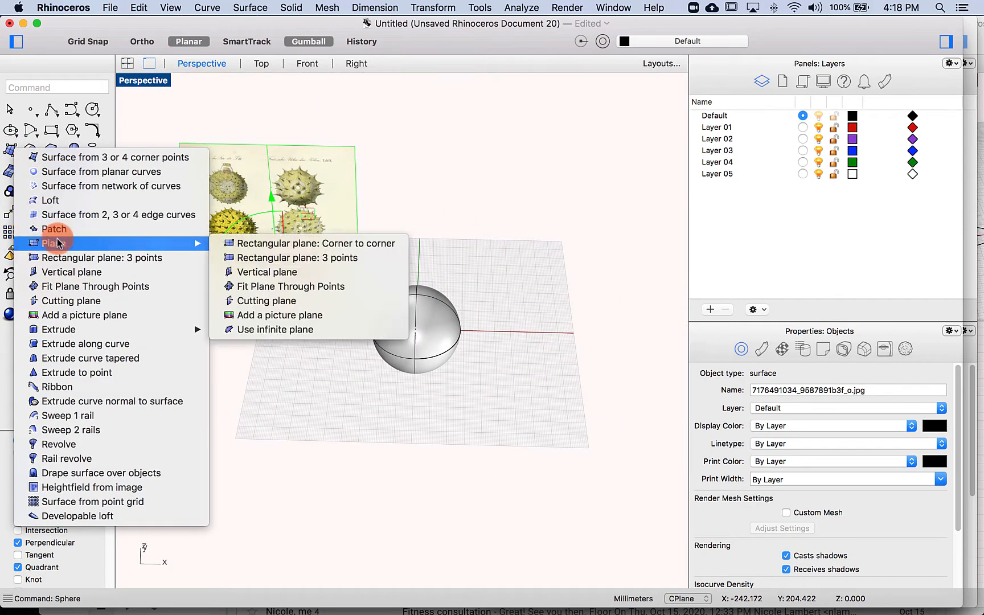
pyautogui.click(307, 243)
pyautogui.click(492, 305)
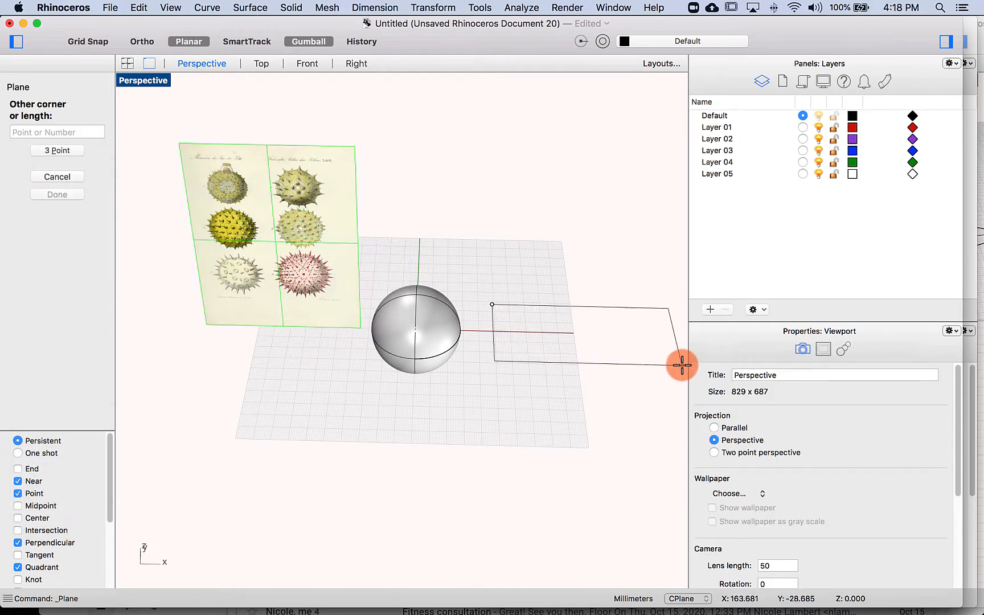
pyautogui.click(679, 369)
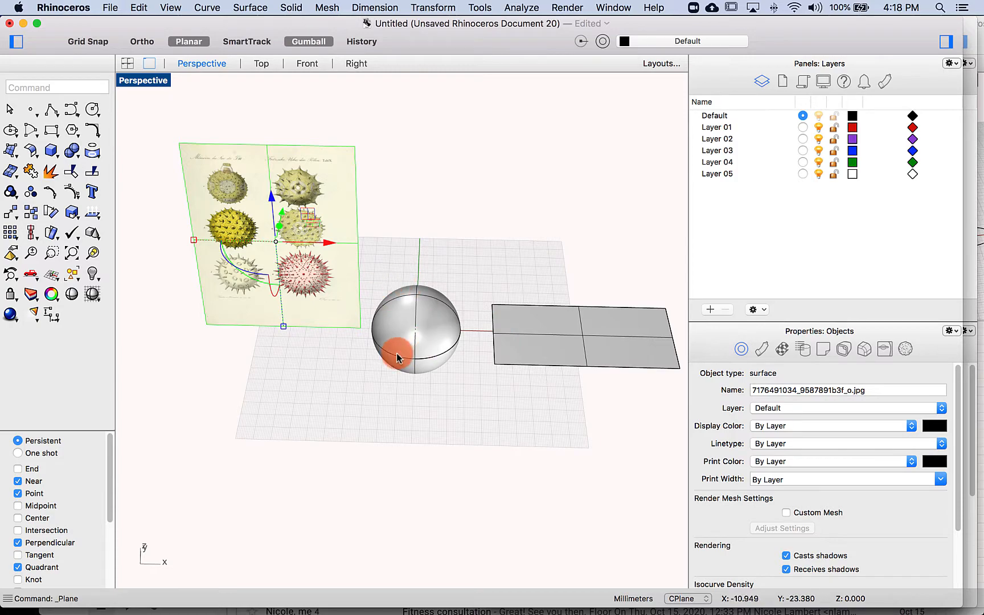
# Delete the rectangular plane beside the sphere
pyautogui.moveTo(411, 395); pyautogui.dragTo(529, 313, button='right')
pyautogui.click(529, 312)
pyautogui.press('Delete')
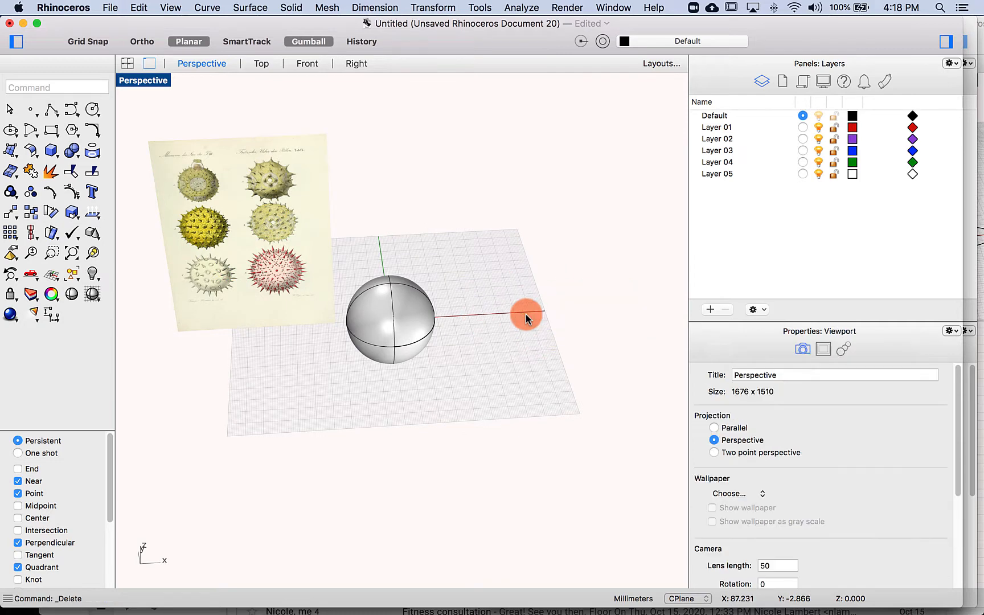
# Turn off the Gumball and create UV curves from the sphere's surface
pyautogui.click(436, 322)
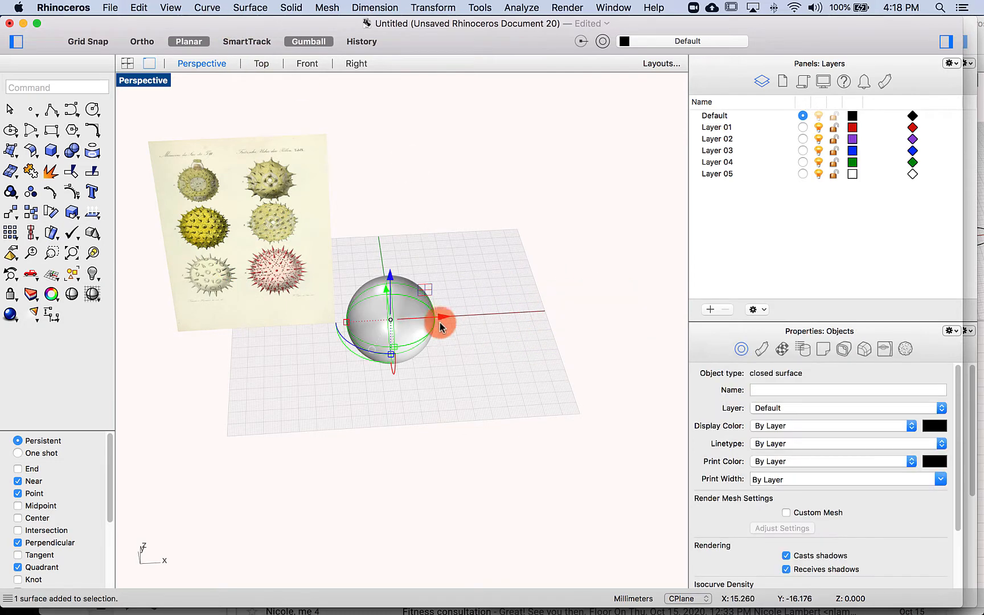
pyautogui.moveTo(439, 325); pyautogui.dragTo(482, 328, button='right')
pyautogui.click(309, 41)
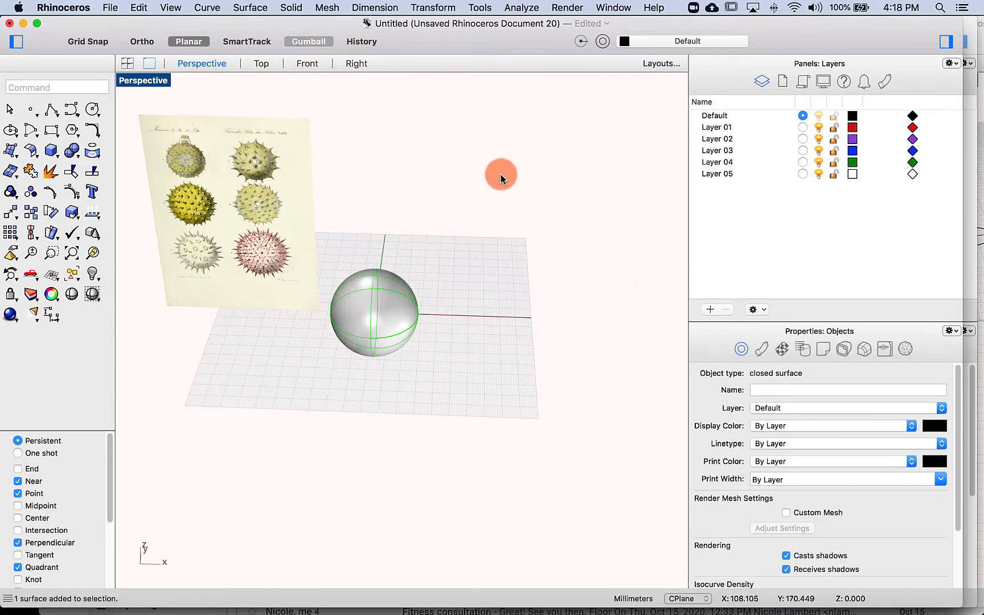
pyautogui.click(208, 8)
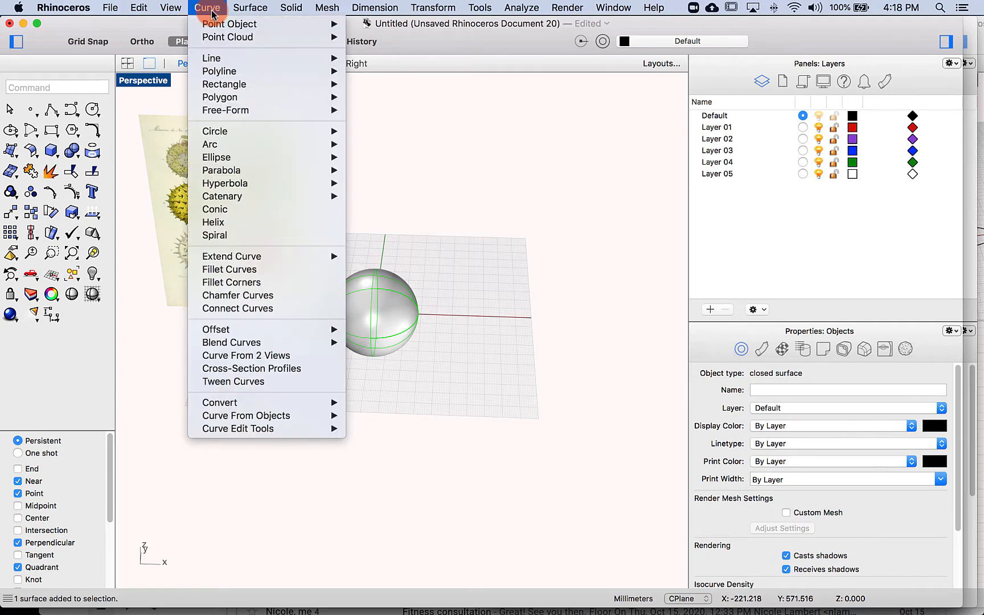
pyautogui.moveTo(257, 422)
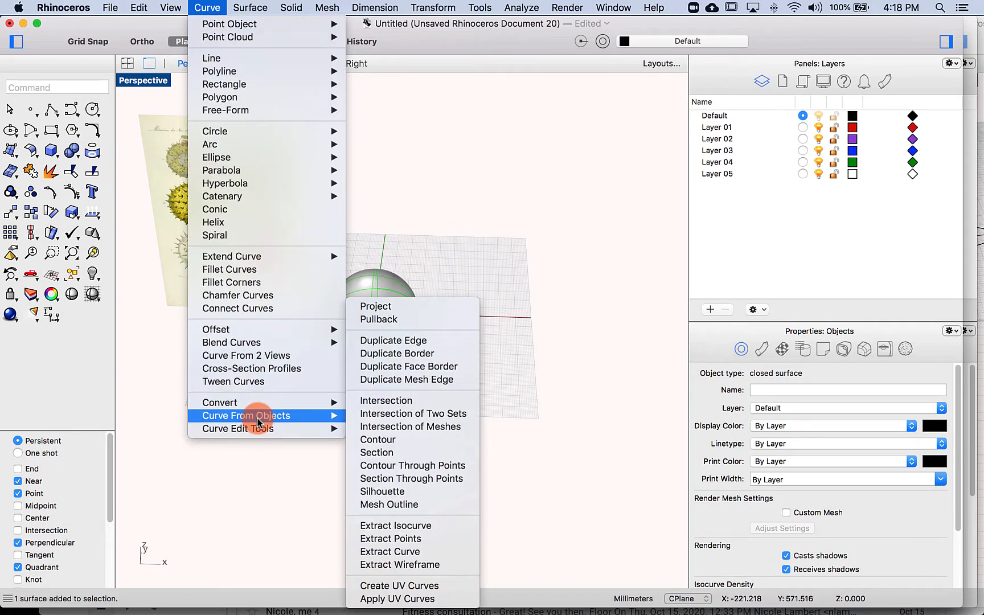
pyautogui.click(430, 589)
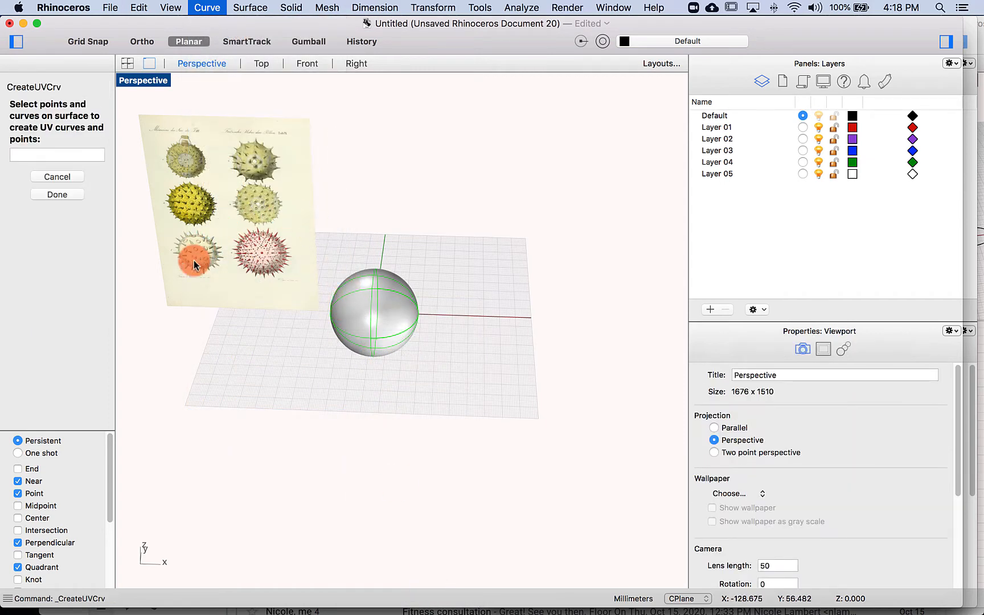
pyautogui.click(369, 338)
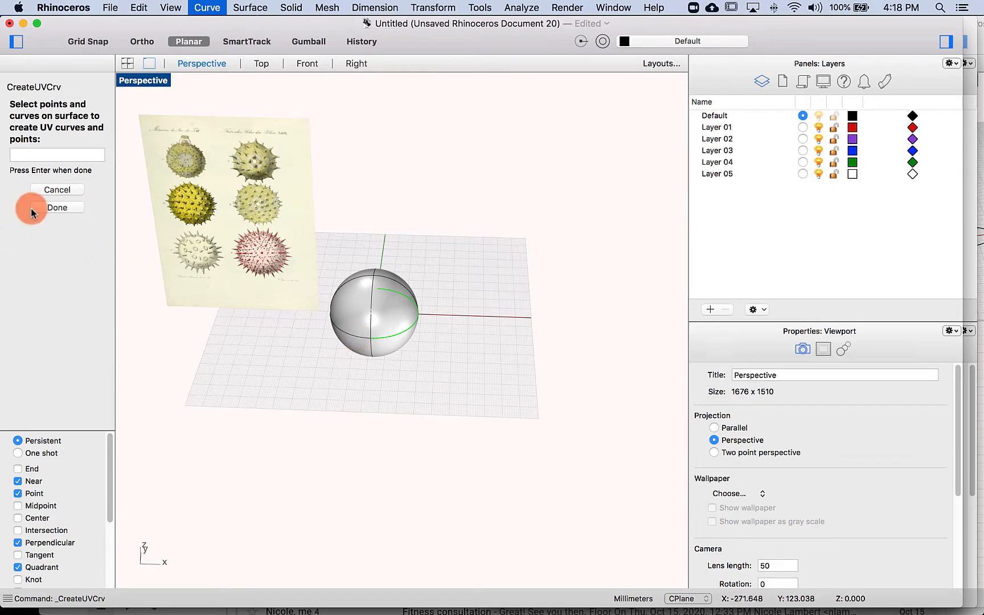
pyautogui.click(49, 207)
# Turn on the Gumball and move the rectangular UV curve along the Y axis, clear of the sphere
pyautogui.keyDown('shift'); pyautogui.moveTo(507, 360); pyautogui.dragTo(503, 383, button='right'); pyautogui.keyUp('shift')
pyautogui.click(520, 382)
pyautogui.click(505, 338)
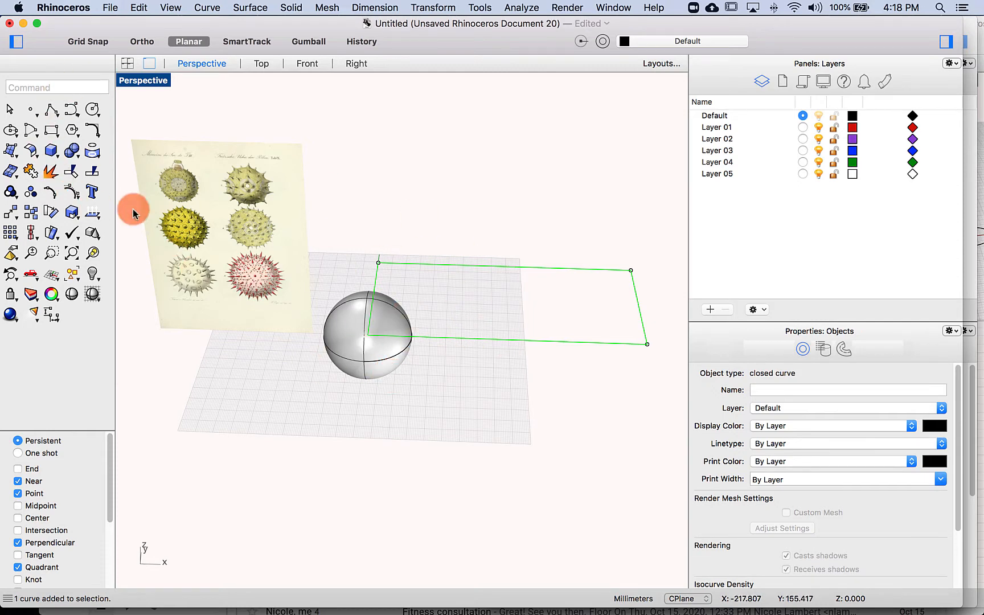
pyautogui.click(306, 35)
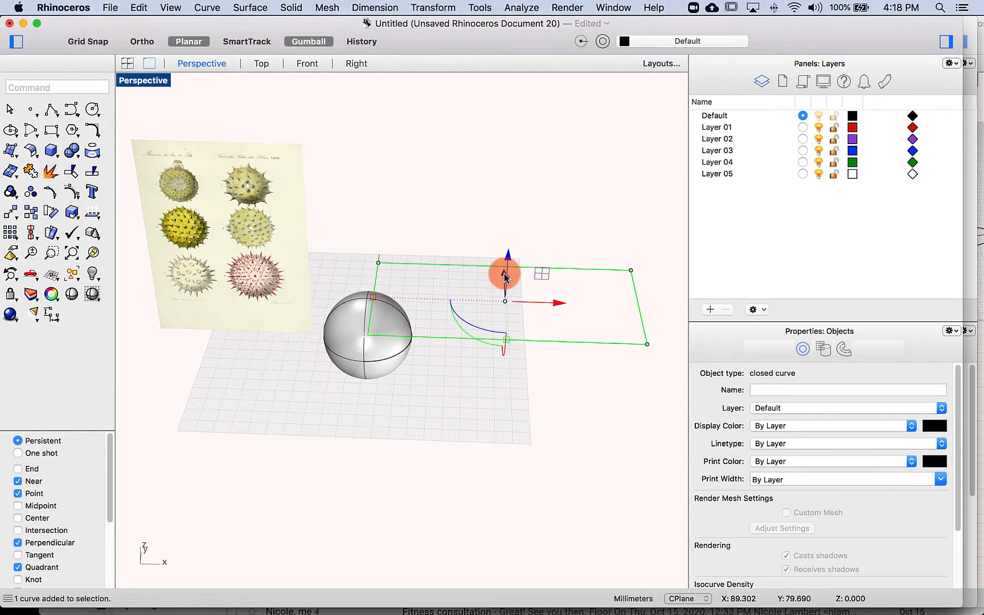
pyautogui.moveTo(502, 270)
pyautogui.mouseDown()
pyautogui.moveTo(503, 242)
pyautogui.moveTo(507, 261)
pyautogui.mouseUp()
pyautogui.click(509, 364)
pyautogui.moveTo(509, 364)
pyautogui.mouseDown(button='right')
pyautogui.moveTo(514, 391)
pyautogui.moveTo(529, 319)
pyautogui.moveTo(527, 344)
pyautogui.moveTo(512, 348)
pyautogui.mouseUp(button='right')
pyautogui.click(530, 302)
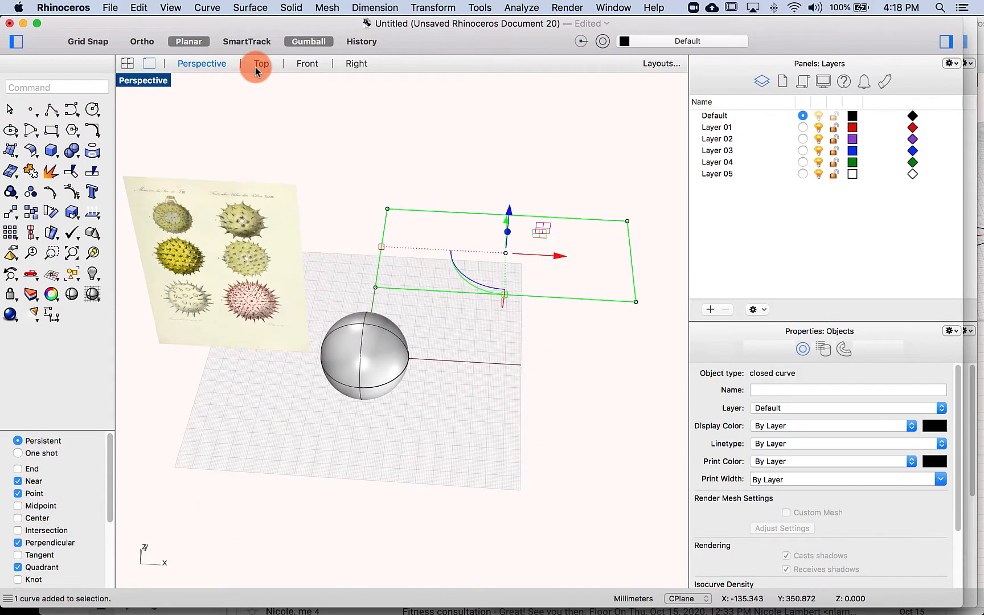
# Fill the UV rectangle with a planar surface using PlanarSrf and delete its boundary curve
pyautogui.write('PlanarSrf')
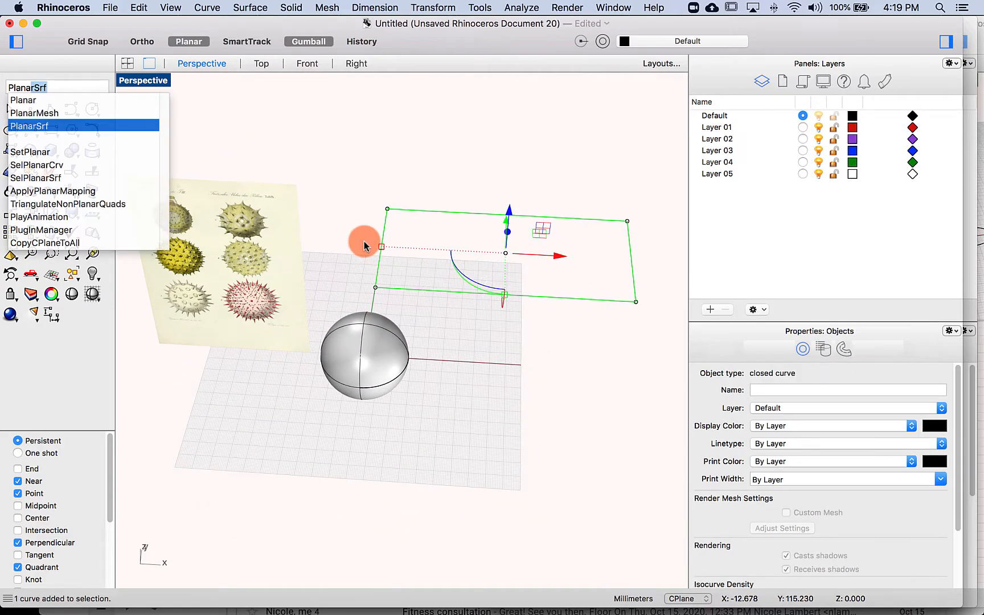
pyautogui.press('Return')
pyautogui.click(456, 293)
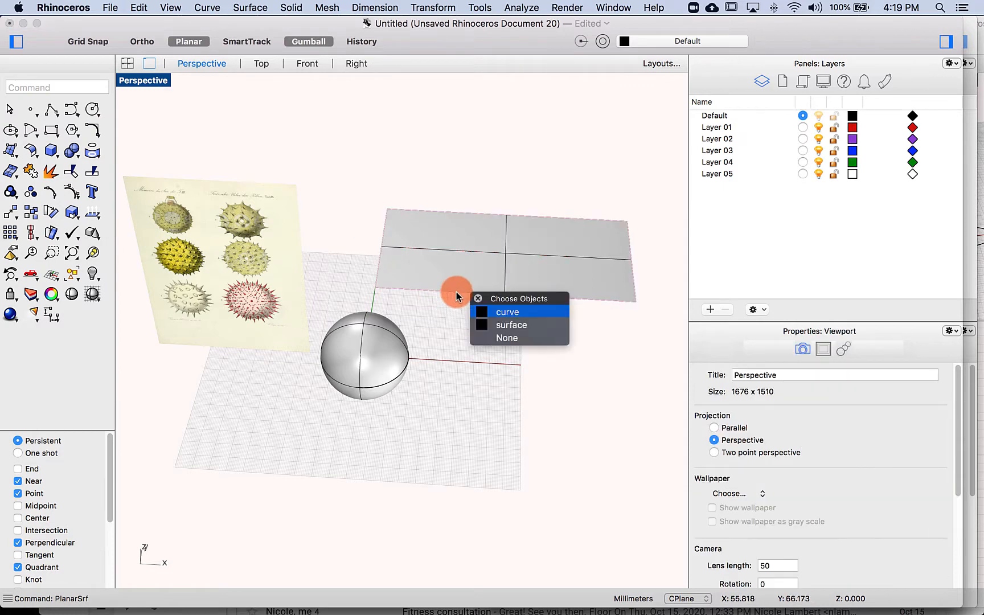
pyautogui.click(482, 313)
pyautogui.press('Delete')
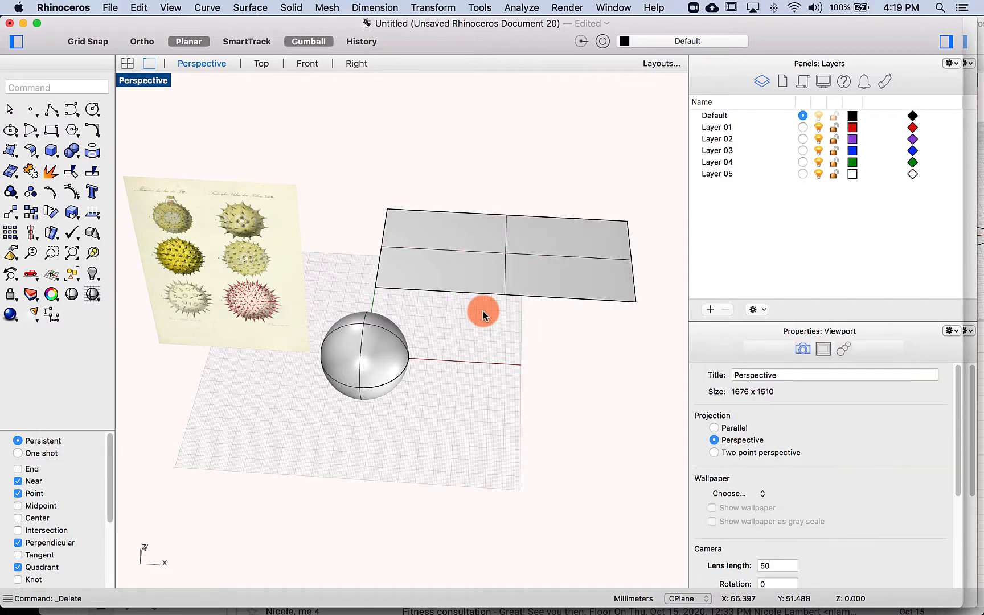
# Shift the planar surface slightly along the X axis, away from the Y axis line
pyautogui.scroll(-5, 481, 290)
pyautogui.click(356, 346)
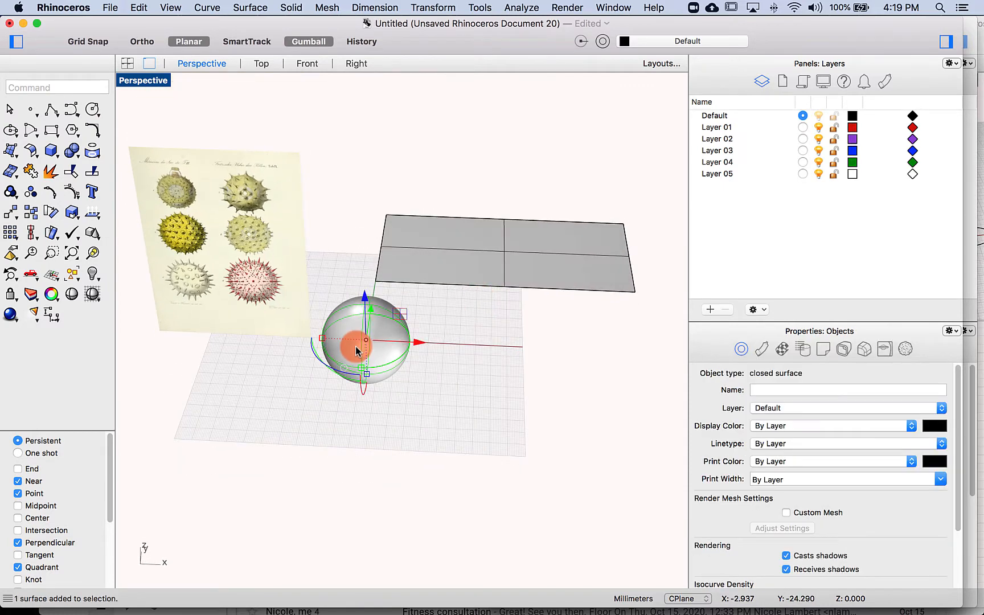
pyautogui.click(497, 345)
pyautogui.scroll(-3, 497, 345)
pyautogui.moveTo(500, 249); pyautogui.dragTo(502, 340)
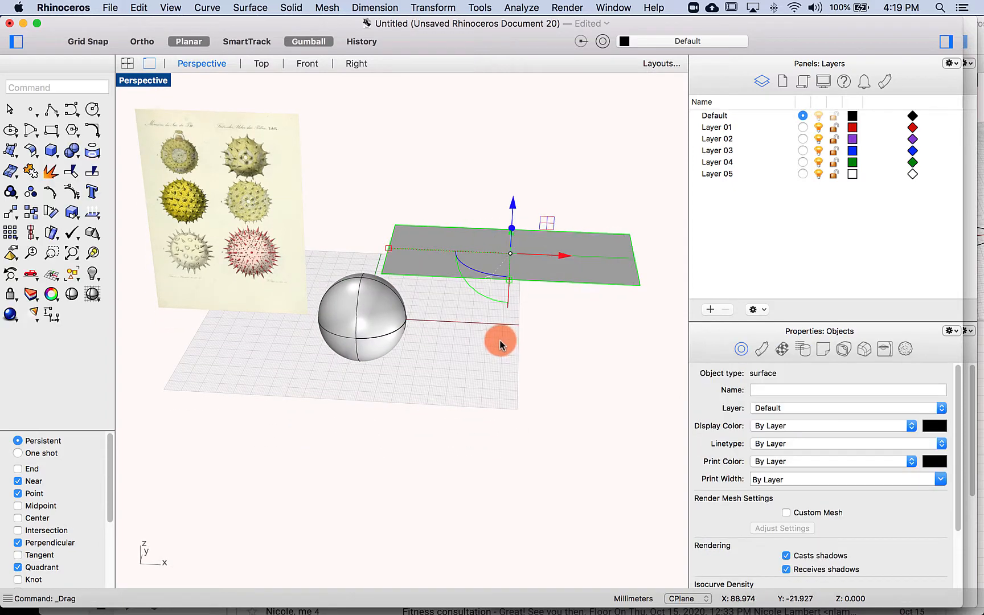
pyautogui.click(502, 341)
pyautogui.moveTo(505, 307)
pyautogui.mouseDown(button='right')
pyautogui.moveTo(513, 277)
pyautogui.moveTo(510, 308)
pyautogui.mouseUp(button='right')
pyautogui.moveTo(303, 274); pyautogui.dragTo(280, 120, button='right')
# In the Top view, start a solid vertical cone with base radius about 3.6 mm just inside the planar surface's upper-left corner
pyautogui.click(266, 63)
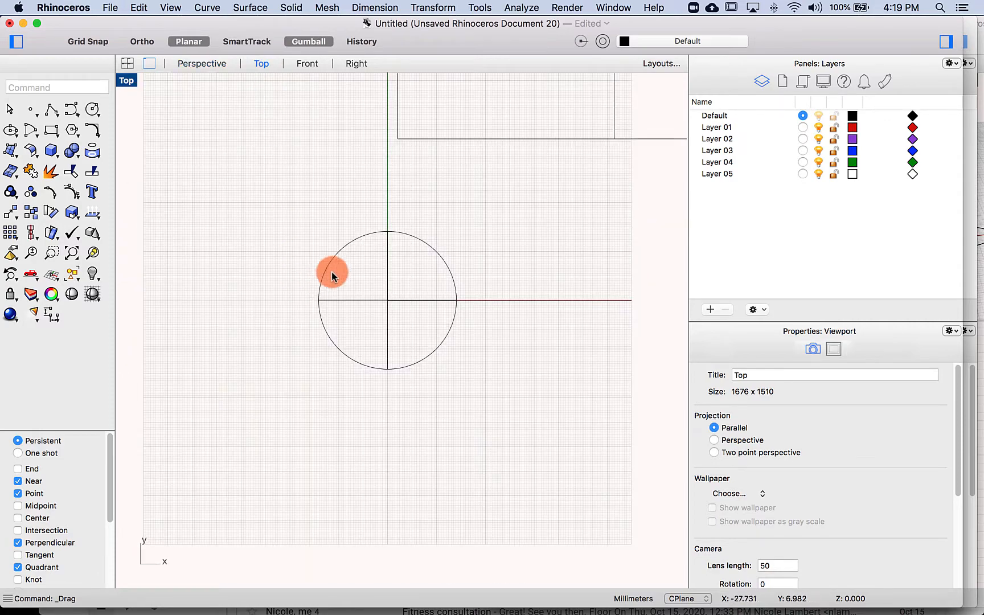
pyautogui.moveTo(331, 272); pyautogui.dragTo(323, 391, button='right')
pyautogui.moveTo(364, 284); pyautogui.dragTo(301, 343, button='right')
pyautogui.click(156, 59)
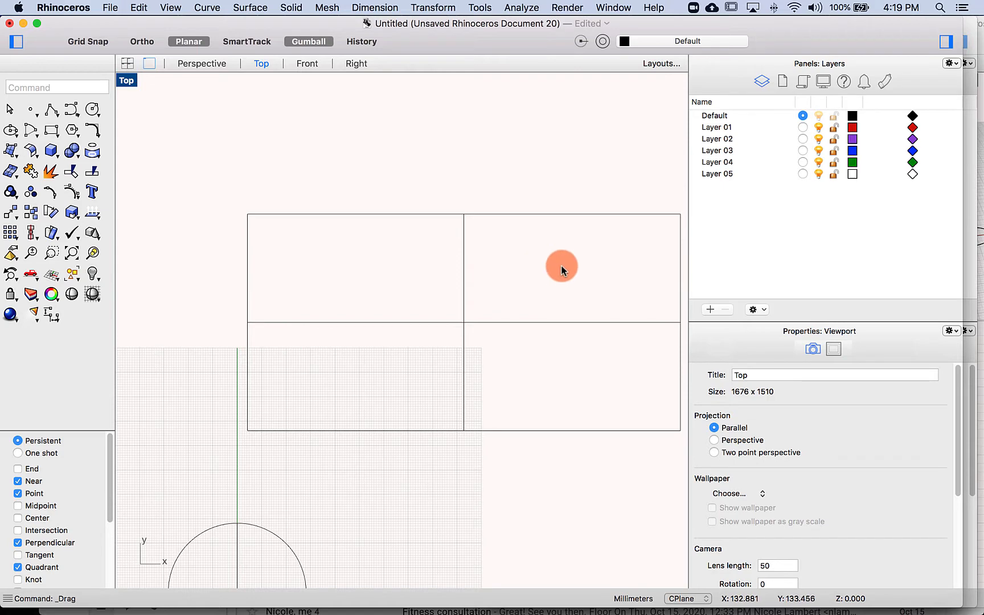
pyautogui.click(40, 150)
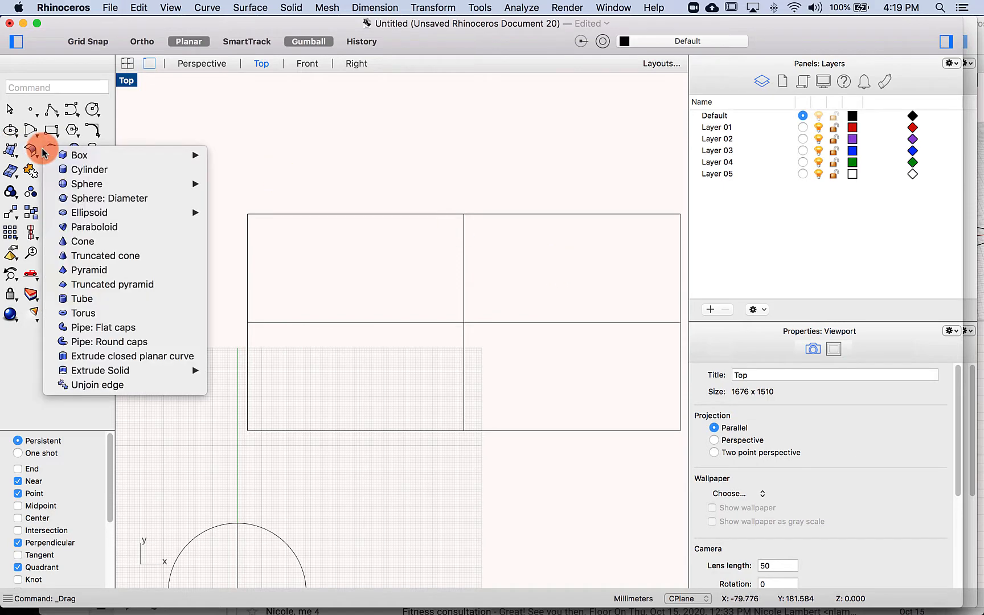
pyautogui.click(43, 153)
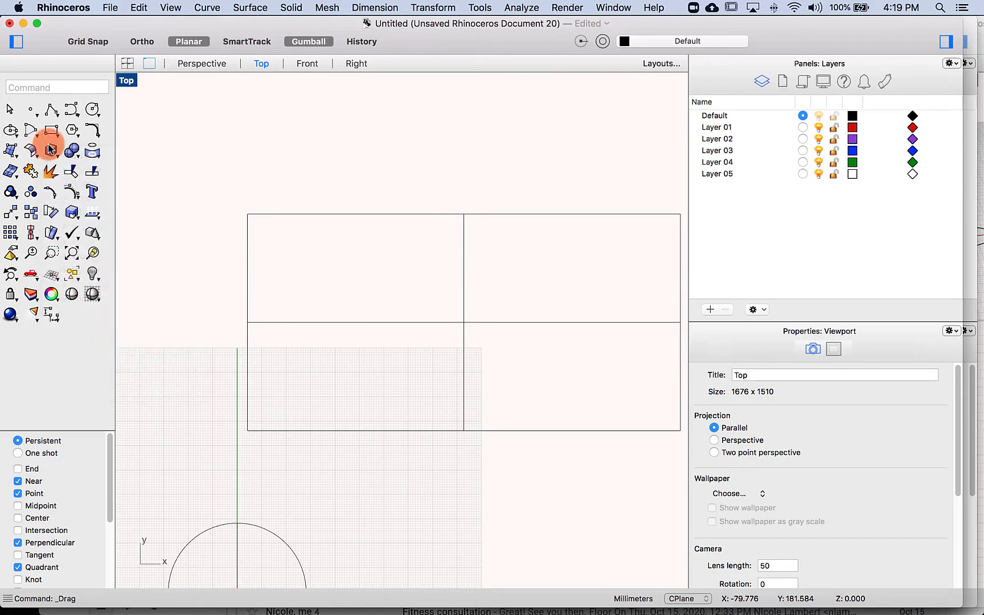
pyautogui.moveTo(229, 156); pyautogui.dragTo(212, 135, button='right')
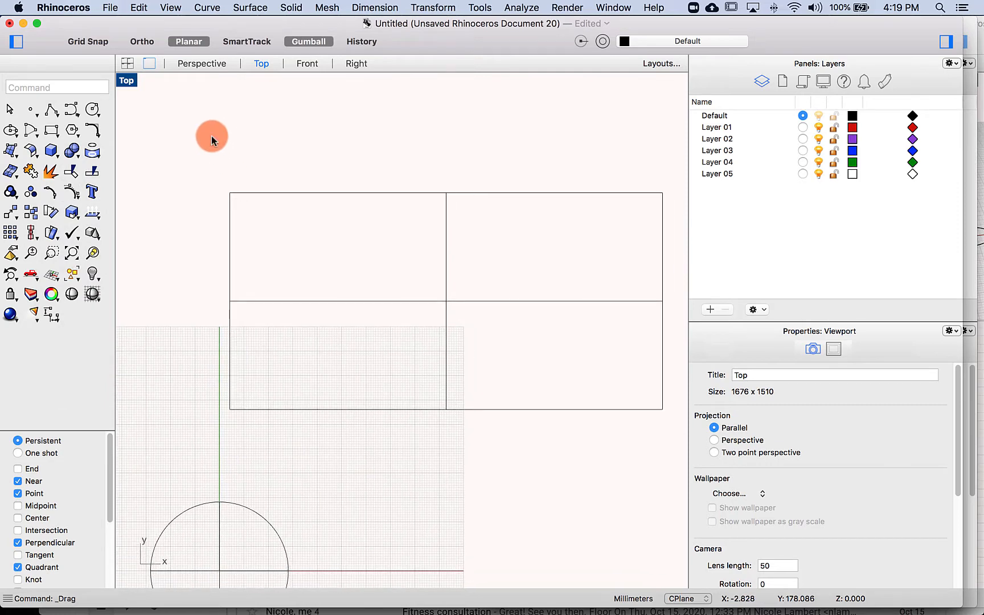
pyautogui.scroll(3, 274, 215)
pyautogui.moveTo(278, 226); pyautogui.dragTo(279, 226, button='right')
pyautogui.click(55, 153)
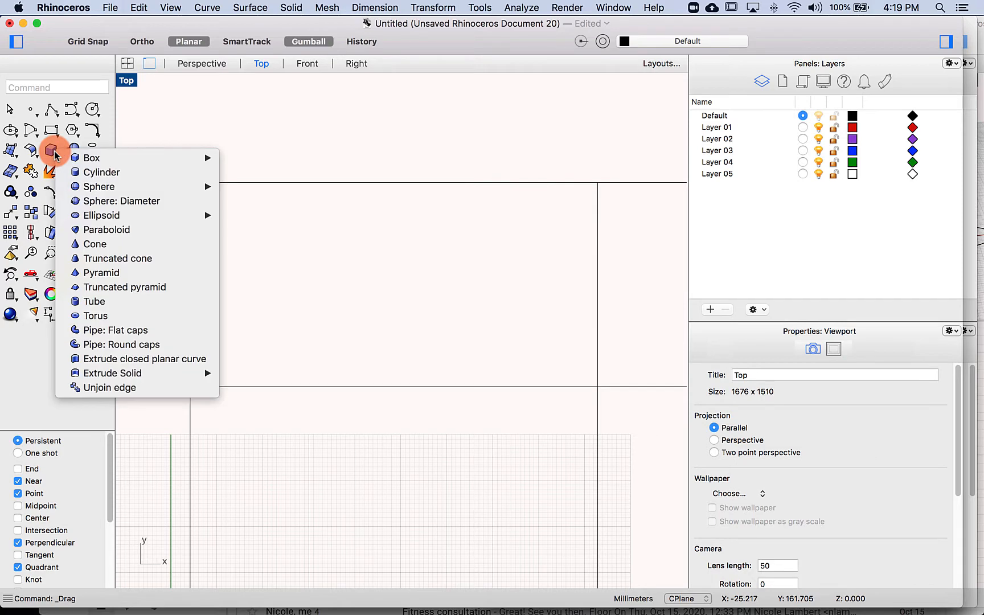
pyautogui.click(68, 242)
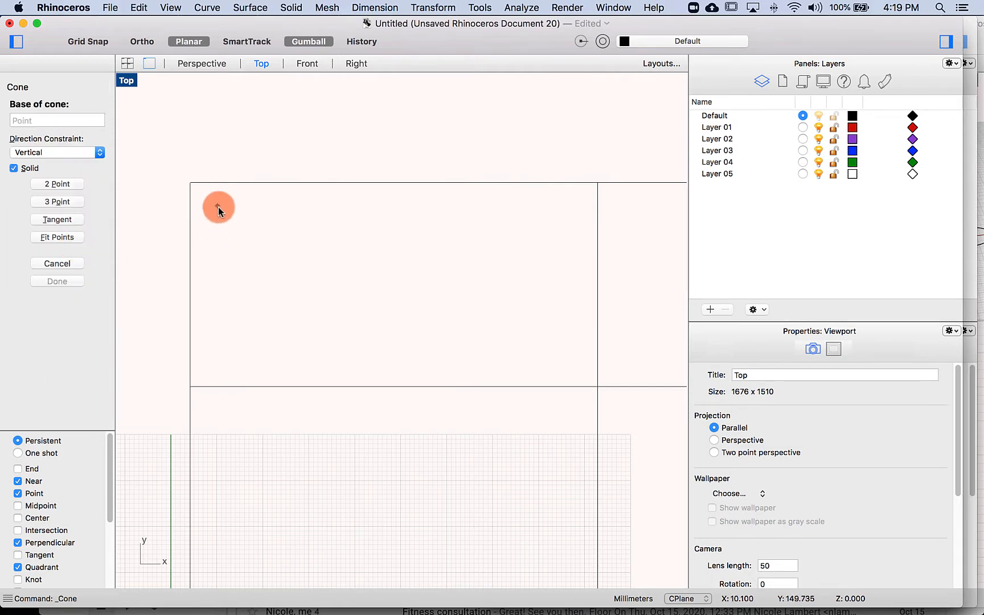
pyautogui.click(221, 214)
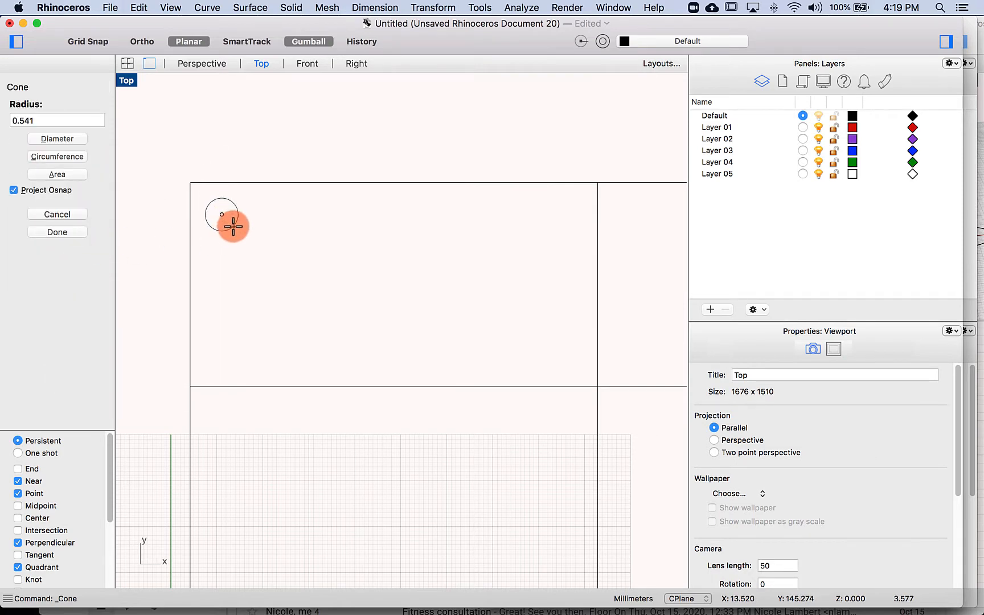
pyautogui.click(234, 225)
# In the Front view, place the cone's apex straight above its base to set the height and finish the solid
pyautogui.click(308, 63)
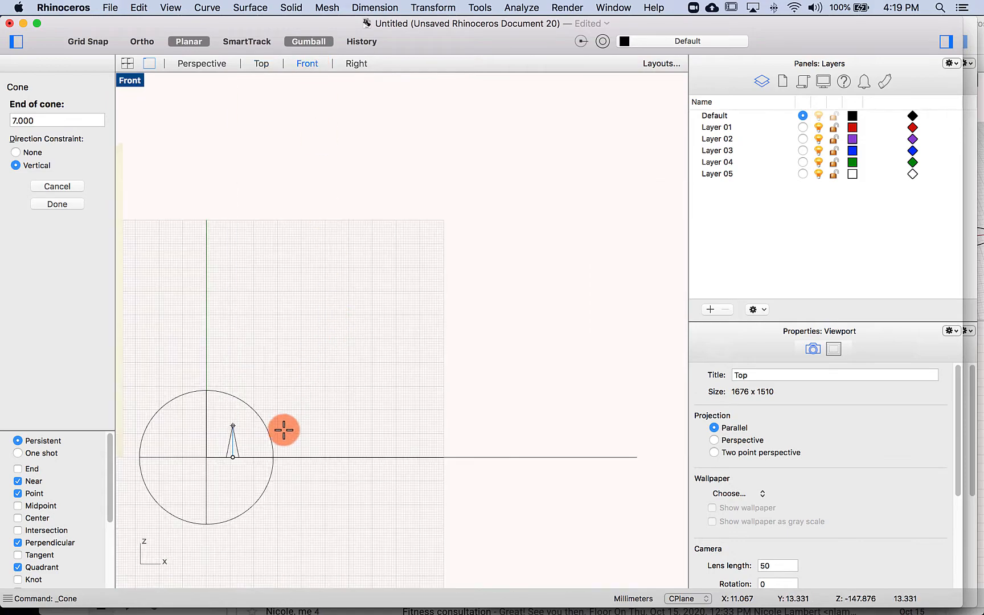
pyautogui.moveTo(255, 432); pyautogui.dragTo(257, 353, button='right')
pyautogui.scroll(10, 230, 361)
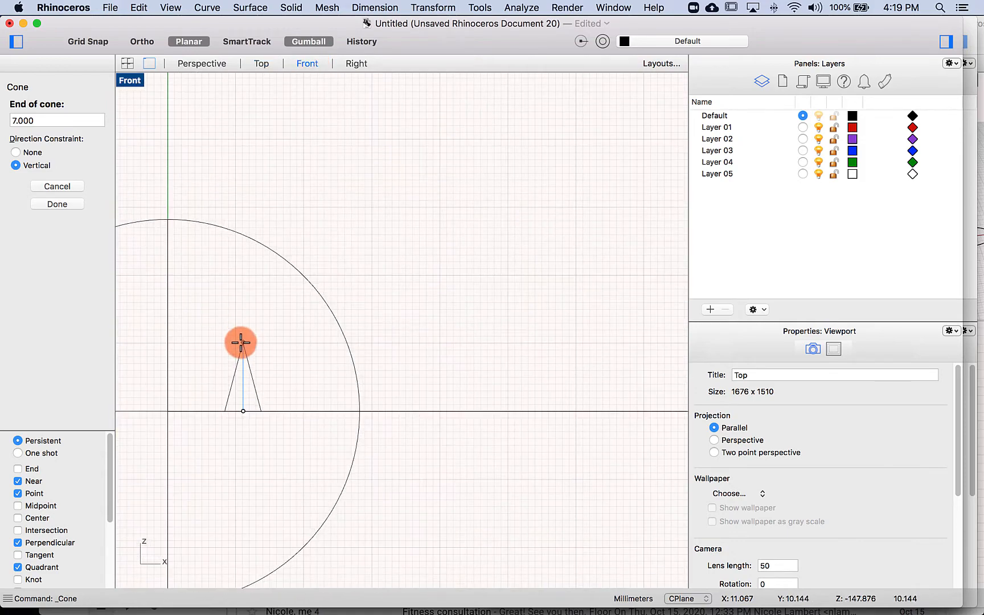
pyautogui.click(242, 359)
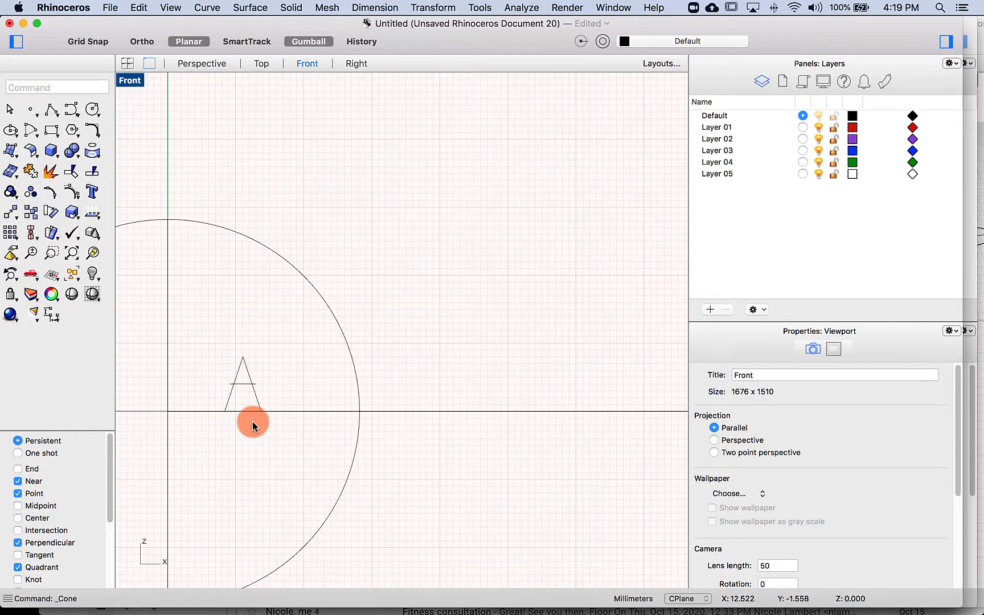
# In the Perspective view, scale the cone slightly slimmer and stretch it along Z into a taller spike
pyautogui.click(196, 64)
pyautogui.moveTo(348, 230); pyautogui.dragTo(341, 180, button='right')
pyautogui.scroll(6, 402, 242)
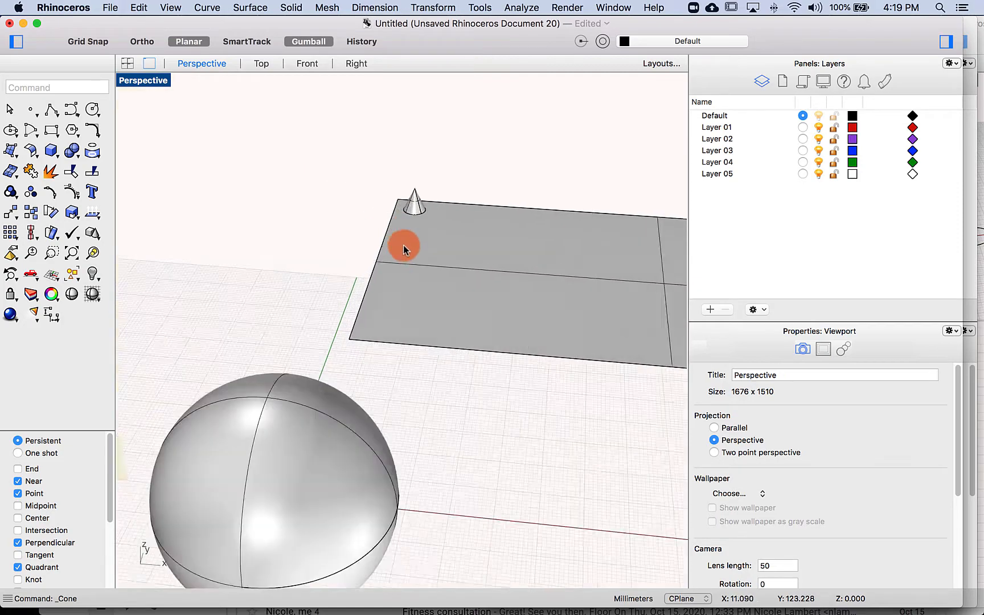
pyautogui.click(416, 270)
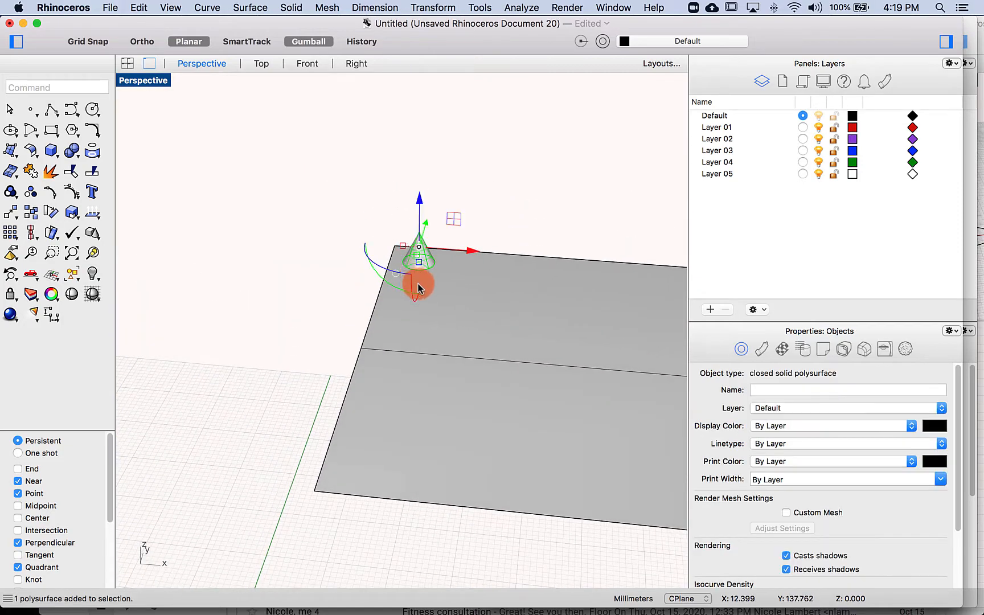
pyautogui.moveTo(417, 279); pyautogui.dragTo(428, 240, button='right')
pyautogui.moveTo(428, 241); pyautogui.dragTo(455, 188)
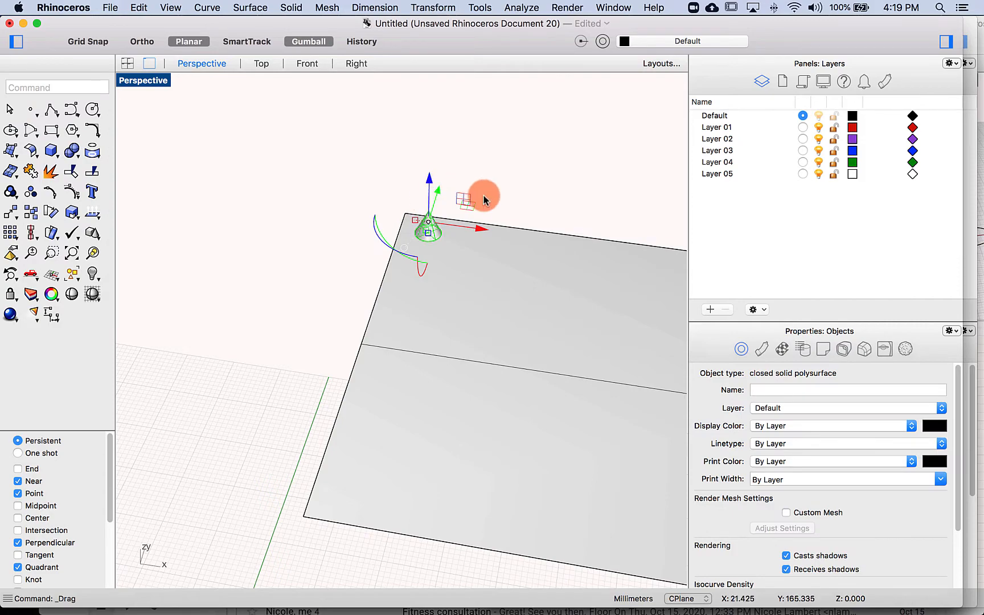
pyautogui.moveTo(483, 200); pyautogui.dragTo(485, 159, button='right')
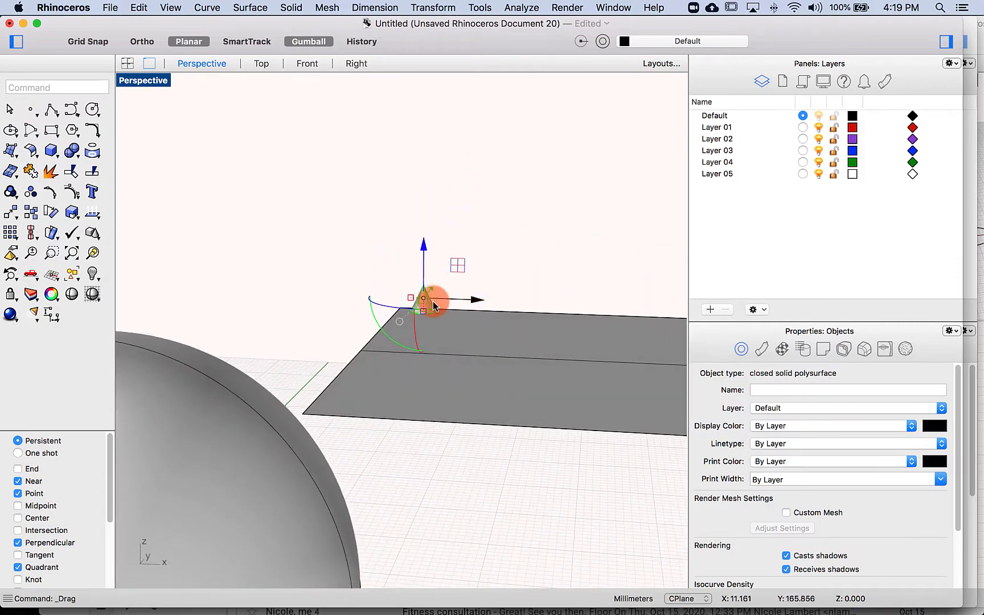
pyautogui.moveTo(427, 308); pyautogui.dragTo(426, 323)
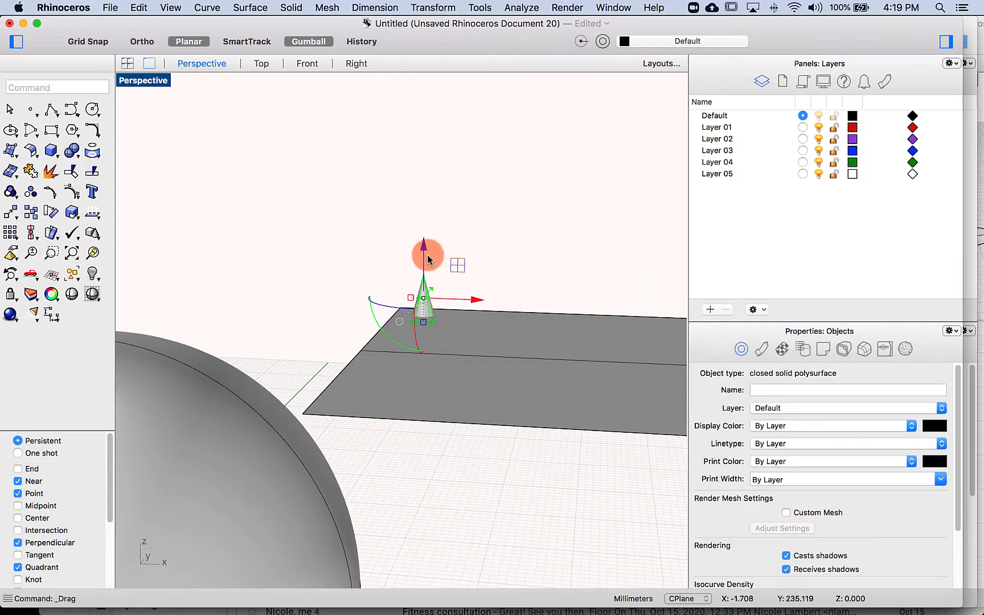
# Move the cone along the Z axis until its base pokes through the underside of the planar surface
pyautogui.moveTo(439, 381)
pyautogui.mouseDown(button='right')
pyautogui.moveTo(445, 358)
pyautogui.moveTo(433, 374)
pyautogui.mouseUp(button='right')
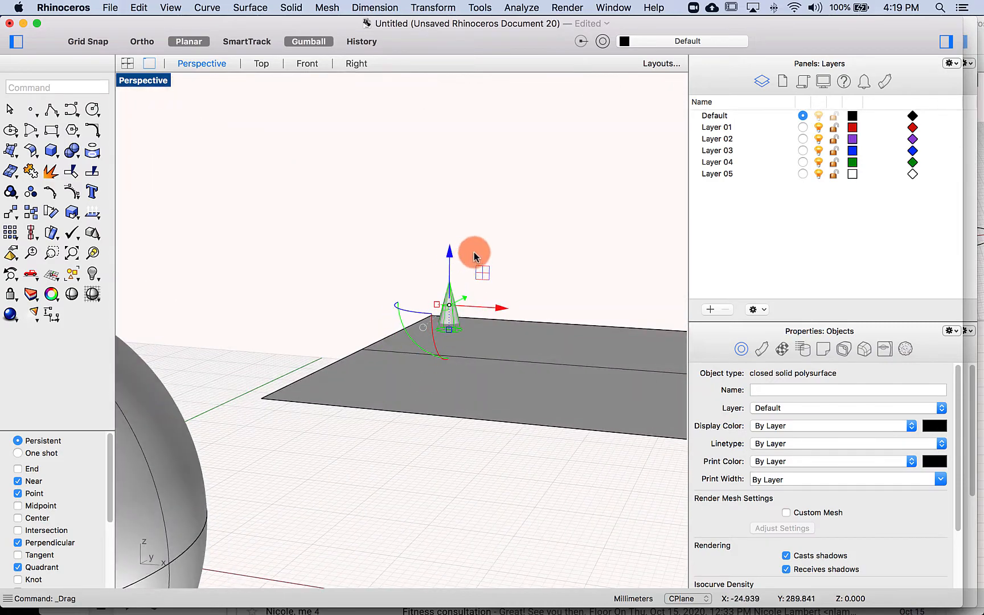
pyautogui.moveTo(449, 242); pyautogui.dragTo(448, 239)
pyautogui.moveTo(450, 319); pyautogui.dragTo(455, 282, button='right')
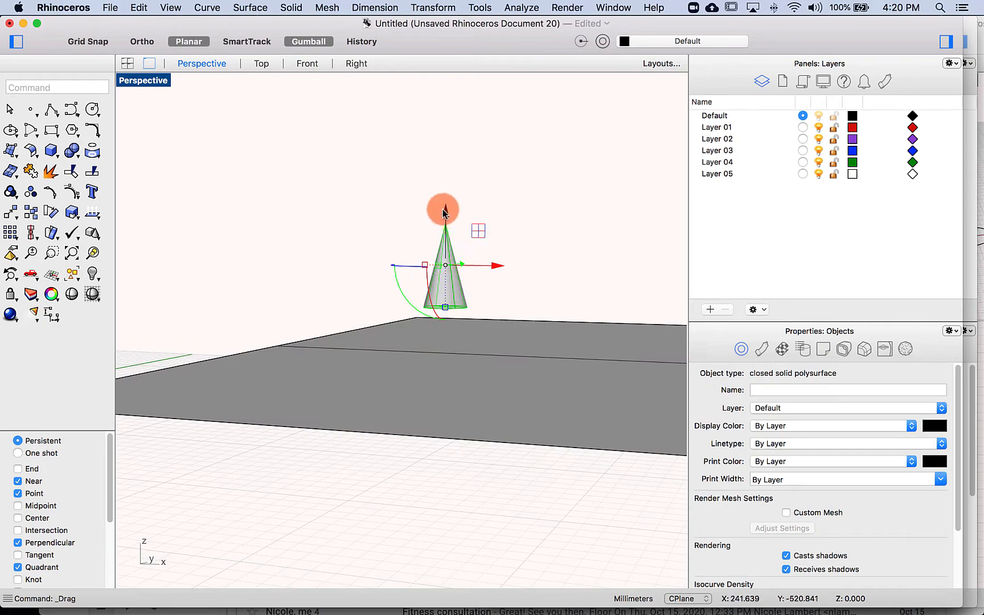
pyautogui.moveTo(444, 212); pyautogui.dragTo(441, 339)
pyautogui.moveTo(441, 339); pyautogui.dragTo(410, 341, button='right')
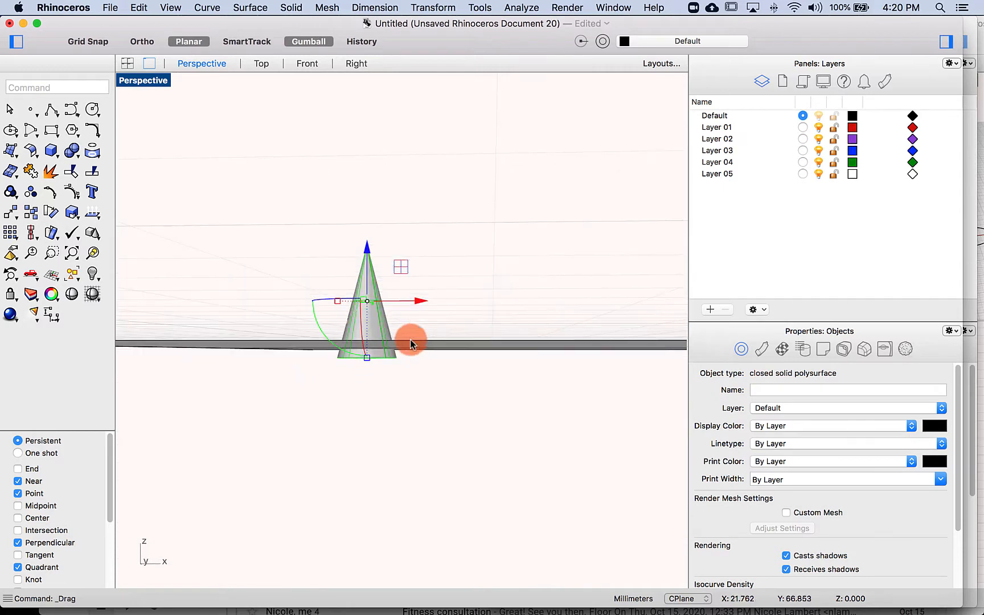
pyautogui.click(366, 247)
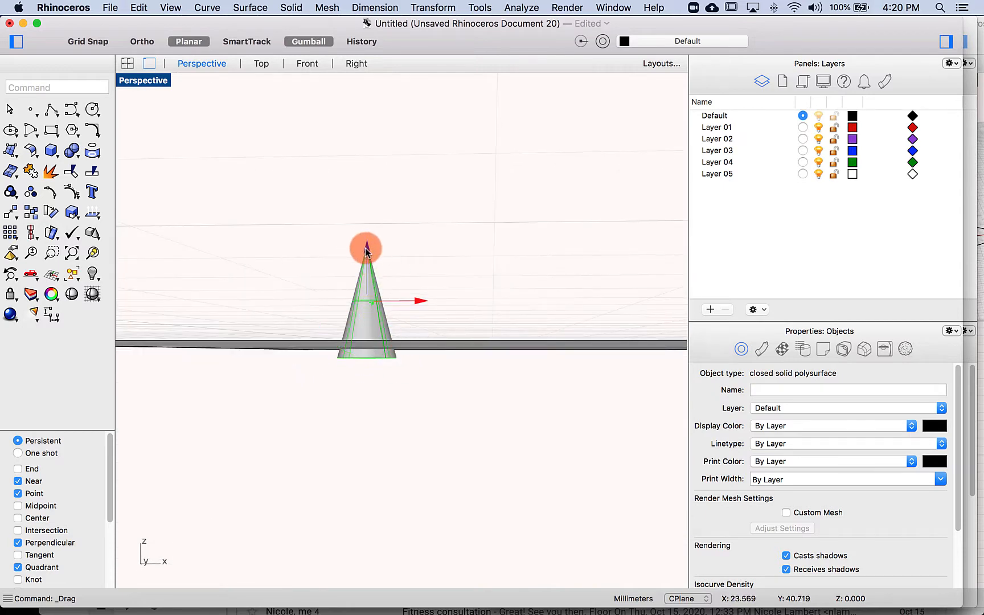
# In the Front view, raise the cone slightly along Z so its base sits just below the surface, and check it in Perspective
pyautogui.click(307, 64)
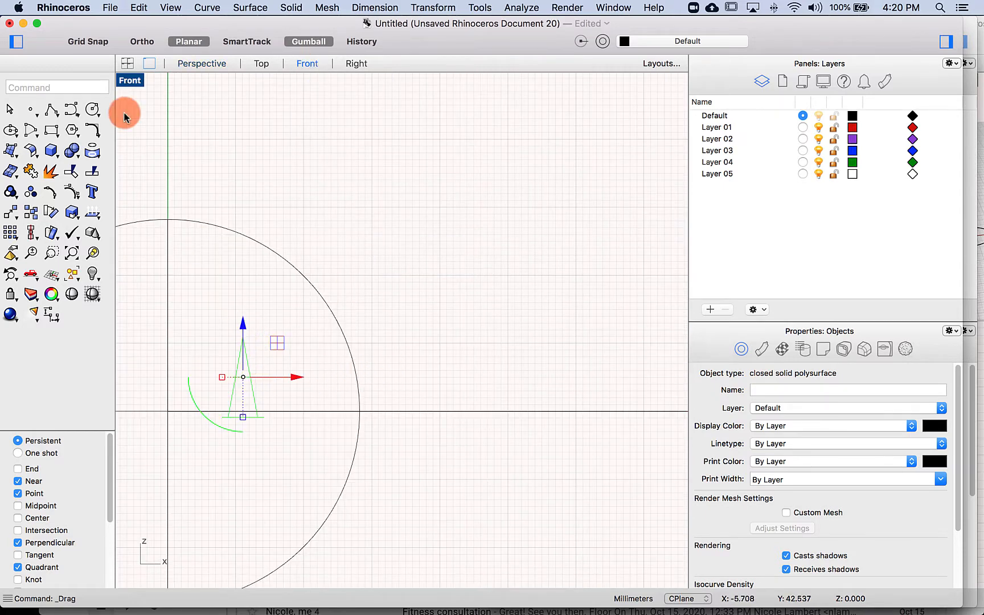
pyautogui.rightClick(251, 380)
pyautogui.click(272, 323)
pyautogui.scroll(6, 254, 392)
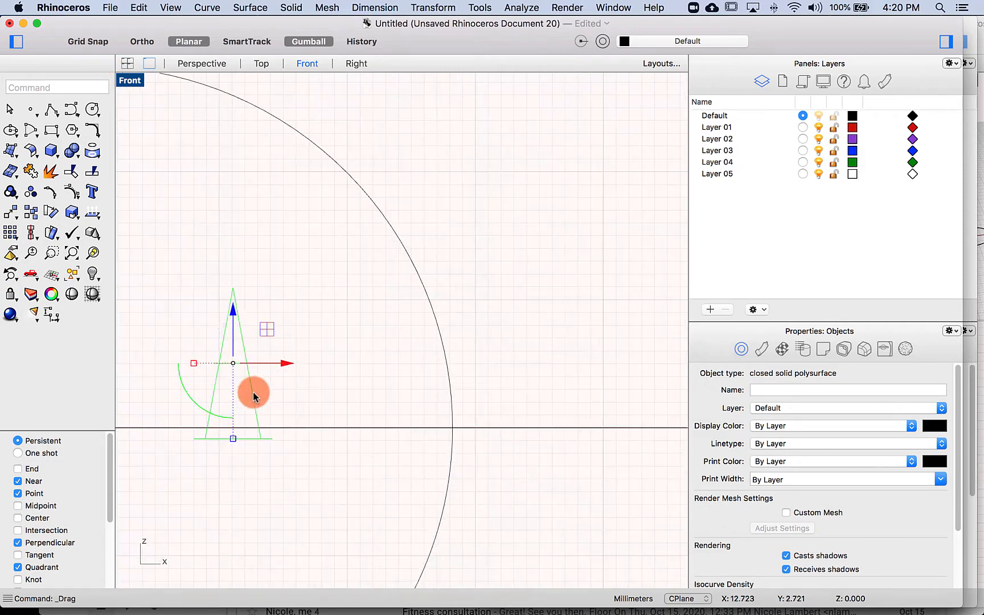
pyautogui.moveTo(233, 313); pyautogui.dragTo(231, 302)
pyautogui.click(235, 458)
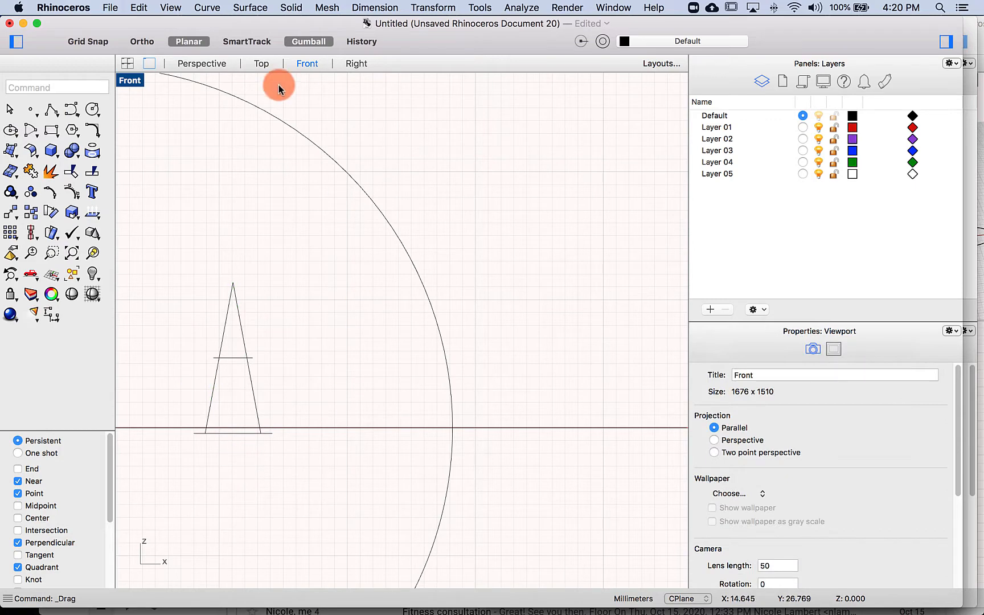
pyautogui.click(219, 63)
pyautogui.scroll(3, 423, 374)
pyautogui.moveTo(406, 379); pyautogui.dragTo(395, 441, button='right')
# Start a rectangular Array of the cone in the Top view with 20 copies in X, 12 in Y and 1 in Z
pyautogui.click(261, 63)
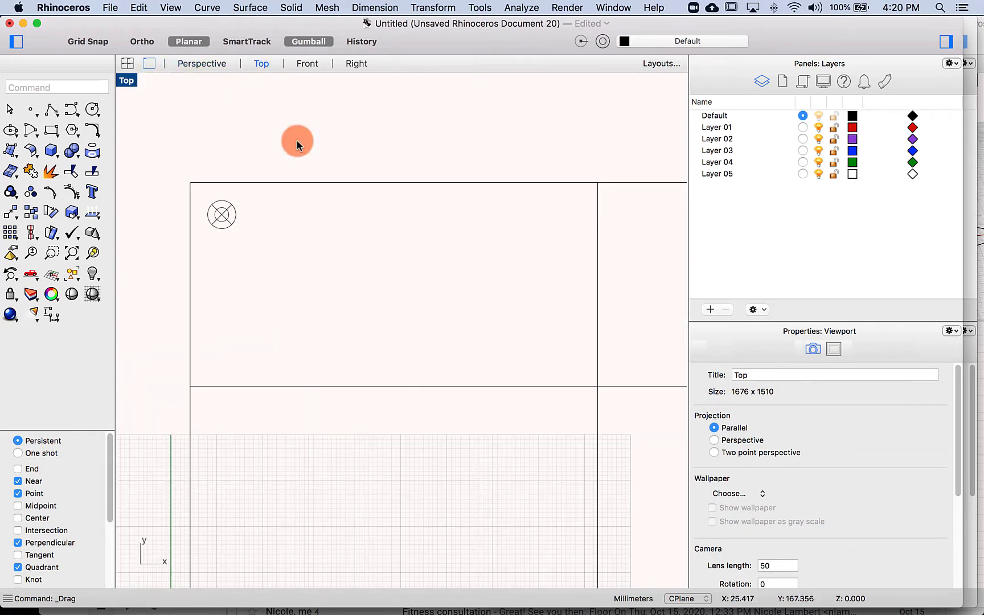
pyautogui.scroll(-5, 440, 216)
pyautogui.moveTo(427, 223); pyautogui.dragTo(355, 220, button='right')
pyautogui.click(230, 216)
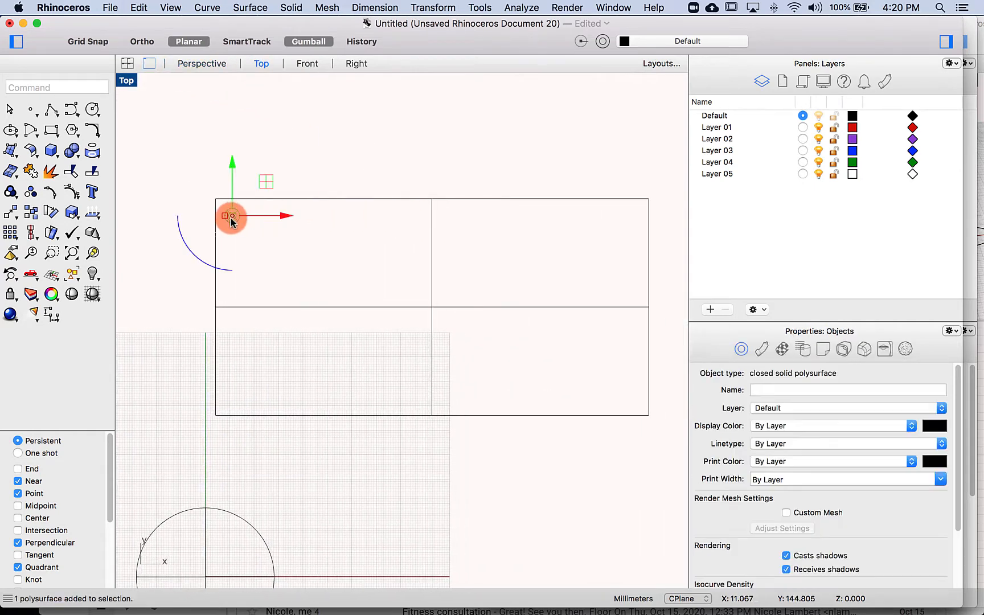
pyautogui.write('Array')
pyautogui.press('Return')
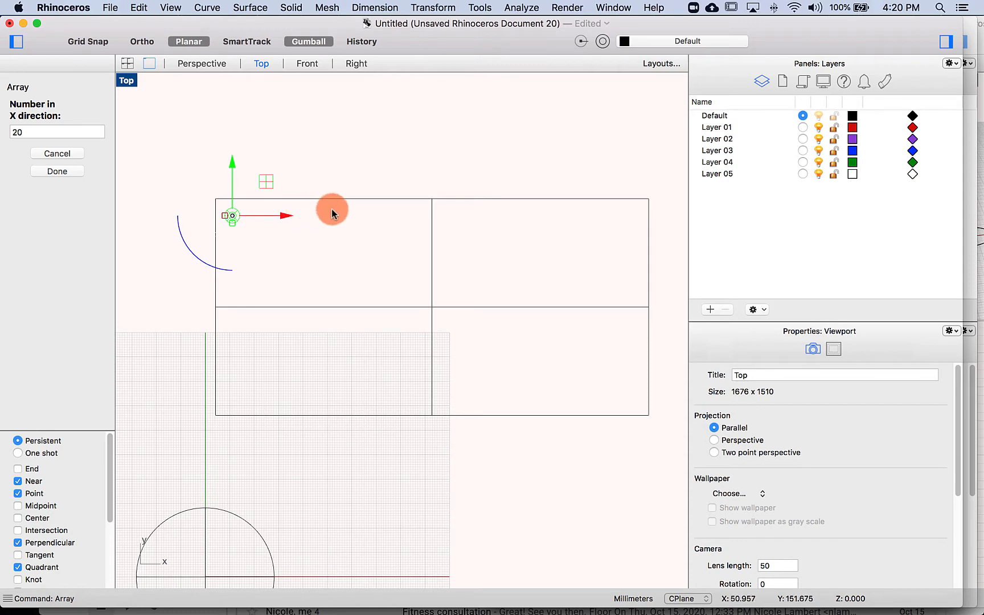
pyautogui.click(41, 170)
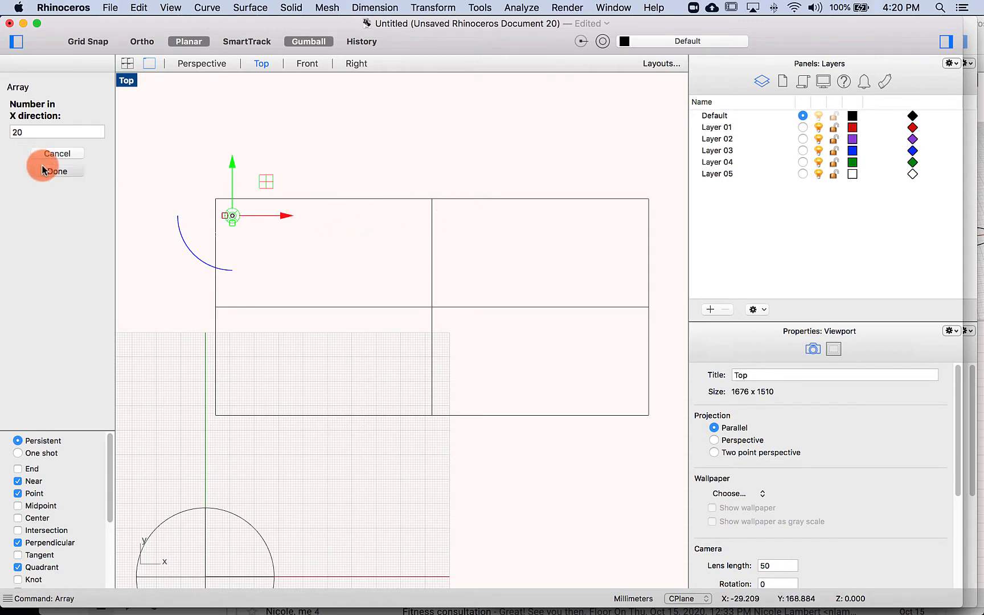
pyautogui.click(17, 135)
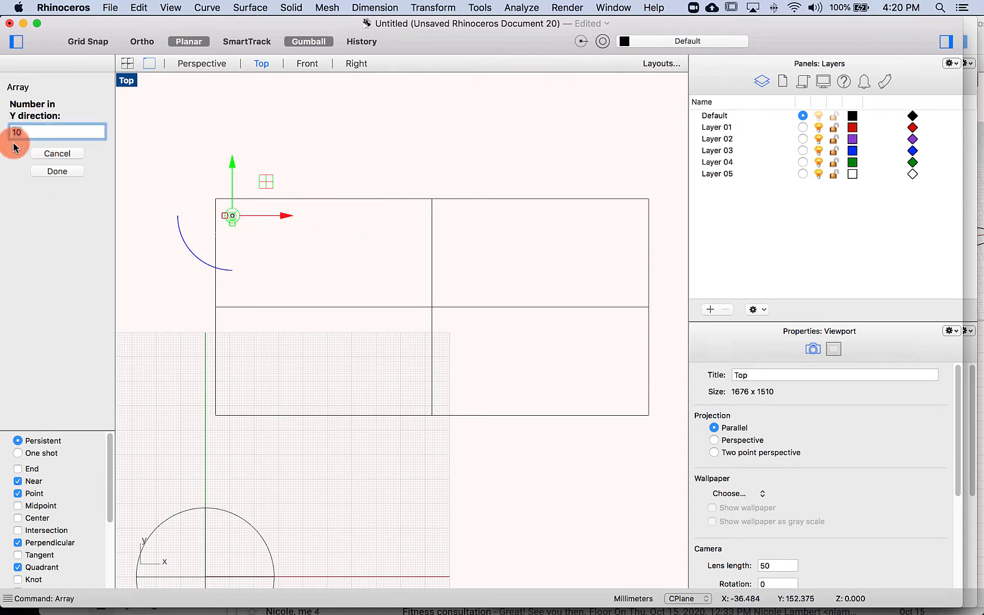
pyautogui.write('1')
pyautogui.click(65, 171)
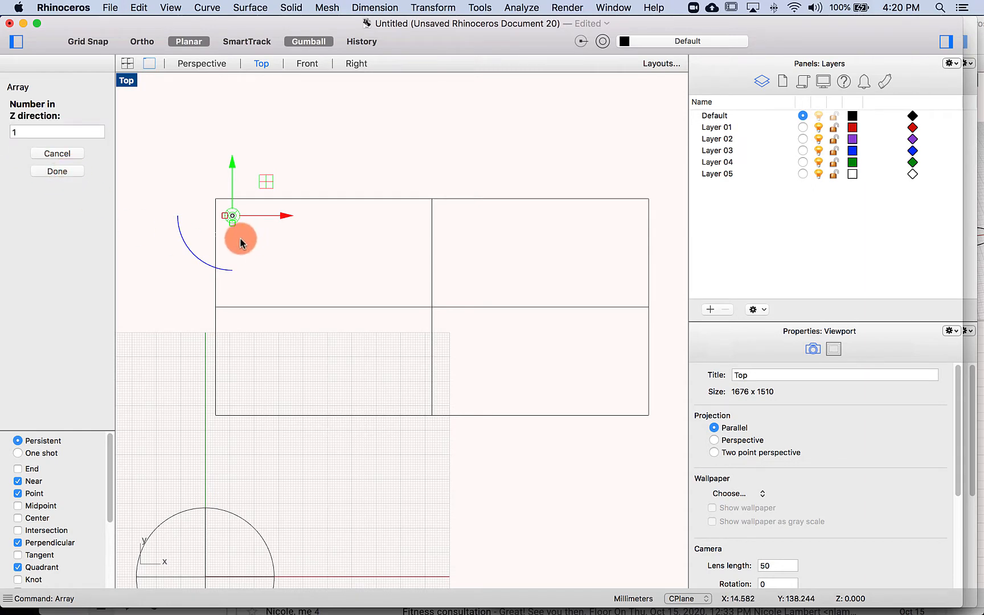
pyautogui.press('Return')
# Pick a unit cell from the cone's quadrant, about 11.06 mm in X and -7.68 mm in Y, and accept the array
pyautogui.scroll(3, 241, 237)
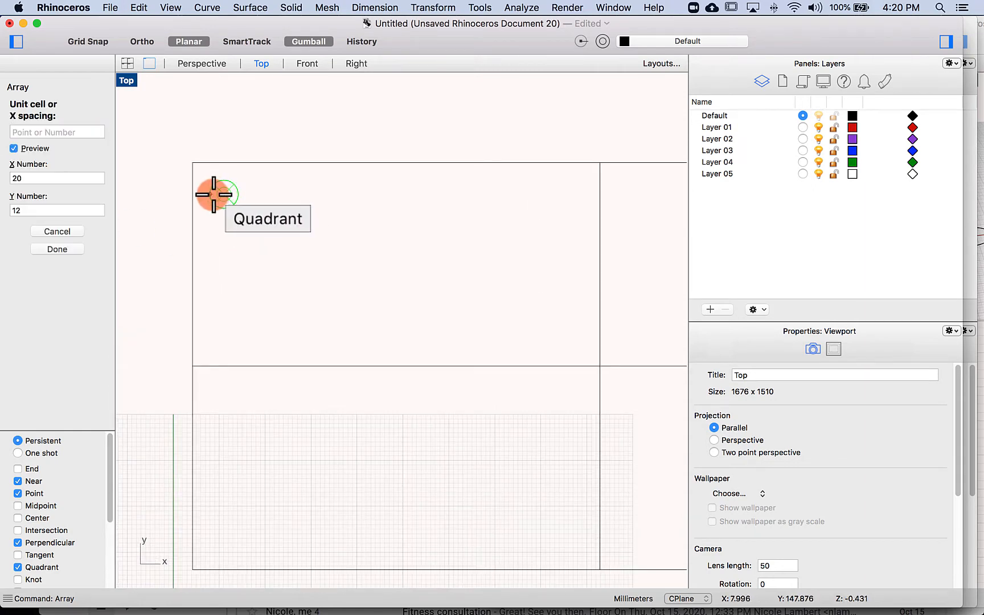
pyautogui.click(213, 194)
pyautogui.scroll(-3, 222, 148)
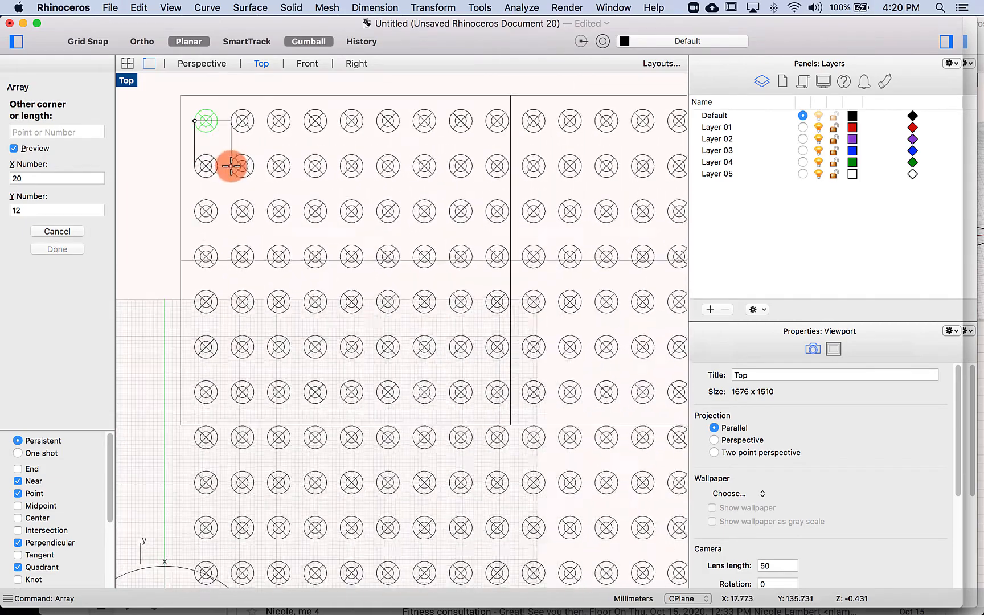
pyautogui.scroll(-5, 237, 163)
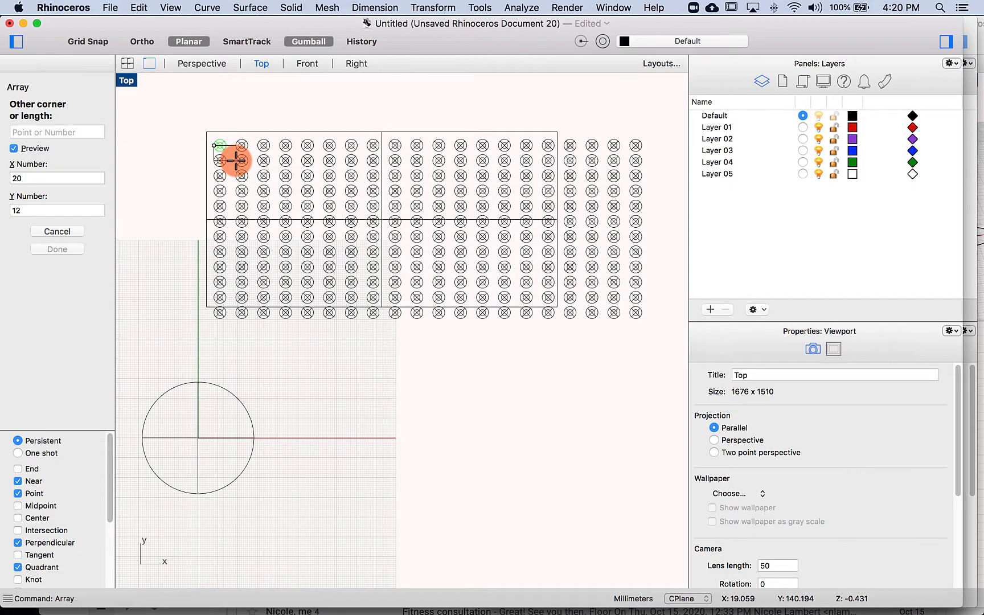
pyautogui.click(235, 160)
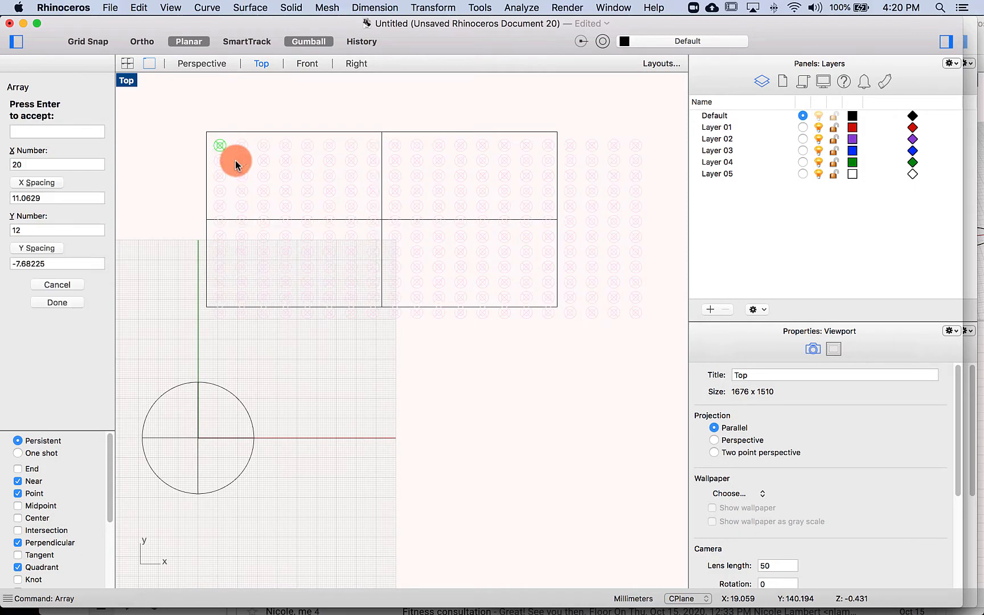
pyautogui.click(82, 299)
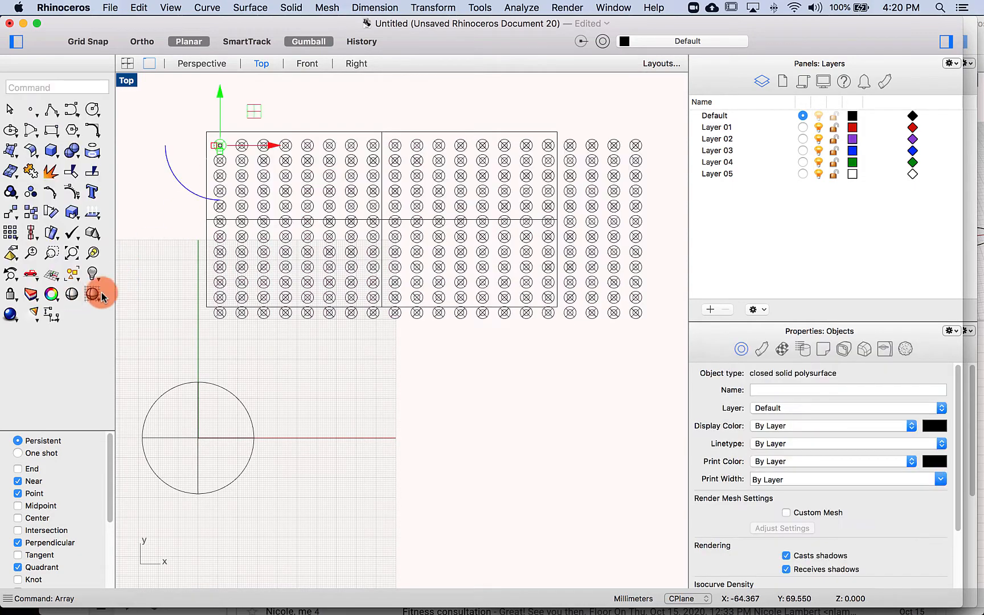
# Delete the four columns of cones beyond the planar surface's right edge and the row below its lower edge
pyautogui.click(503, 331)
pyautogui.moveTo(655, 351); pyautogui.dragTo(573, 135)
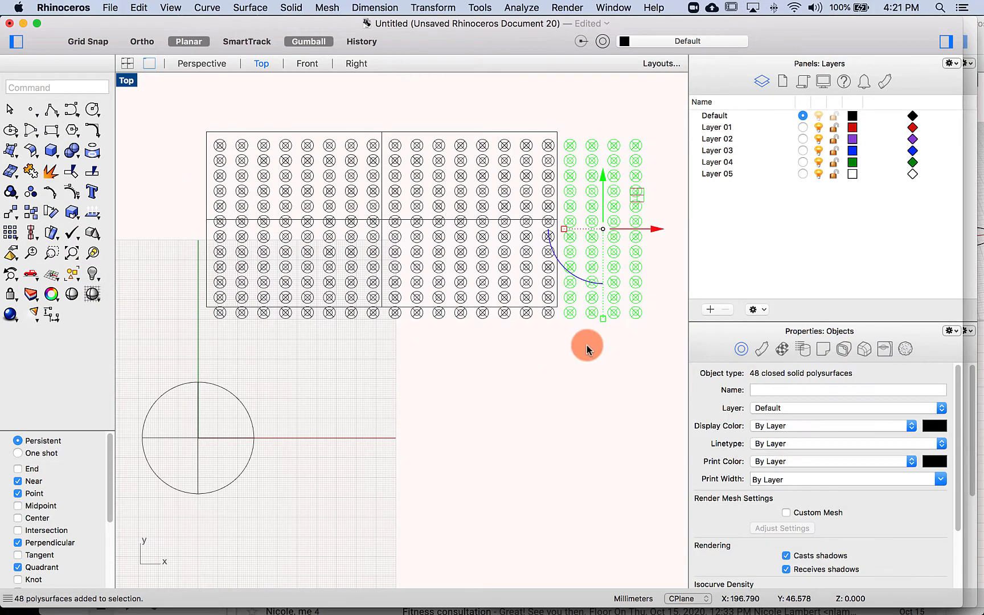
pyautogui.press('Delete')
pyautogui.moveTo(597, 362); pyautogui.dragTo(200, 319)
pyautogui.press('Delete')
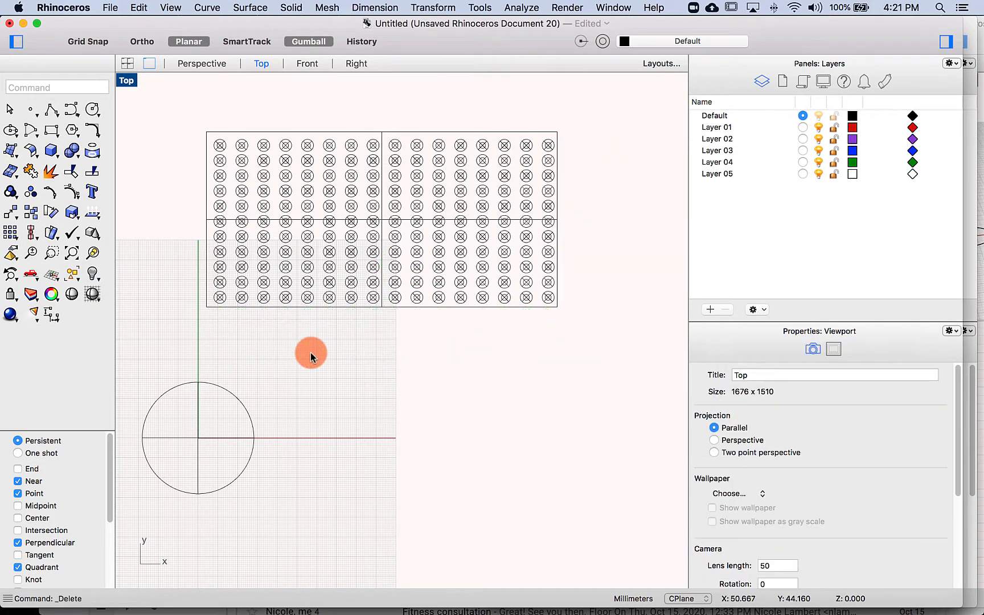
# Move the planar surface slightly in negative Y and positive X to centre it under the cone grid
pyautogui.click(356, 132)
pyautogui.moveTo(380, 166); pyautogui.dragTo(382, 170)
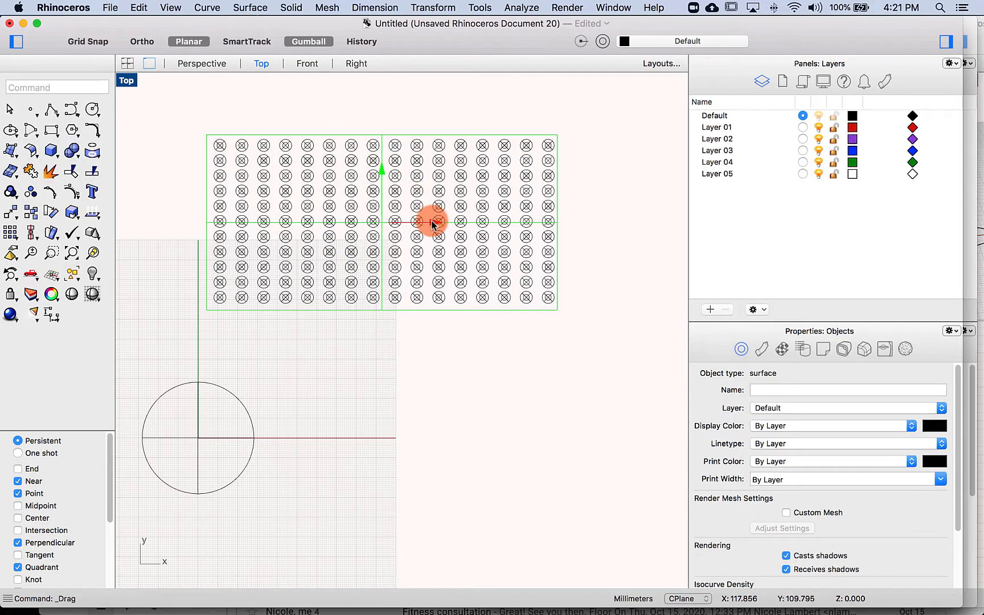
pyautogui.moveTo(439, 227); pyautogui.dragTo(441, 227)
pyautogui.click(430, 374)
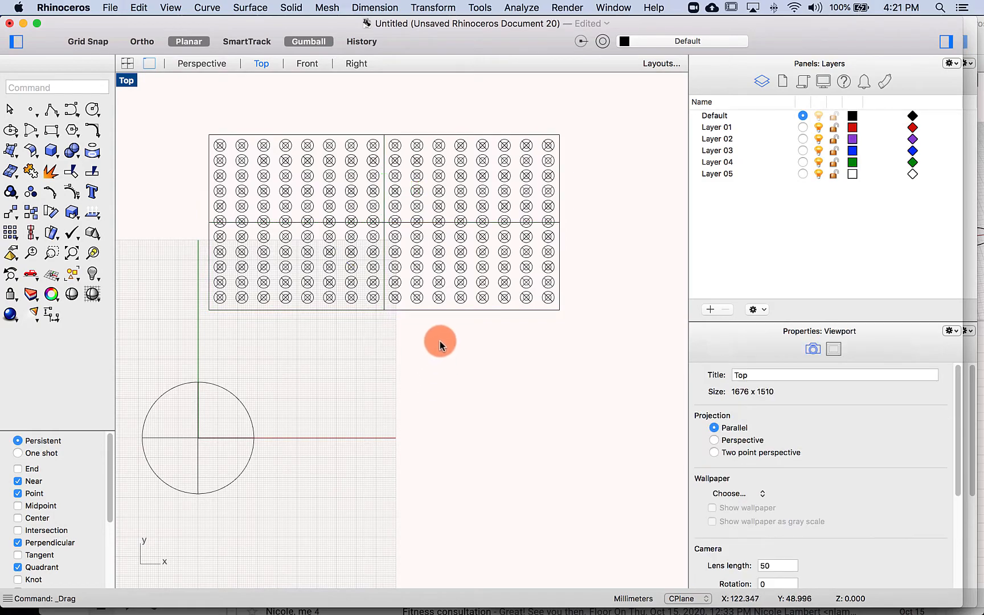
# Start FlowAlongSrf in the Perspective view and choose all the cones, without the planar surface, as the objects to flow
pyautogui.click(198, 64)
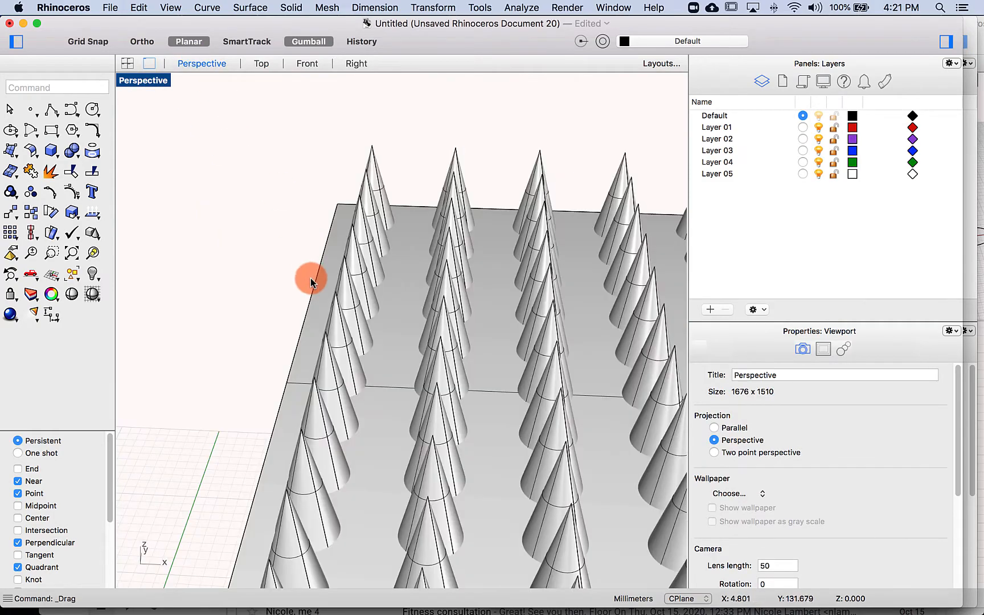
pyautogui.scroll(-8, 311, 278)
pyautogui.moveTo(312, 278); pyautogui.dragTo(358, 325, button='right')
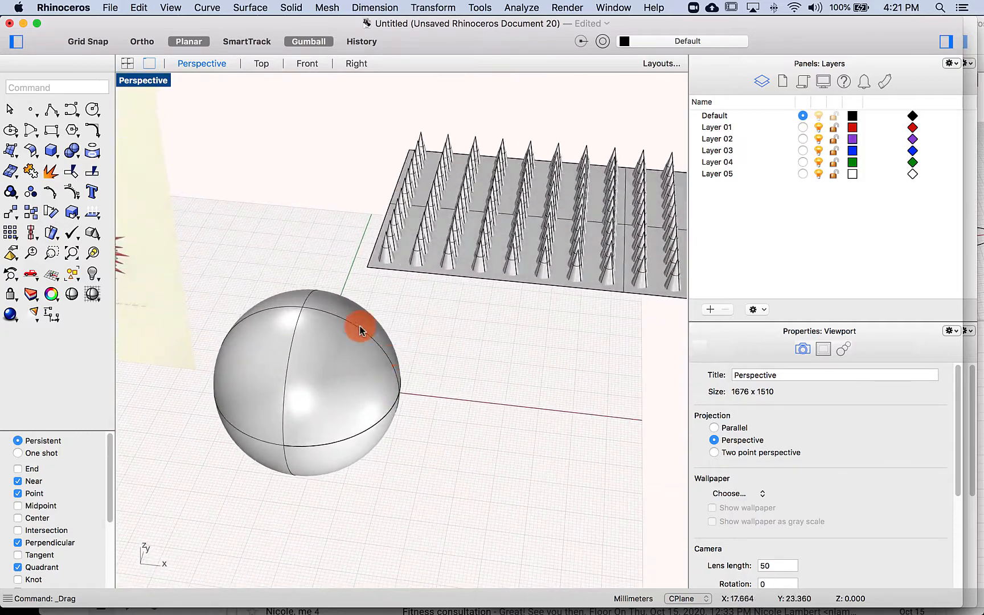
pyautogui.moveTo(362, 397); pyautogui.dragTo(456, 321, button='right')
pyautogui.scroll(-10, 457, 324)
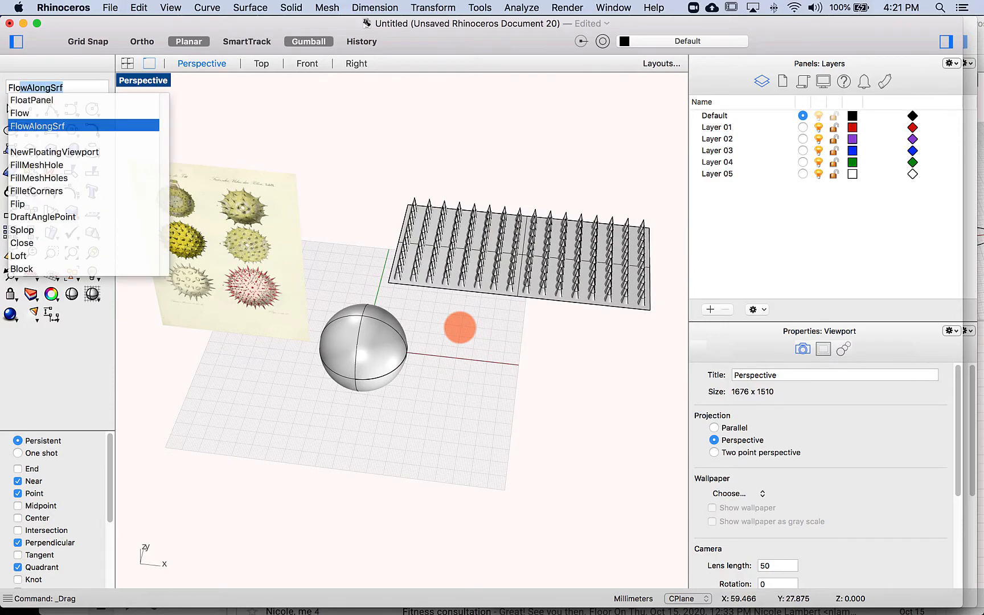
pyautogui.press('Return')
pyautogui.moveTo(474, 325); pyautogui.dragTo(482, 349, button='right')
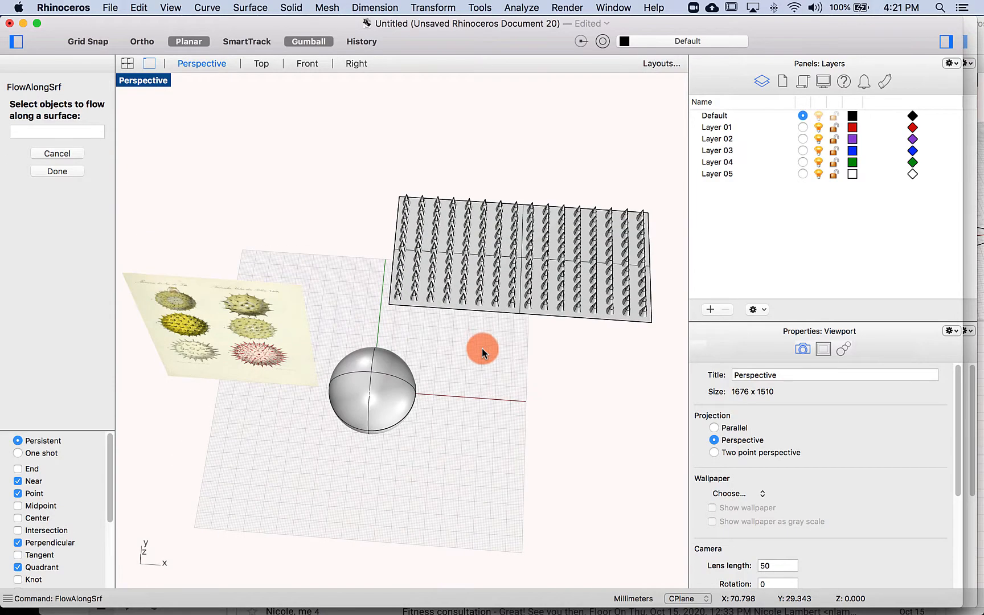
pyautogui.moveTo(661, 334); pyautogui.dragTo(375, 152)
pyautogui.scroll(5, 382, 145)
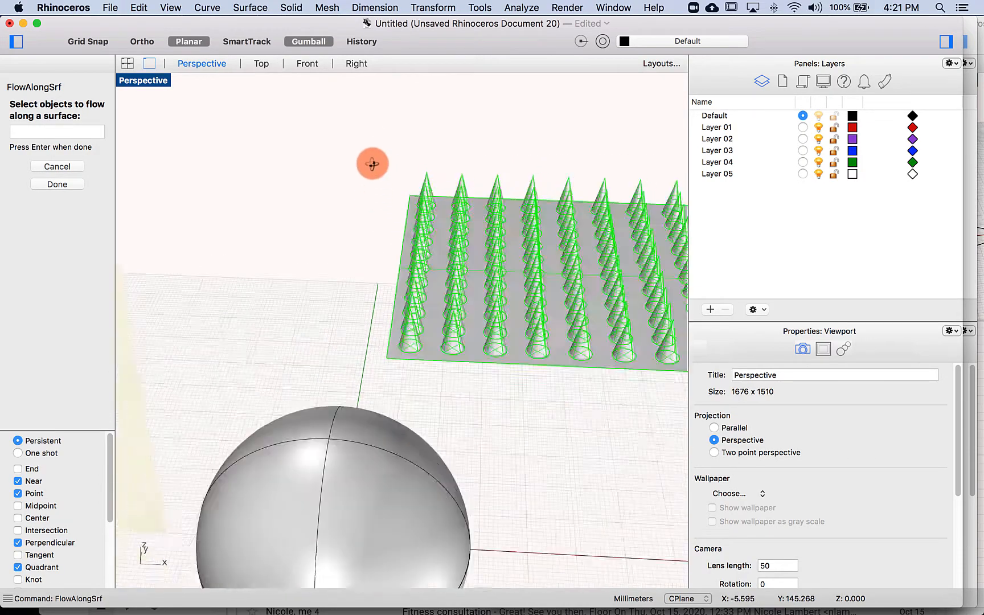
pyautogui.moveTo(372, 164); pyautogui.dragTo(377, 223, button='right')
pyautogui.moveTo(389, 281); pyautogui.dragTo(197, 165, button='right')
pyautogui.click(33, 168)
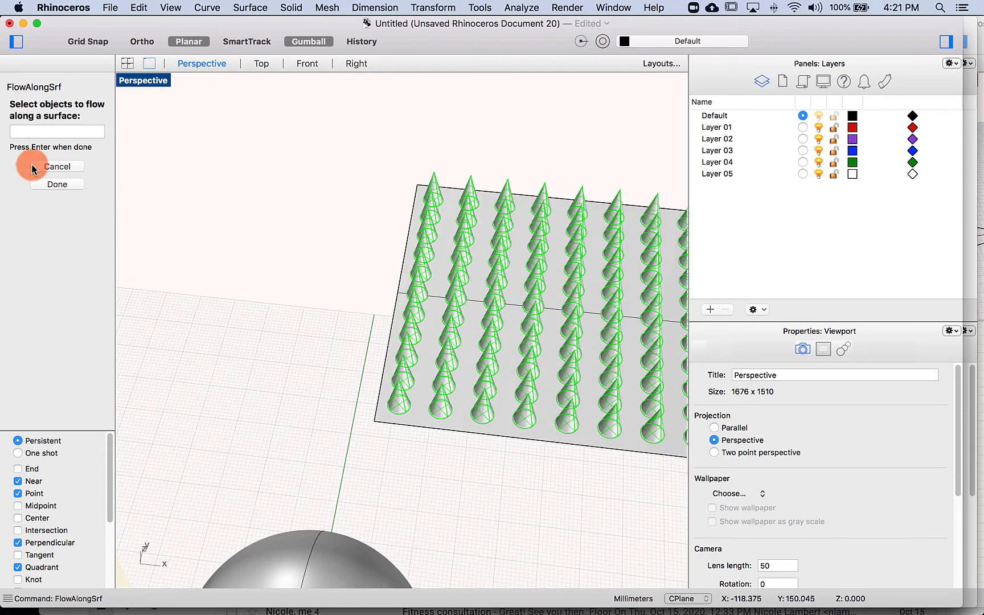
pyautogui.click(55, 185)
# Flow the cones onto the sphere with Copy, Rigid and Preserve Structure enabled, using the planar surface's left edge as base and the sphere as target
pyautogui.scroll(-5, 246, 231)
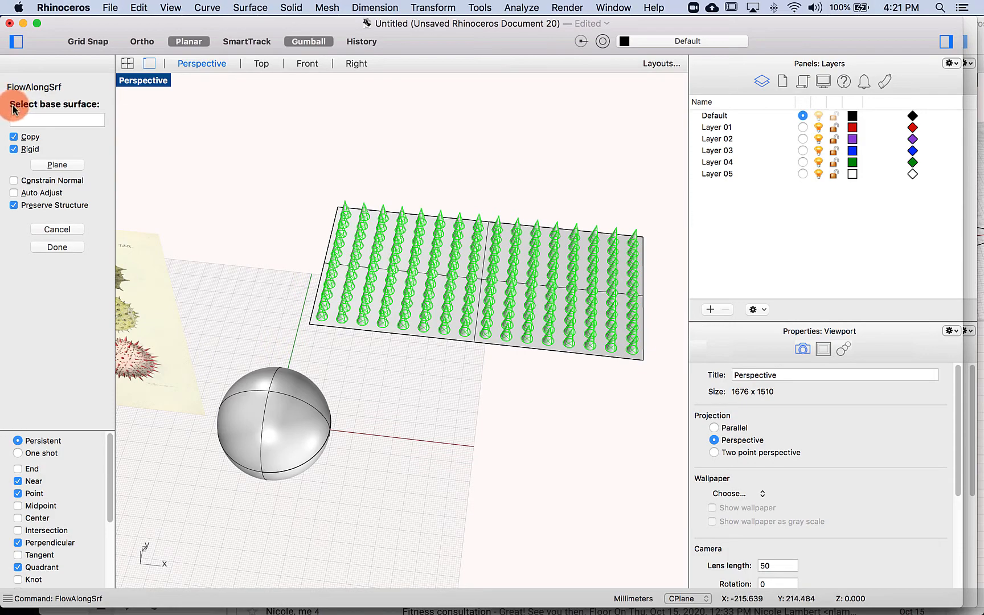
pyautogui.moveTo(188, 190); pyautogui.dragTo(312, 284, button='right')
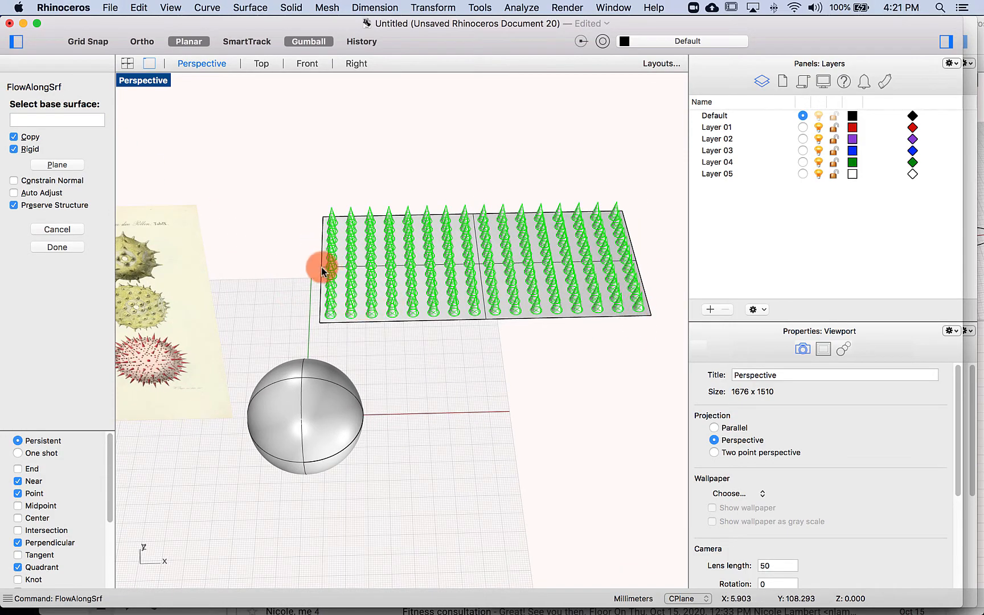
pyautogui.click(322, 272)
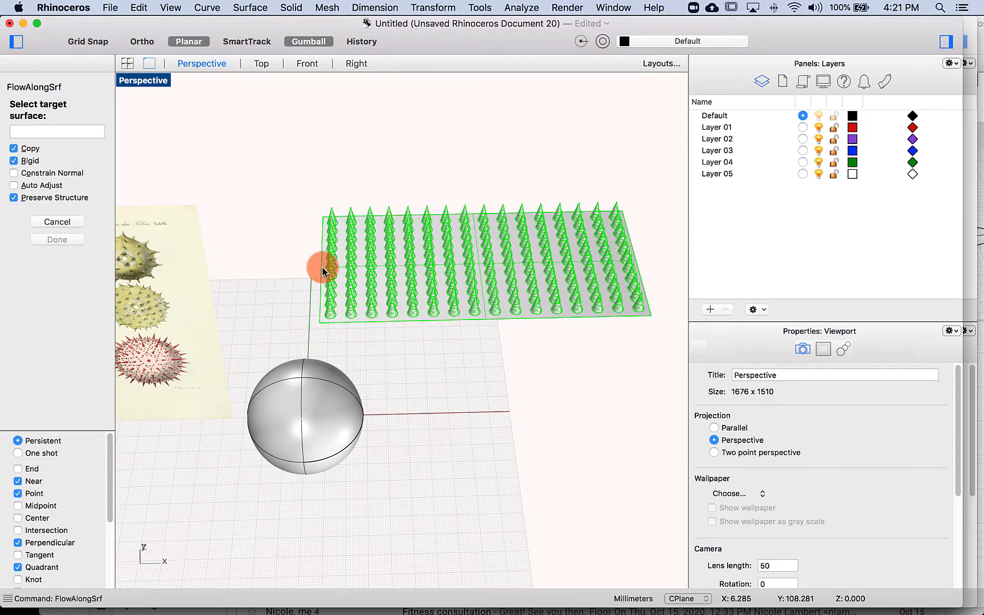
pyautogui.click(302, 382)
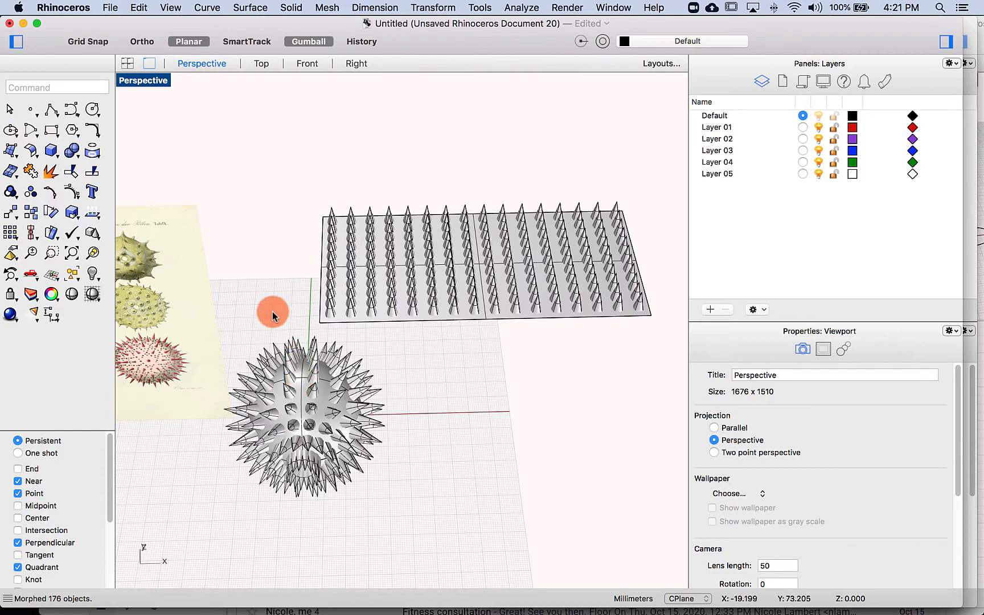
# Compare the spiky sphere with the pollen reference picture and hide the picture
pyautogui.moveTo(272, 313)
pyautogui.mouseDown(button='right')
pyautogui.moveTo(259, 264)
pyautogui.moveTo(257, 272)
pyautogui.moveTo(143, 275)
pyautogui.moveTo(268, 272)
pyautogui.moveTo(279, 287)
pyautogui.moveTo(270, 317)
pyautogui.moveTo(270, 299)
pyautogui.mouseUp(button='right')
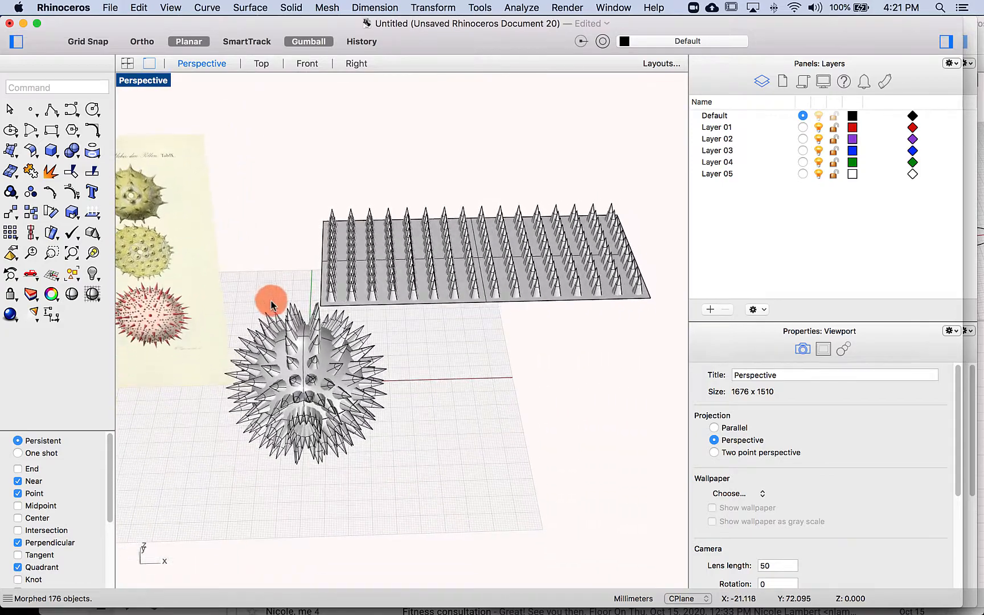
pyautogui.moveTo(464, 369); pyautogui.dragTo(195, 171, button='right')
pyautogui.click(497, 233)
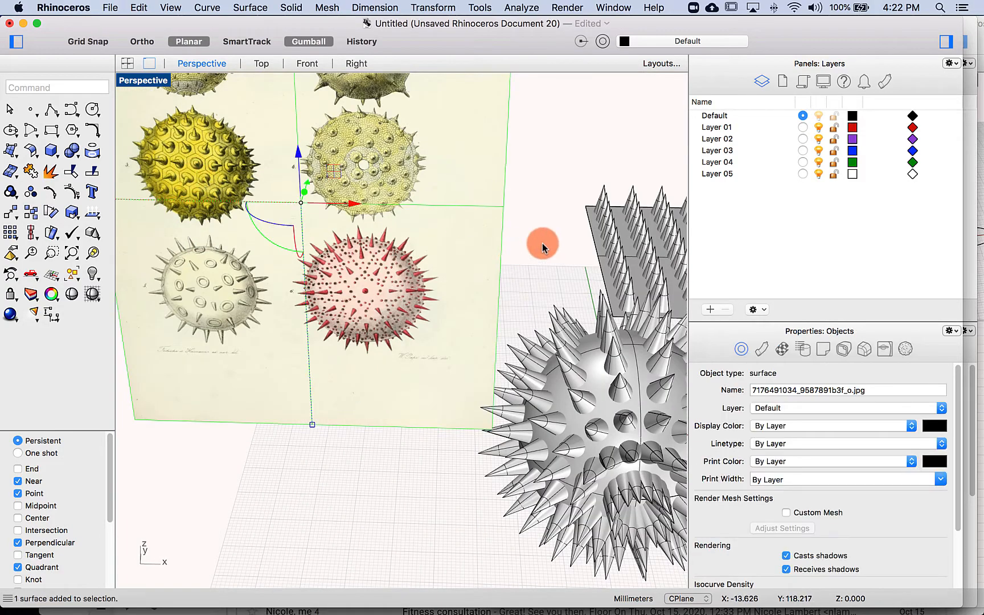
pyautogui.click(542, 243)
pyautogui.scroll(-4, 543, 243)
pyautogui.keyDown('shift'); pyautogui.moveTo(543, 243); pyautogui.dragTo(321, 253, button='right'); pyautogui.keyUp('shift')
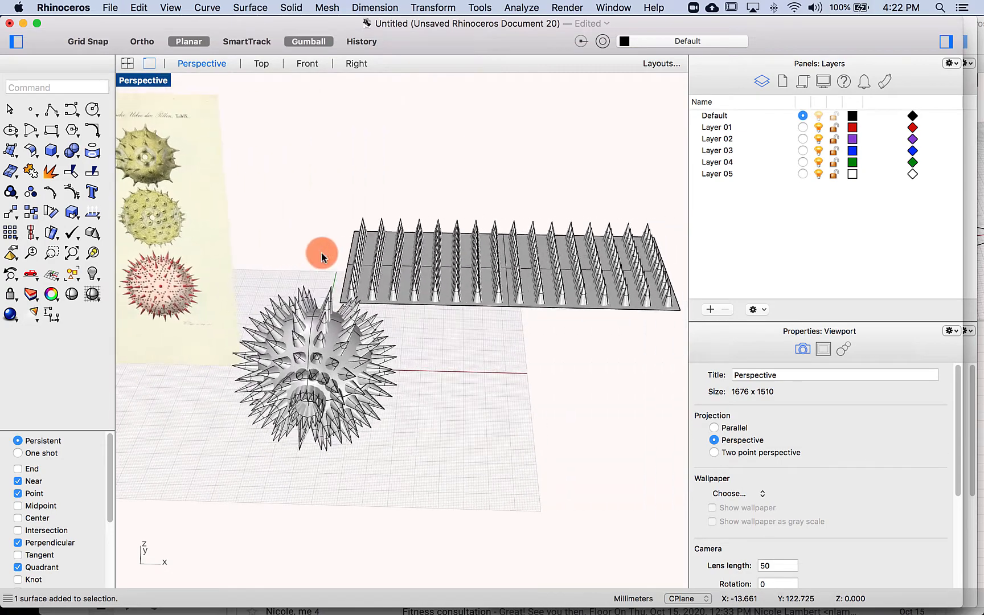
pyautogui.click(191, 226)
pyautogui.write('hide')
pyautogui.press('Return')
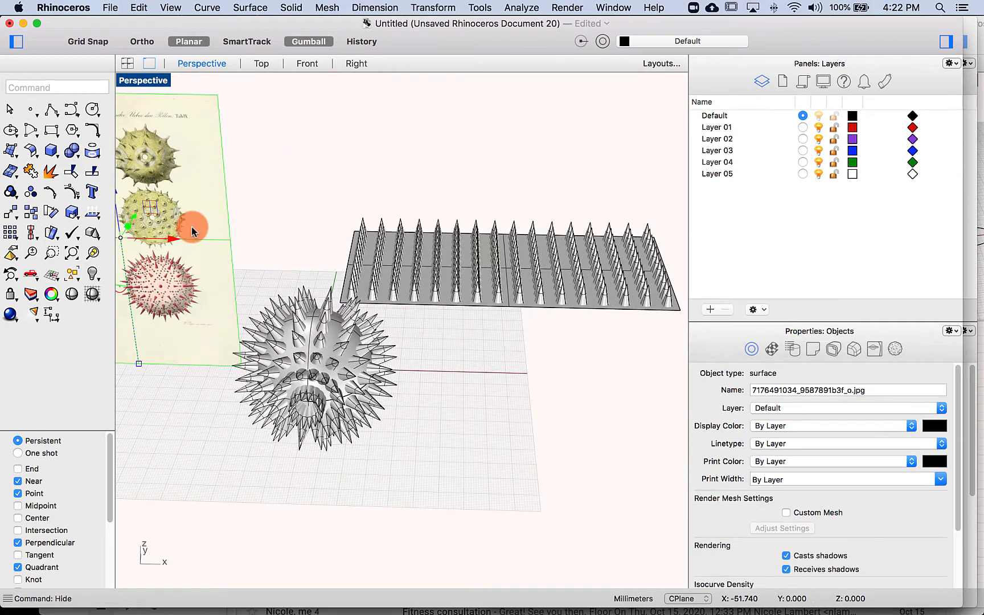
# Select all visible objects and rename Layer 01 to Spike Ball 1
pyautogui.press('super+a')
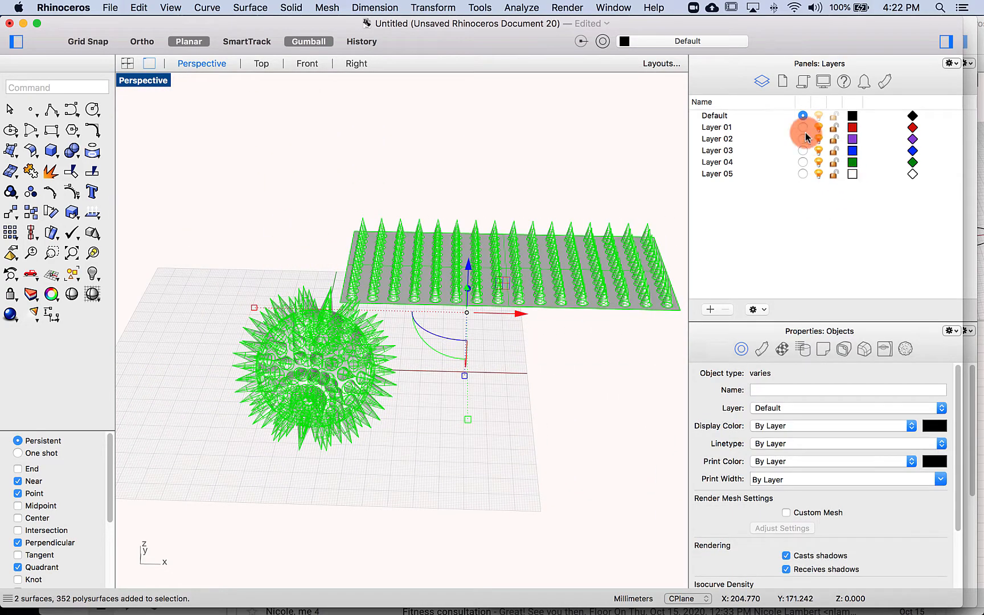
pyautogui.click(716, 127)
pyautogui.click(716, 127)
pyautogui.write('S')
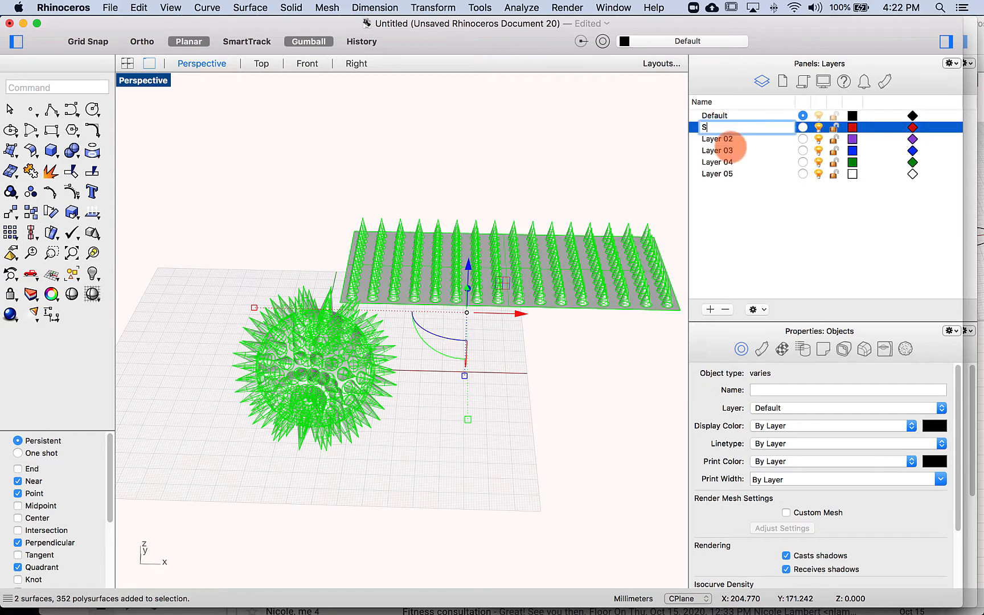
pyautogui.write('pike Ball 1')
pyautogui.press('Return')
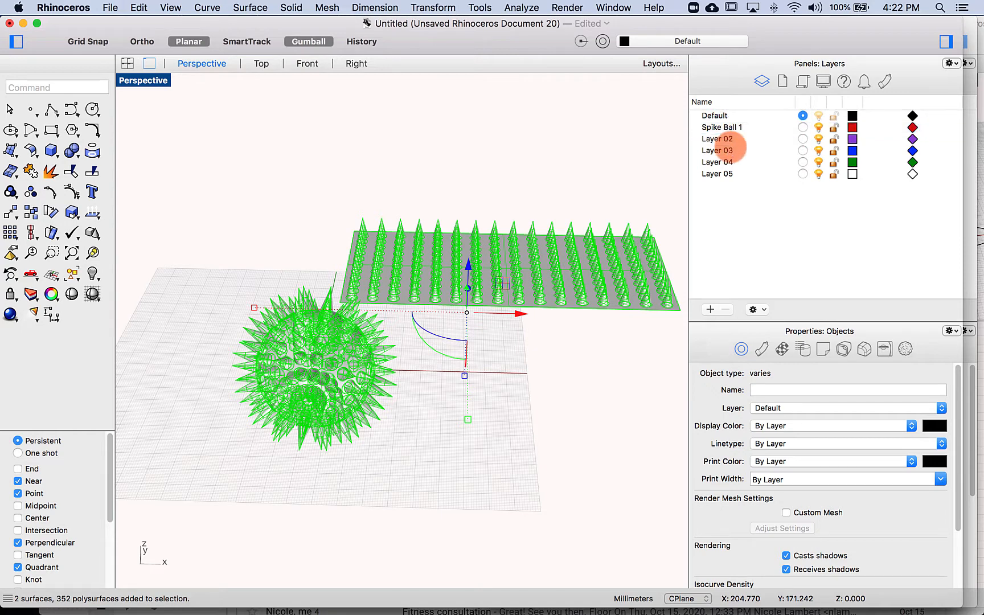
# Make Spike Ball 1 the current layer and move the selected objects onto it
pyautogui.click(802, 127)
pyautogui.rightClick(761, 127)
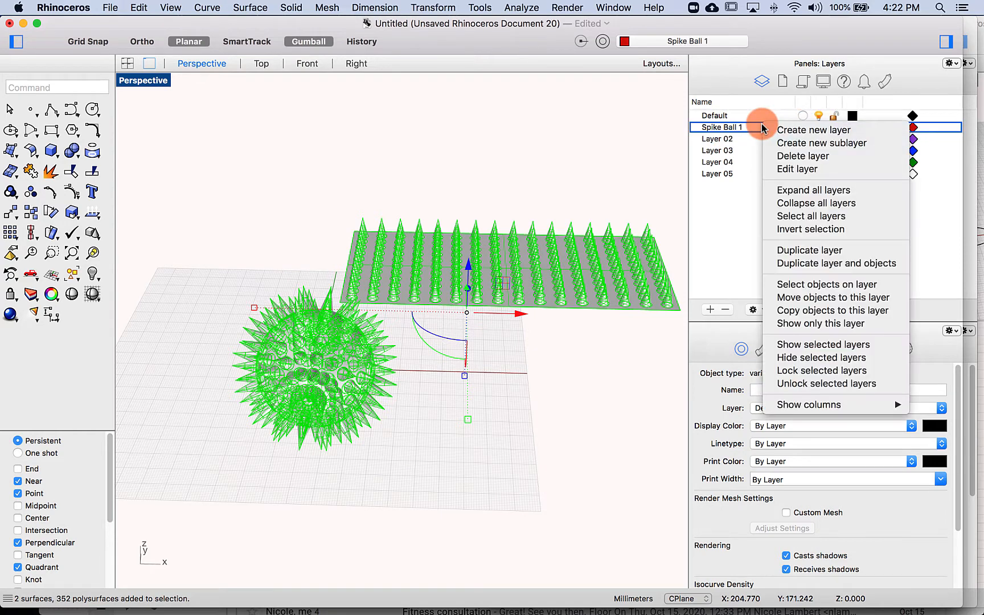
pyautogui.click(786, 297)
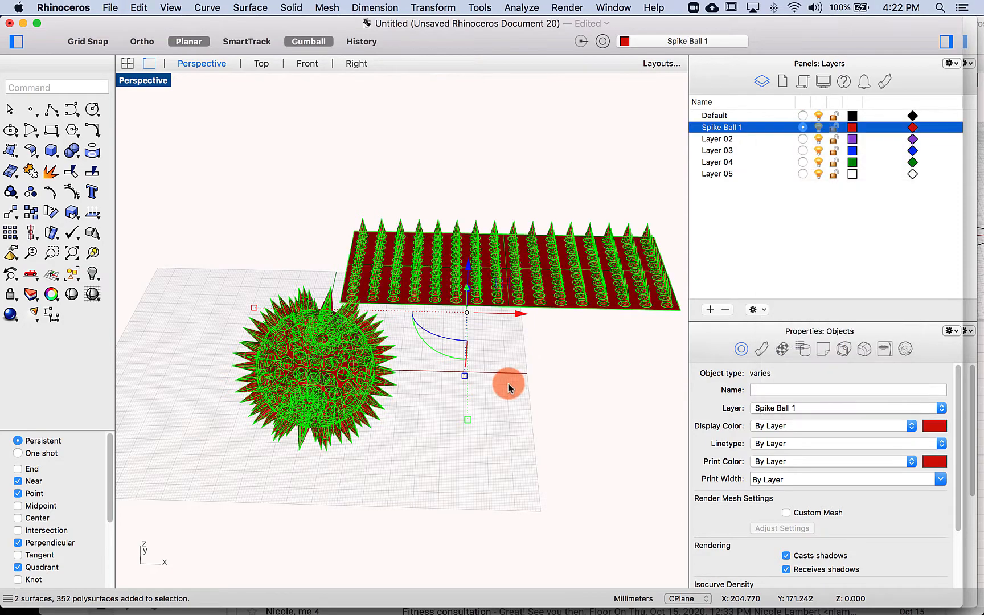
pyautogui.click(534, 417)
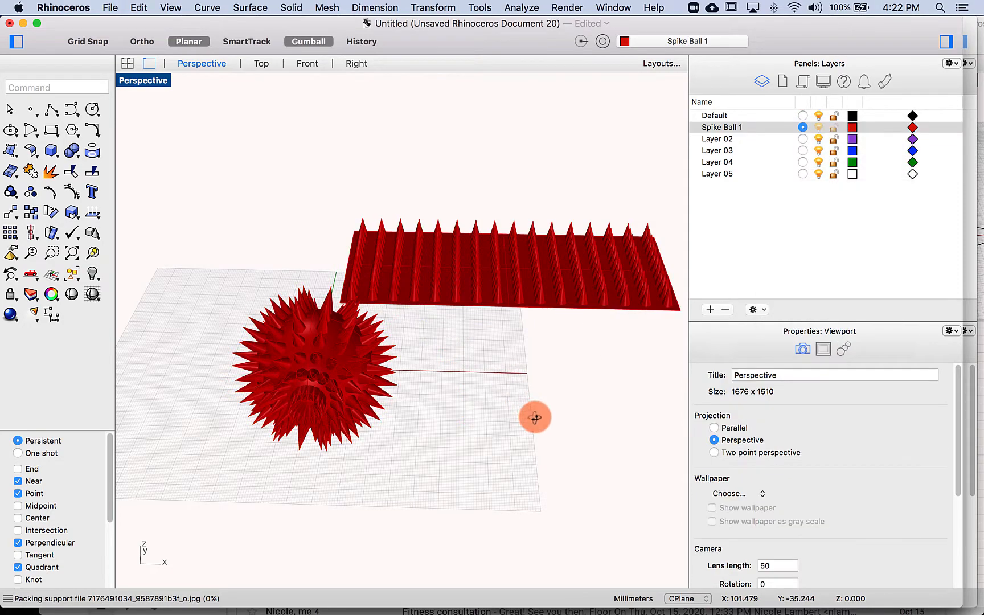
# Make Layer 02 current and rename it to Spike Ball 2
pyautogui.click(802, 138)
pyautogui.doubleClick(710, 139)
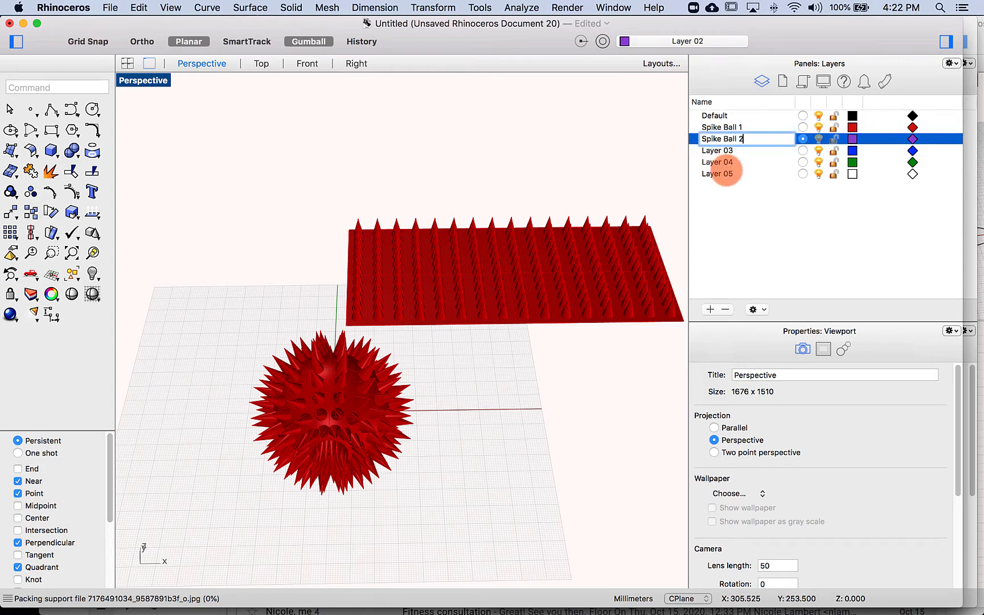
pyautogui.press('Return')
# Unhide the reference picture and set the layers so Spike Ball 1 is off and Spike Ball 2 is current
pyautogui.click(802, 115)
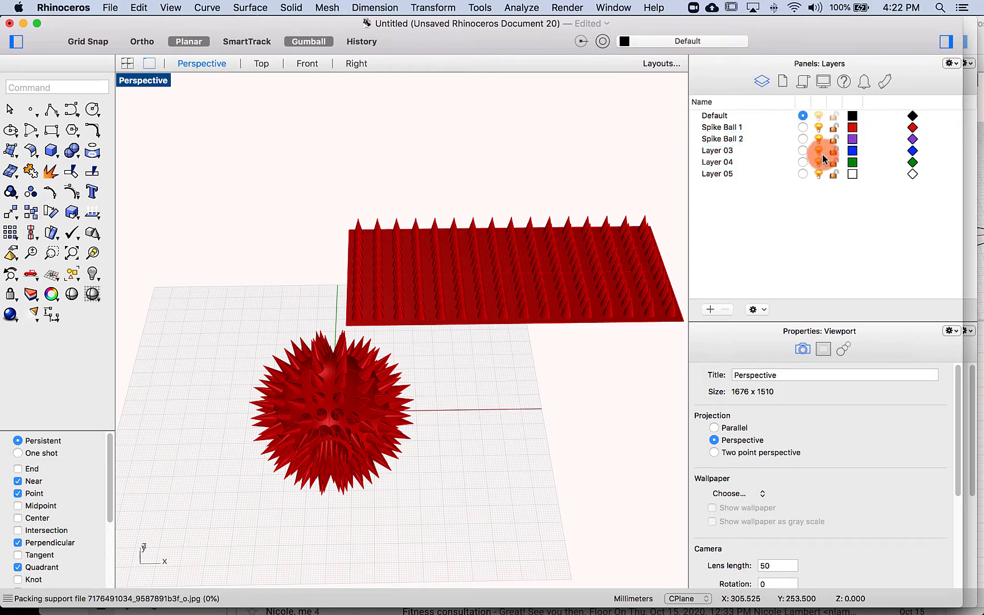
pyautogui.write('show')
pyautogui.press('Return')
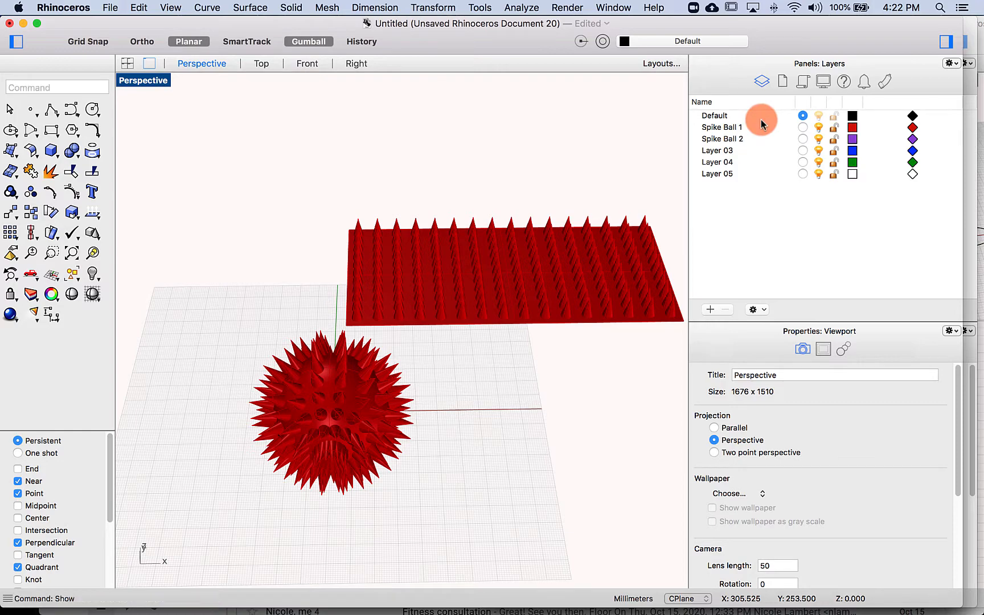
pyautogui.click(819, 126)
pyautogui.keyDown('shift'); pyautogui.moveTo(391, 369); pyautogui.dragTo(456, 287, button='right'); pyautogui.keyUp('shift')
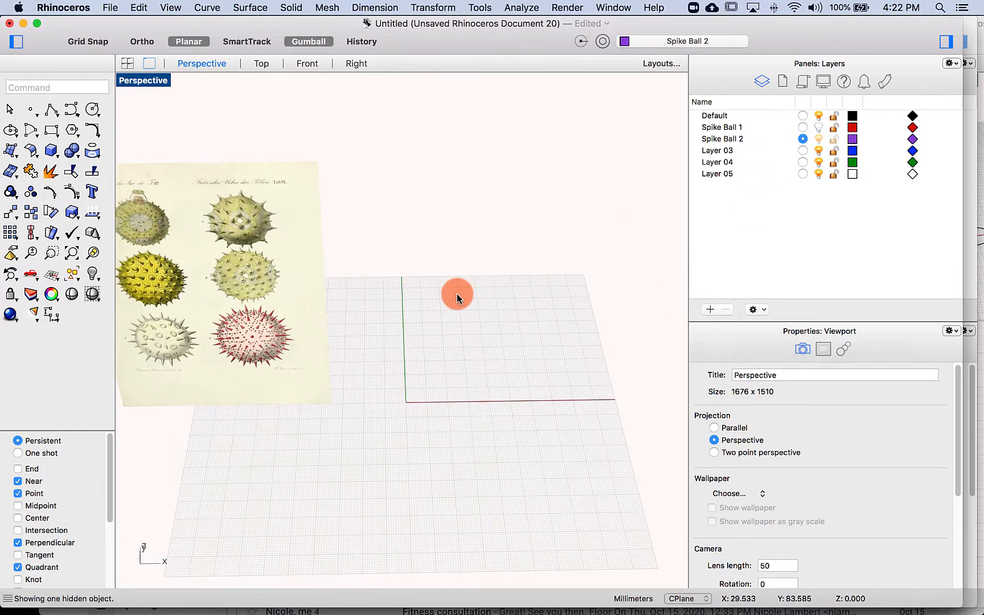
# Create a sphere centred at the origin with a radius of about 30 mm
pyautogui.write('sphere')
pyautogui.press('Return')
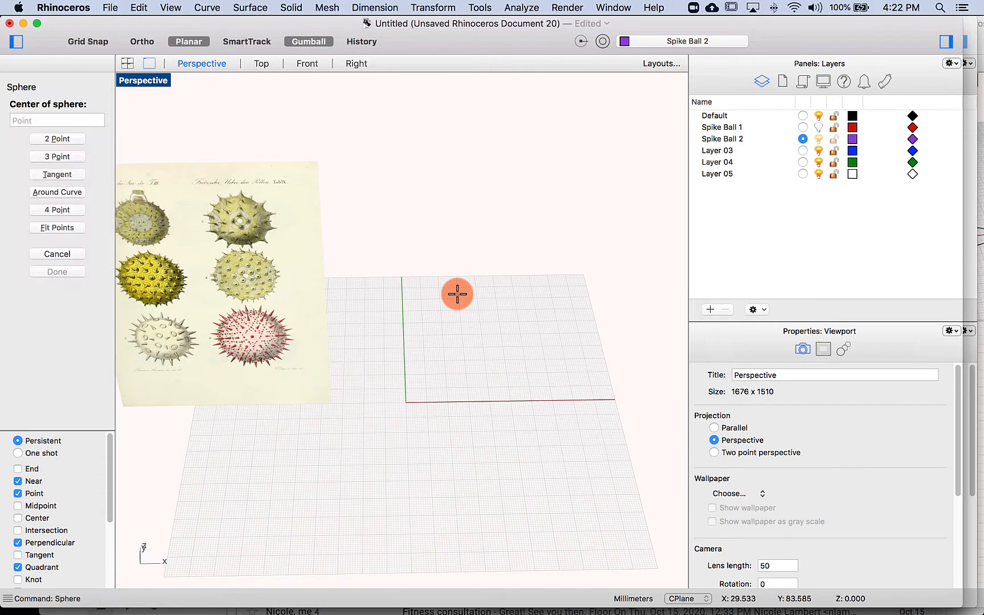
pyautogui.write('0')
pyautogui.press('Return')
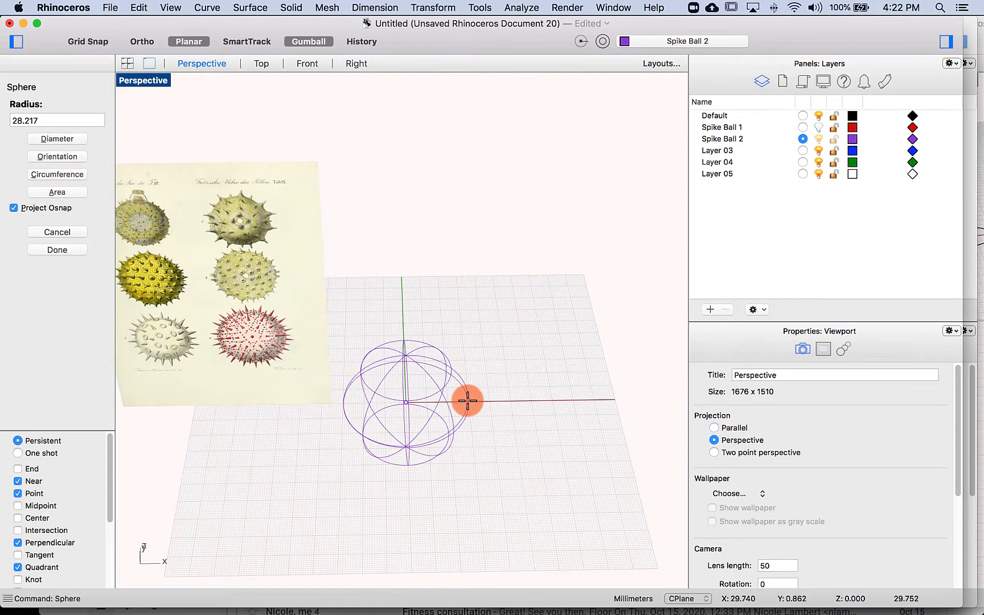
pyautogui.click(473, 414)
pyautogui.moveTo(501, 446)
pyautogui.mouseDown(button='right')
pyautogui.moveTo(492, 462)
pyautogui.moveTo(510, 450)
pyautogui.mouseUp(button='right')
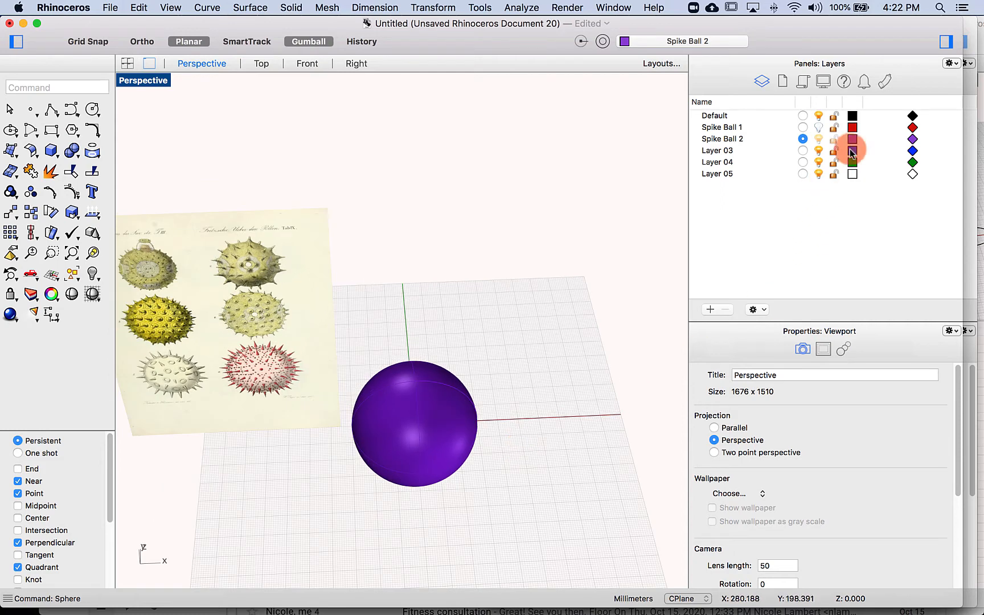
# Change the Spike Ball 2 layer's color to light blue
pyautogui.click(852, 143)
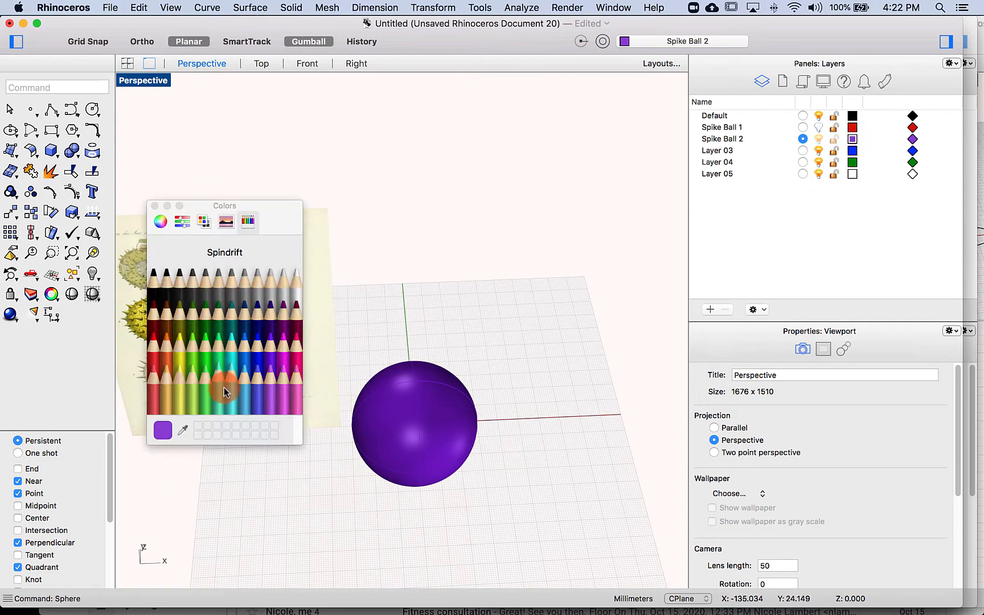
pyautogui.click(242, 398)
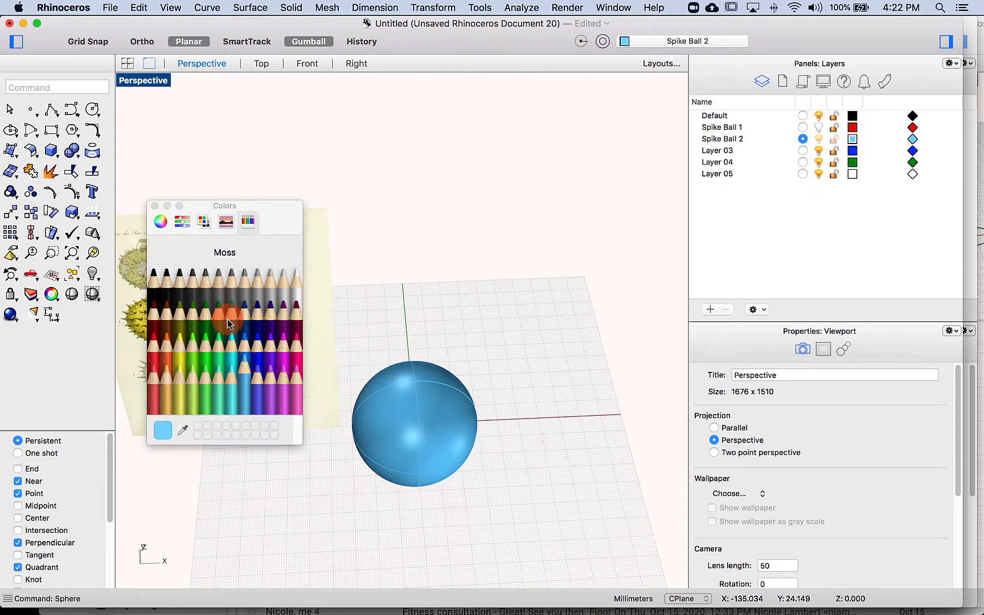
pyautogui.click(154, 206)
# Create the flat UV boundary curve from the blue Spike Ball 2 sphere
pyautogui.moveTo(145, 268); pyautogui.dragTo(277, 241, button='right')
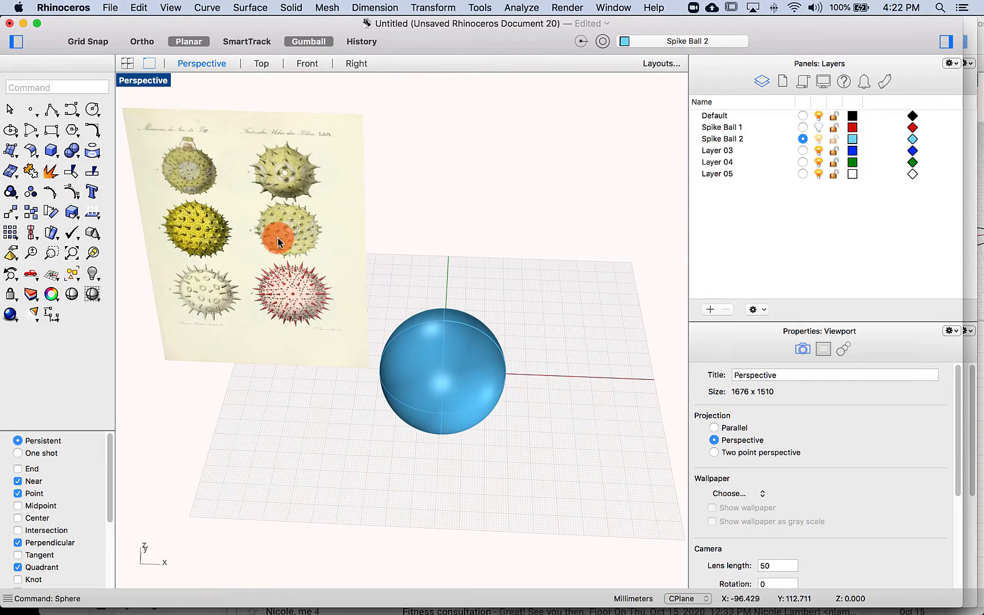
pyautogui.click(414, 351)
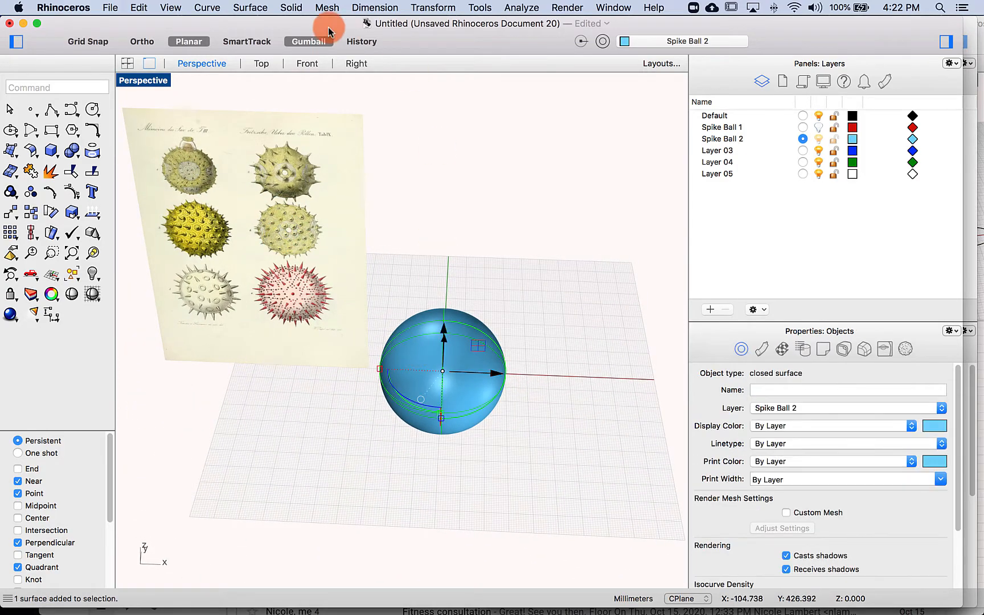
pyautogui.click(207, 8)
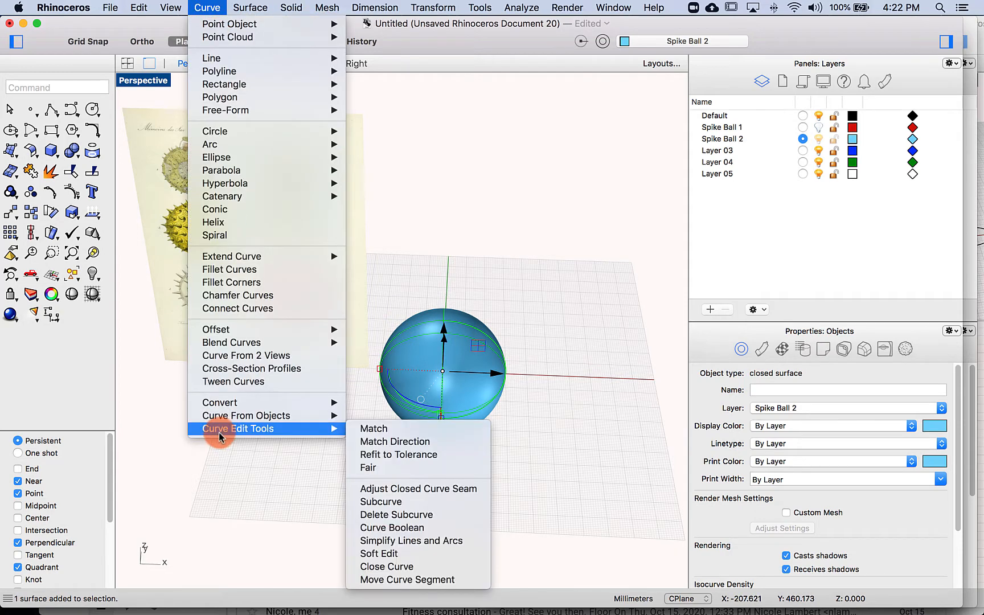
pyautogui.moveTo(221, 420)
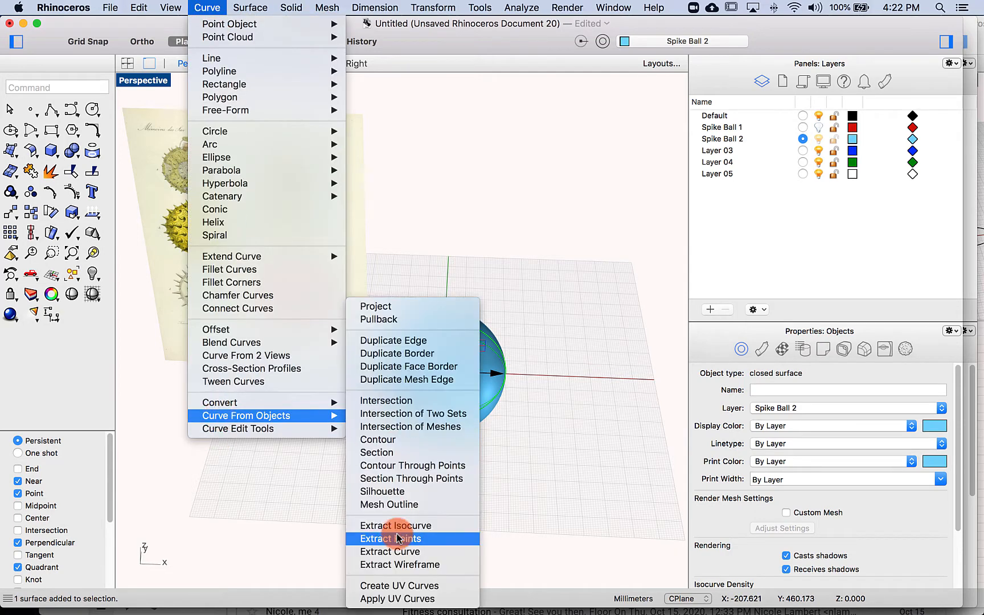
pyautogui.click(399, 586)
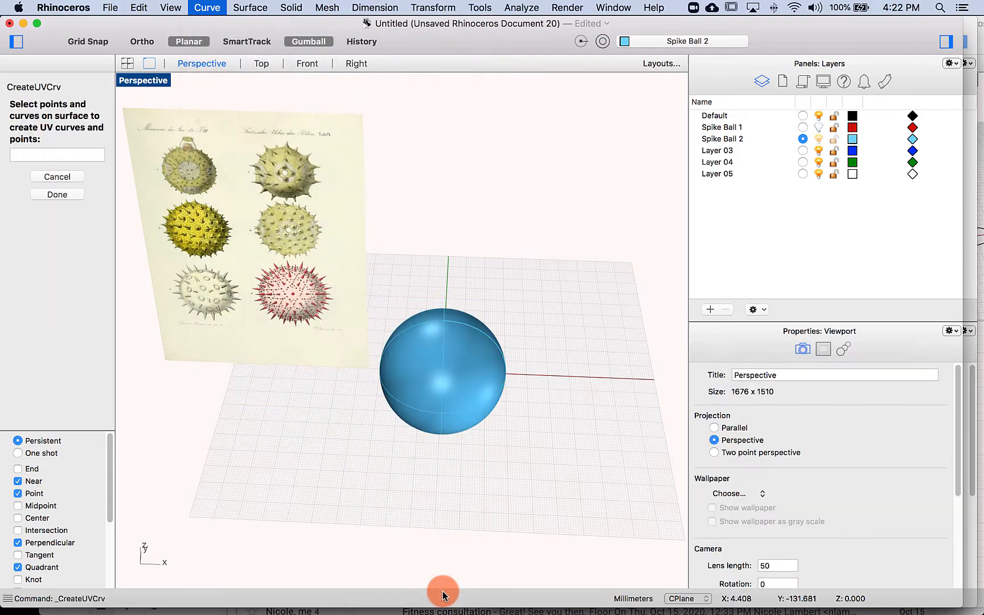
pyautogui.click(465, 328)
pyautogui.click(73, 212)
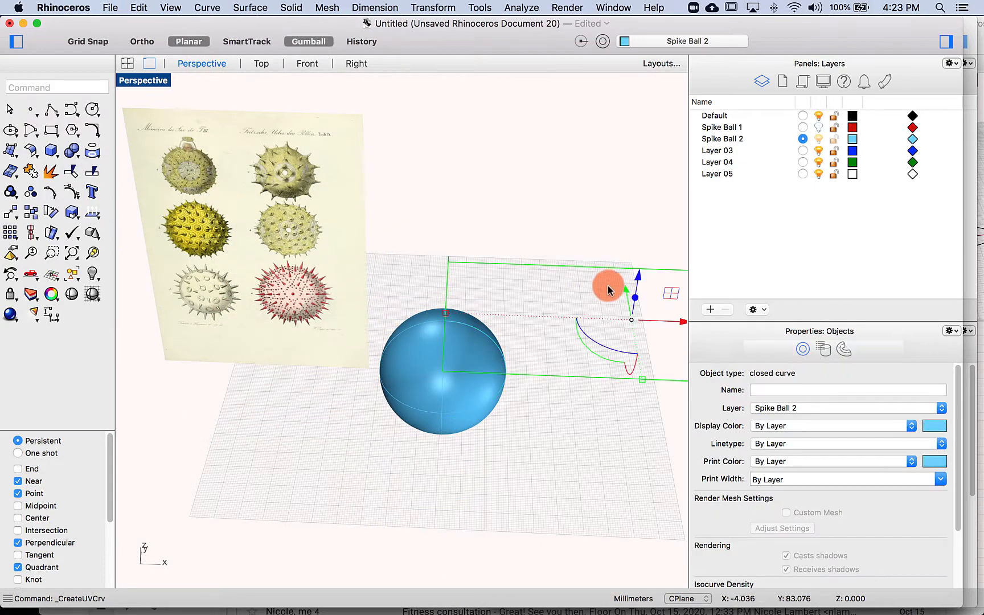
# Move the UV boundary rectangle along the X axis until it clears the sphere
pyautogui.hscroll(5, 418, 182)
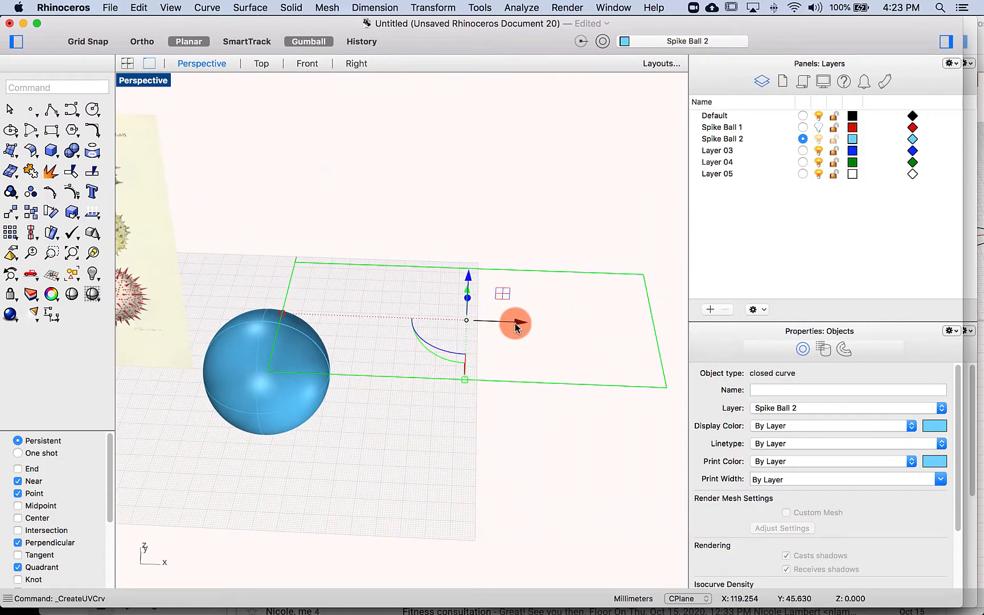
pyautogui.moveTo(515, 326); pyautogui.dragTo(580, 325)
pyautogui.click(586, 426)
# Fill the UV boundary rectangle with a planar surface using PlanarSrf
pyautogui.click(589, 385)
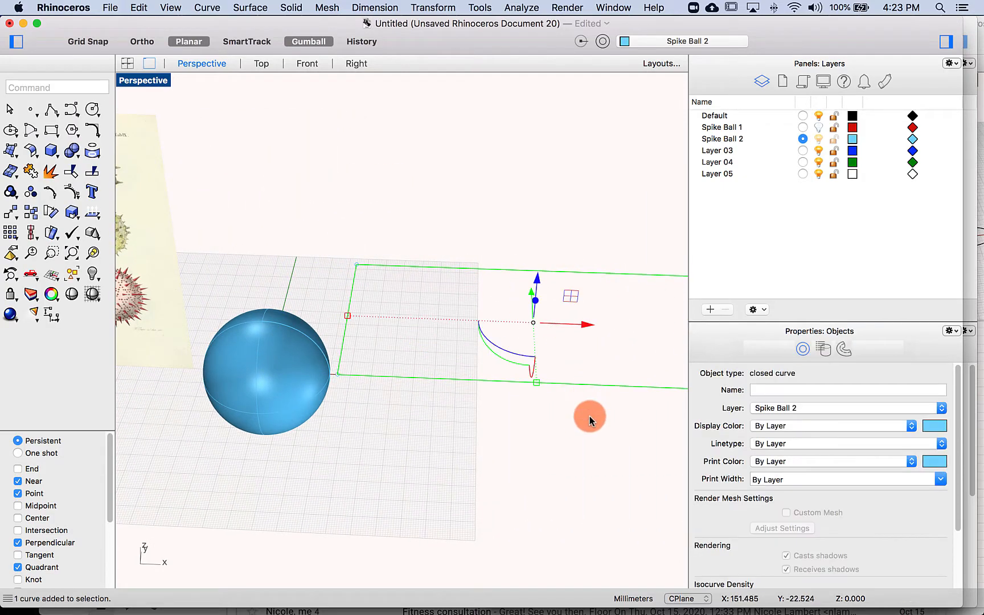
pyautogui.write('pala')
pyautogui.press('BackSpace')
pyautogui.press('BackSpace')
pyautogui.press('BackSpace')
pyautogui.write('lan')
pyautogui.press('Down')
pyautogui.press('Down')
pyautogui.press('Down')
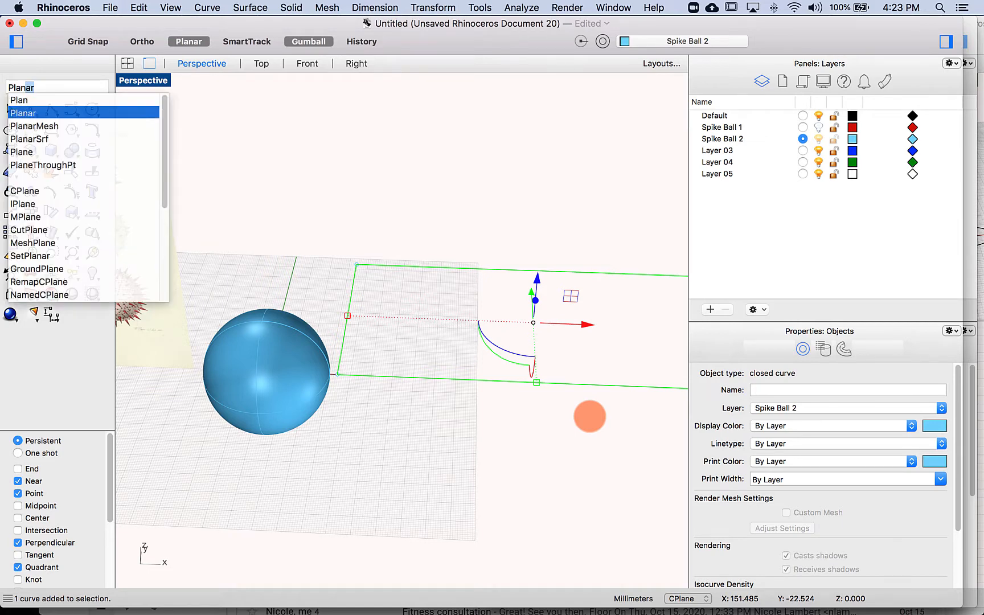
pyautogui.press('Return')
# Delete the boundary curve around the flat surface, keeping the surface itself
pyautogui.click(587, 388)
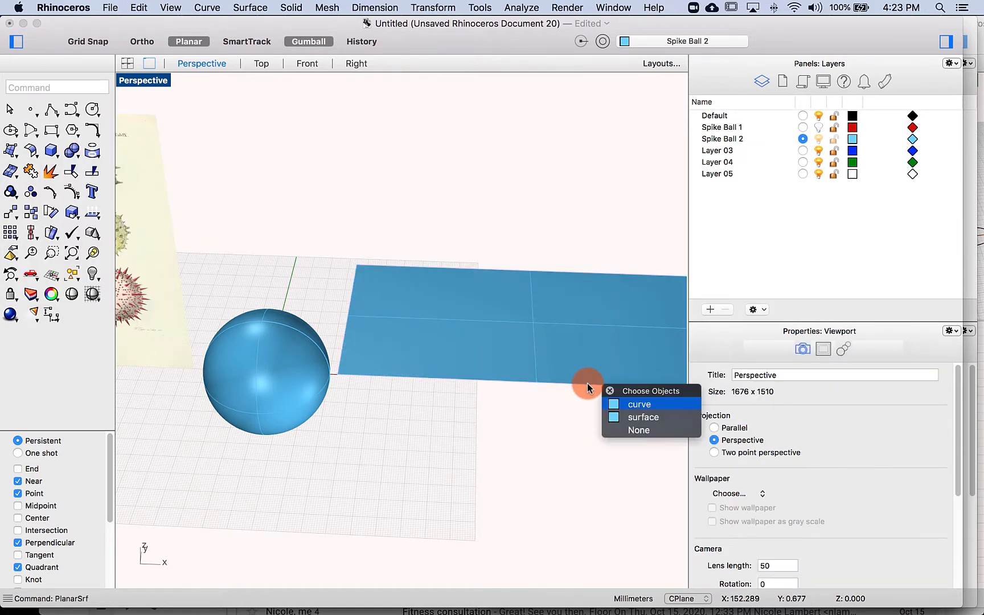
pyautogui.click(607, 401)
pyautogui.press('Delete')
# Examine the yellow pollen grain in the reference picture for its spike arrangement and surface pattern
pyautogui.scroll(3, 607, 400)
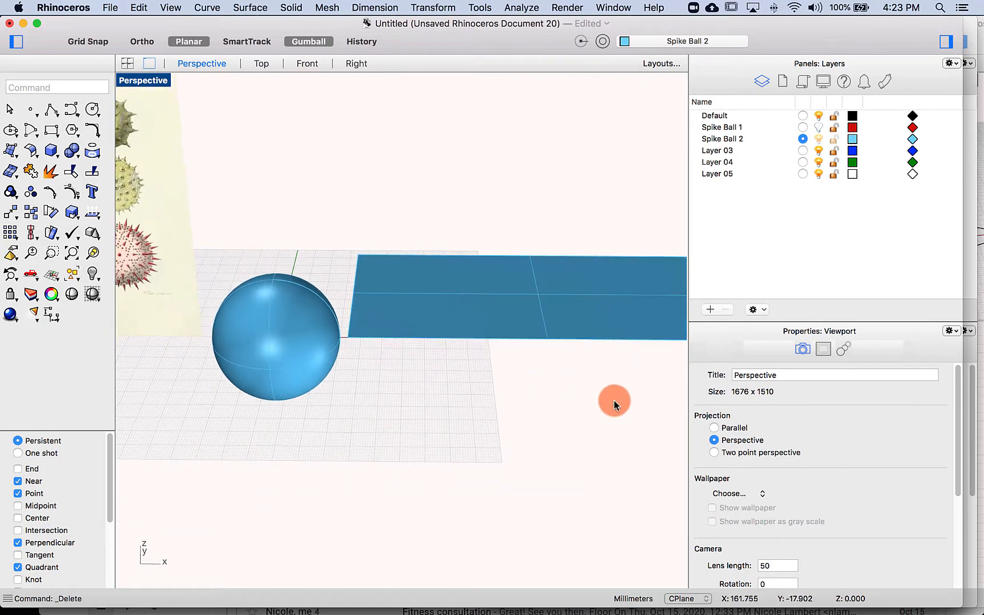
pyautogui.scroll(-10, 361, 448)
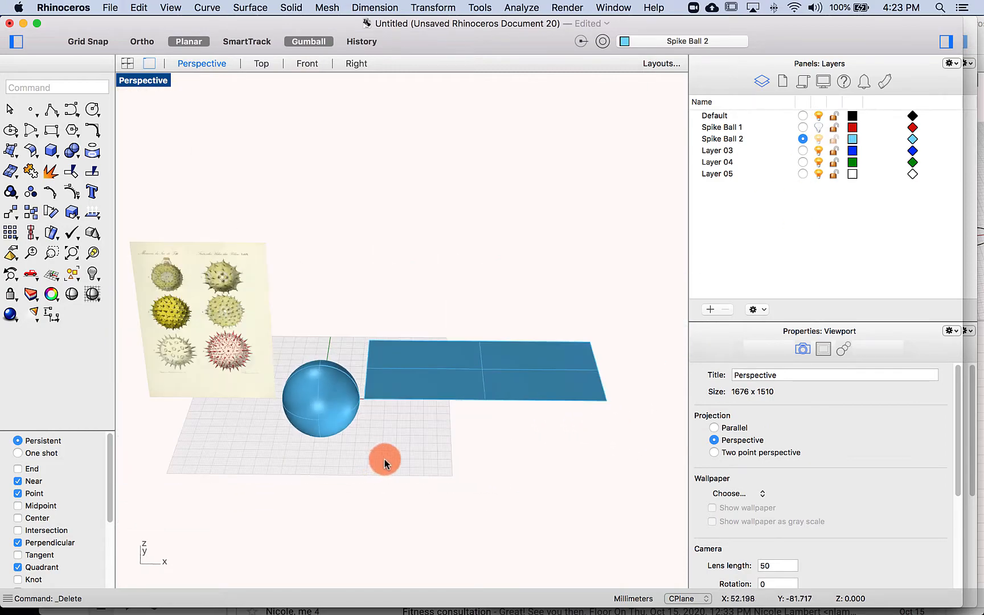
pyautogui.moveTo(402, 466); pyautogui.dragTo(411, 435, button='right')
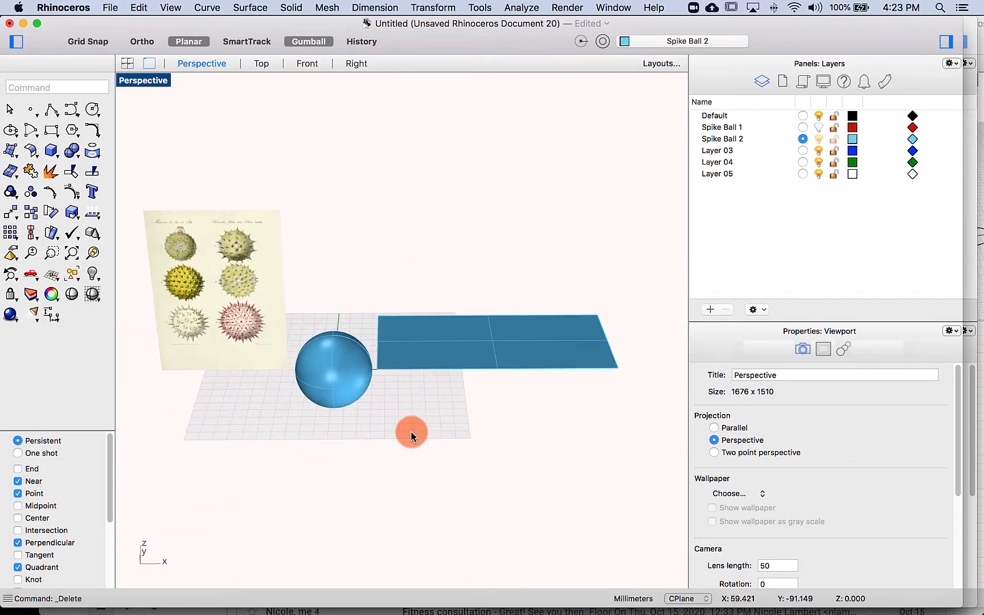
pyautogui.scroll(12, 221, 288)
pyautogui.keyDown('shift'); pyautogui.moveTo(215, 278); pyautogui.dragTo(418, 290, button='right'); pyautogui.keyUp('shift')
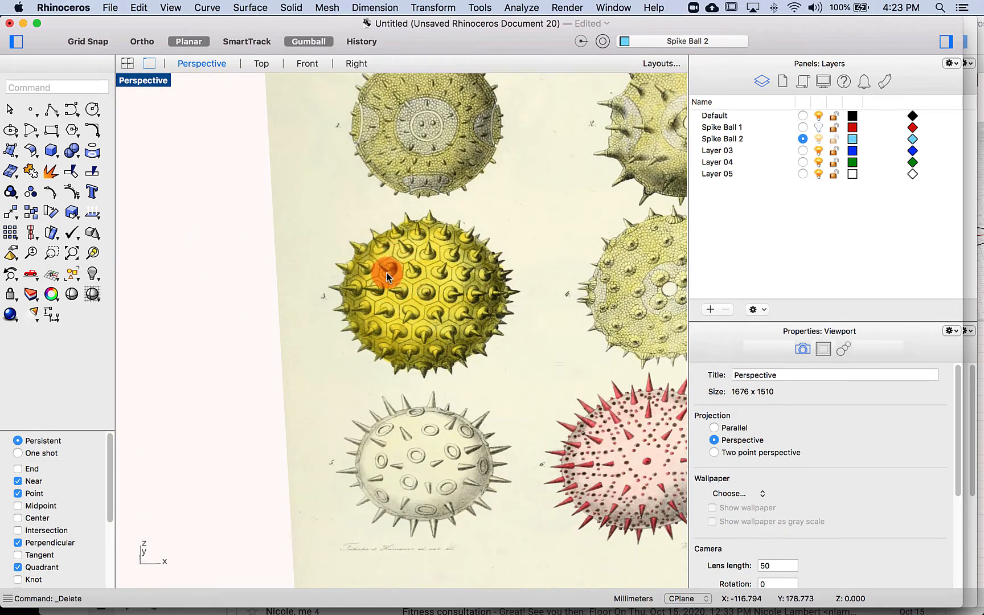
pyautogui.scroll(-9, 403, 272)
pyautogui.keyDown('shift'); pyautogui.moveTo(448, 267); pyautogui.dragTo(242, 233, button='right'); pyautogui.keyUp('shift')
# Draw a small inscribed six-sided polygon in the Top view, inside the flat surface near its upper-left corner
pyautogui.click(261, 63)
pyautogui.scroll(-2, 399, 175)
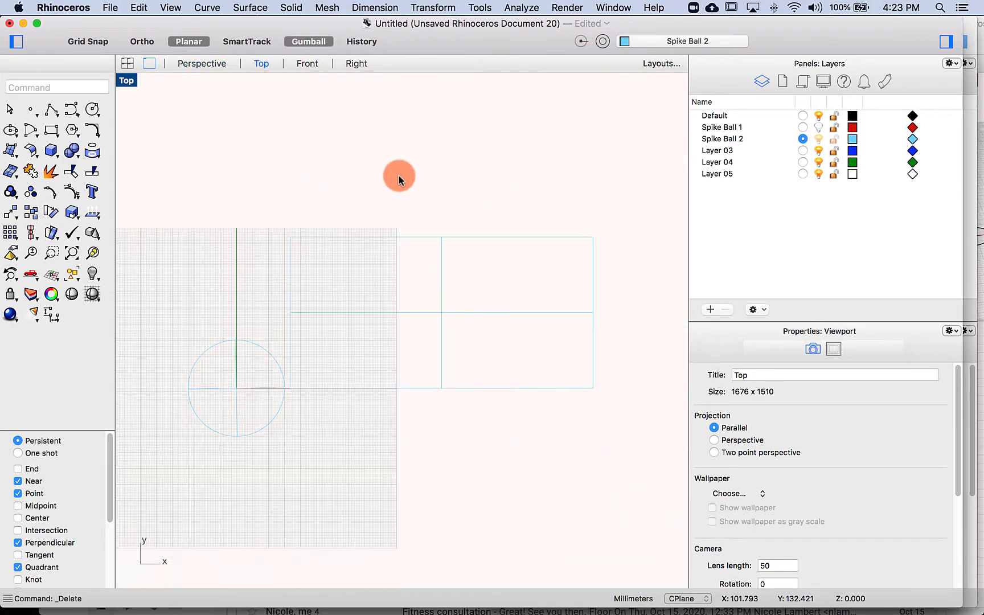
pyautogui.scroll(3, 396, 227)
pyautogui.scroll(2, 392, 259)
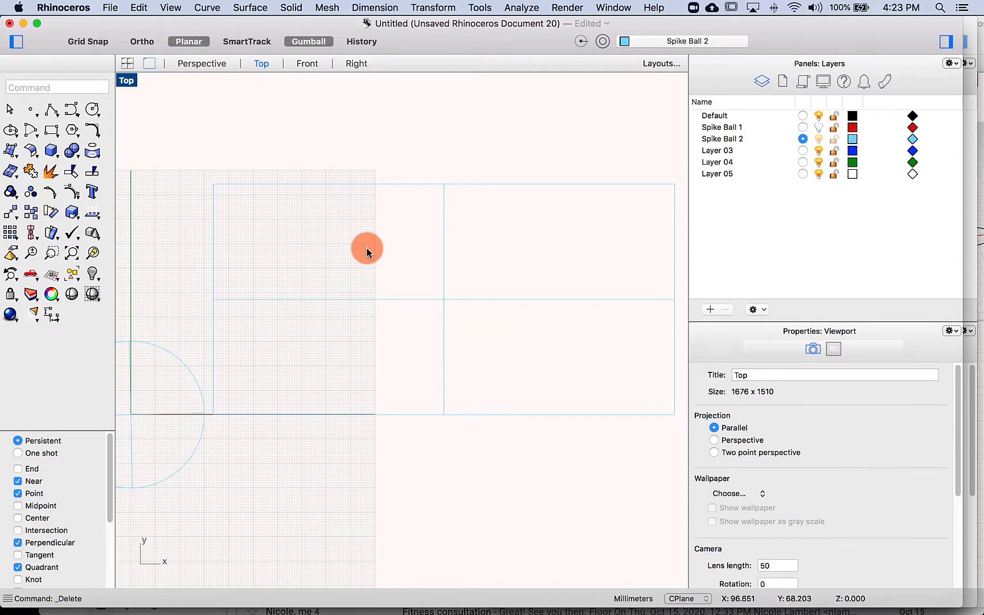
pyautogui.click(72, 131)
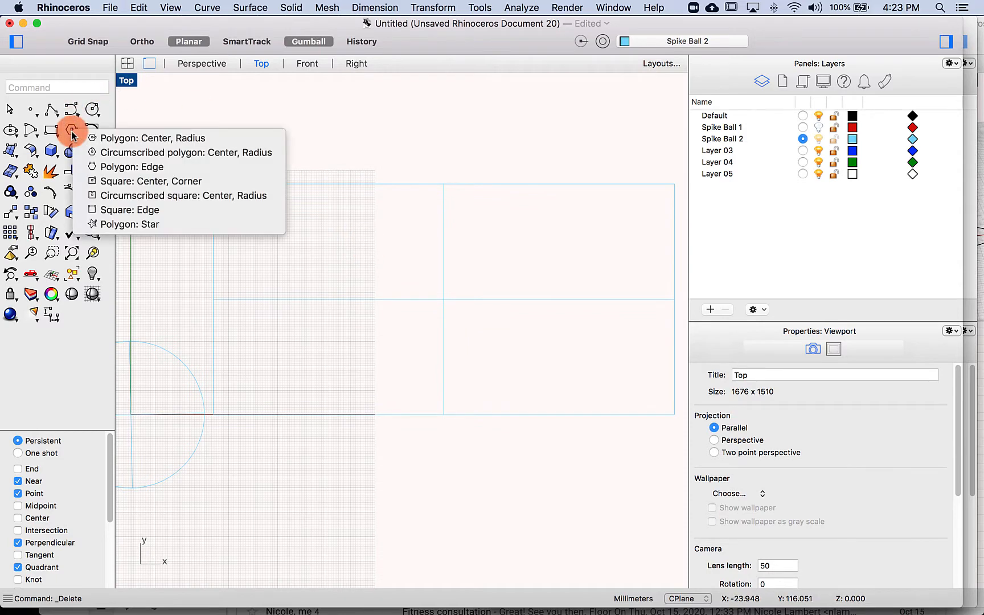
pyautogui.click(84, 140)
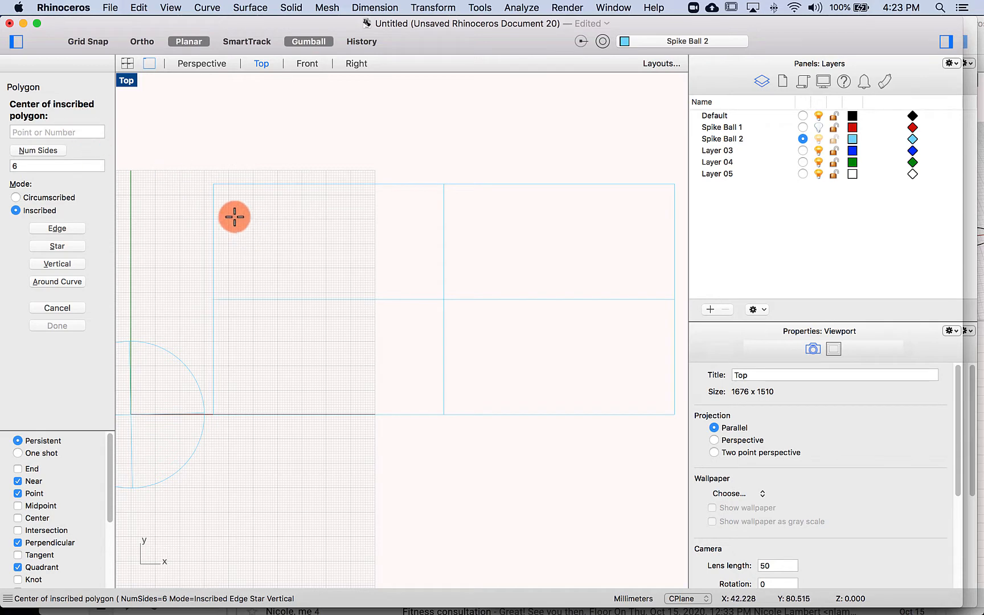
pyautogui.click(254, 216)
pyautogui.press('shift')
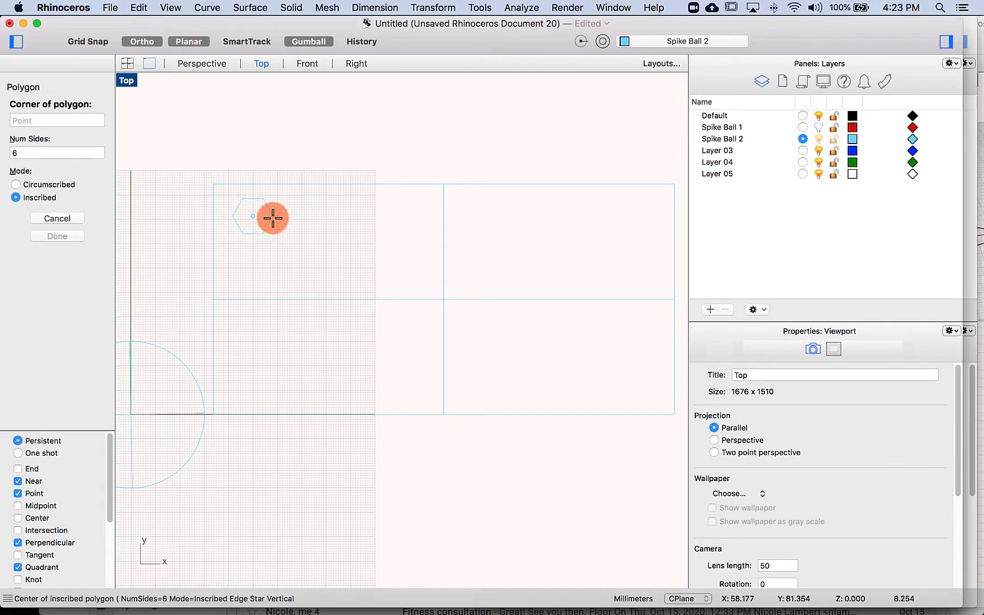
pyautogui.keyDown('shift'); pyautogui.click(266, 222); pyautogui.keyUp('shift')
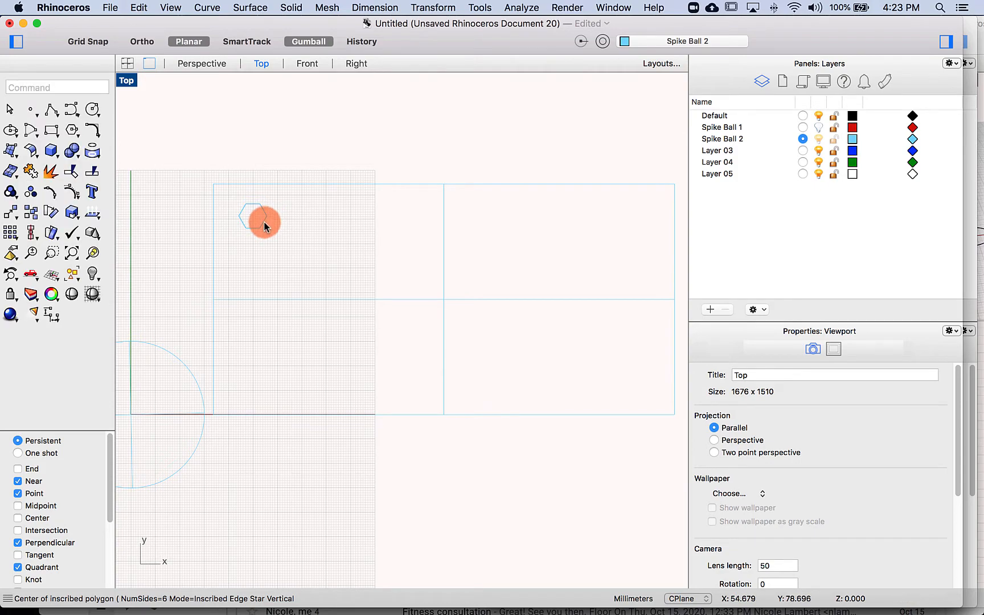
# Move the hexagon closer to the flat surface's upper-left corner
pyautogui.click(263, 220)
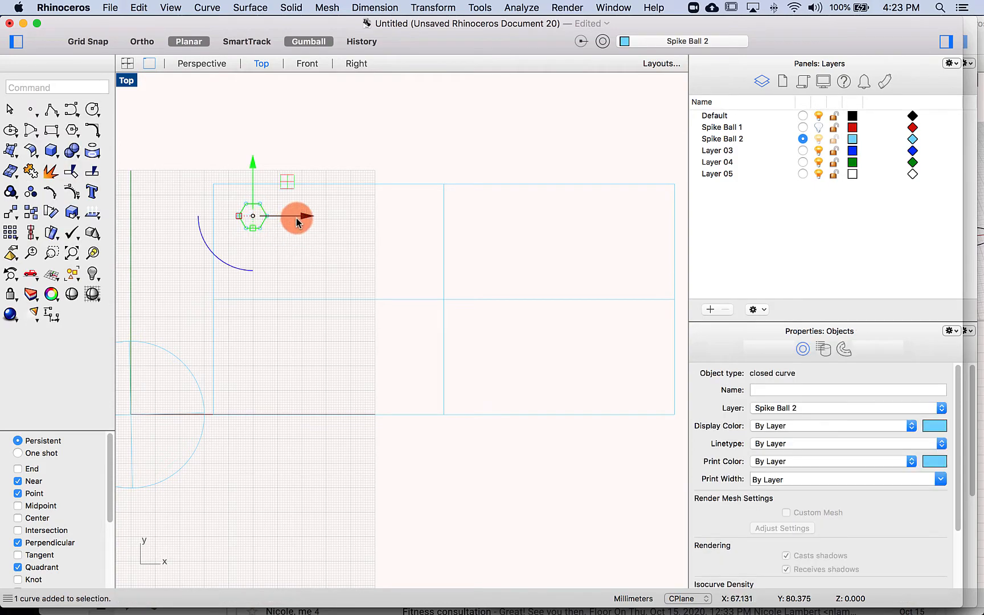
pyautogui.moveTo(294, 217); pyautogui.dragTo(288, 217)
pyautogui.moveTo(235, 165); pyautogui.dragTo(233, 155)
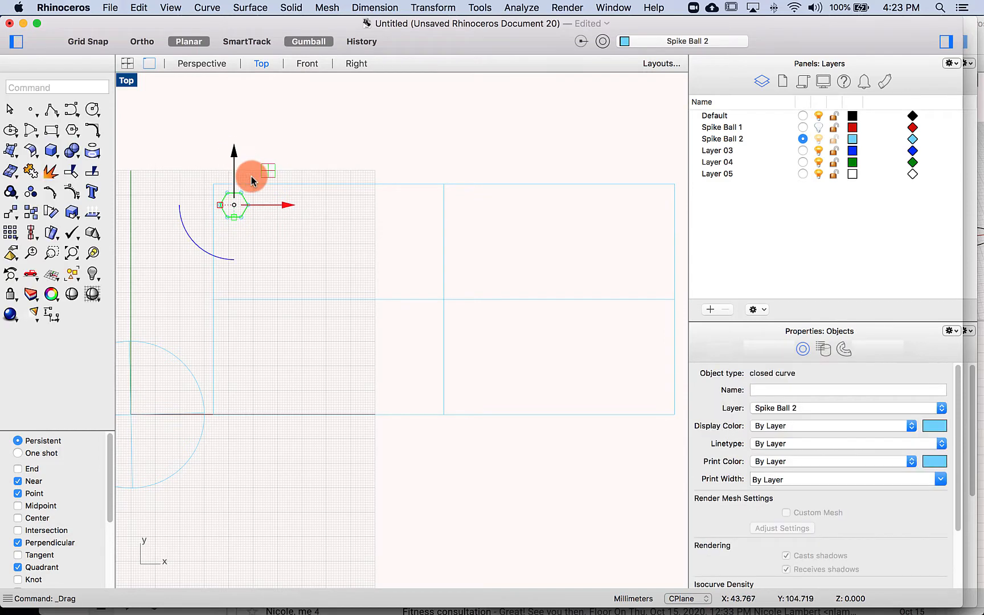
# Rotate the hexagon in two turns, the first by 45 degrees, until its corners point up and down along Y
pyautogui.click(203, 250)
pyautogui.write('45')
pyautogui.press('Return')
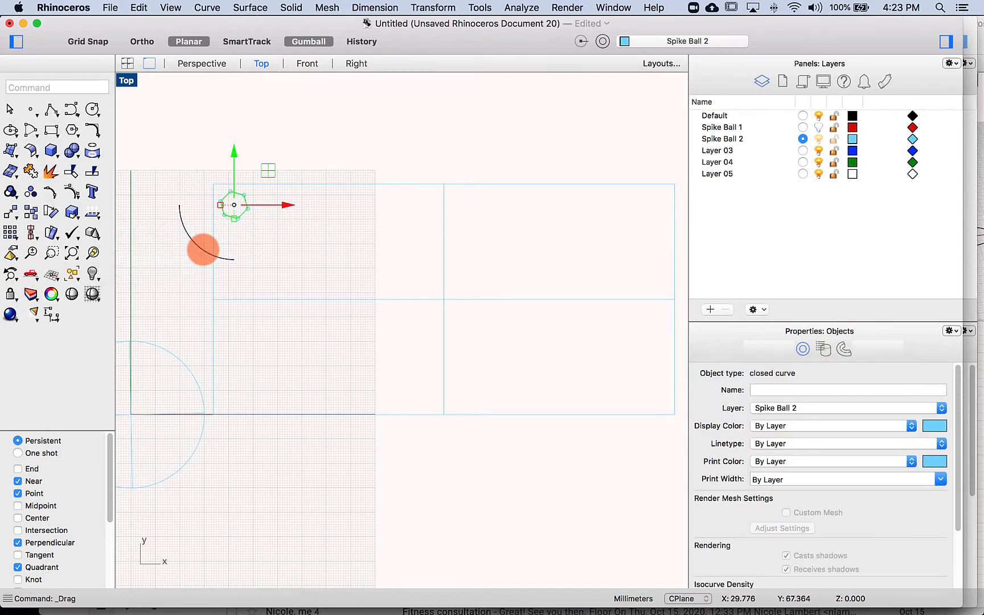
pyautogui.click(203, 251)
pyautogui.press('Return')
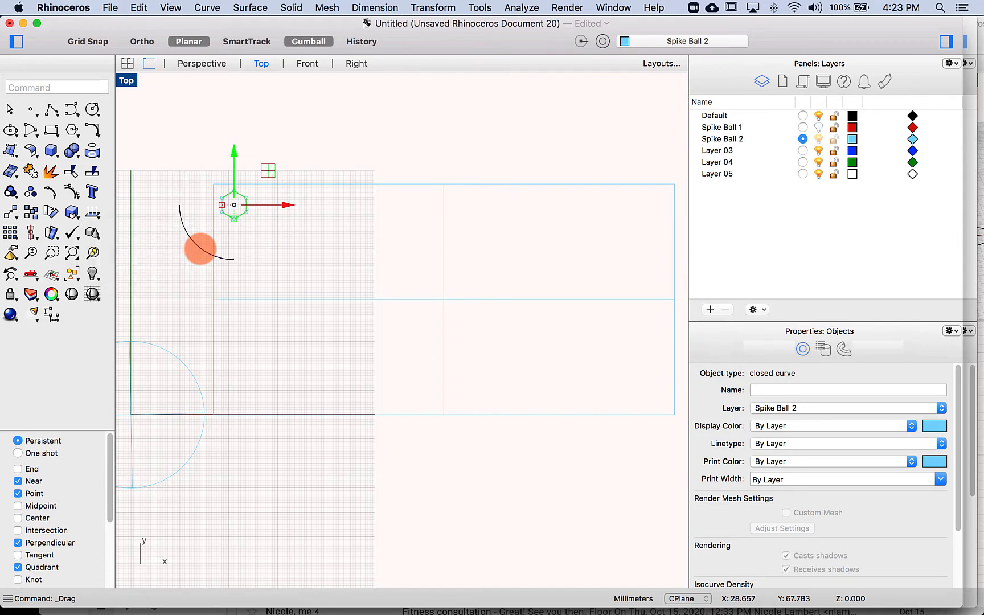
pyautogui.click(328, 261)
# Move the hexagon so its left side lies on the flat surface's left edge and its top corner touches the upper edge
pyautogui.scroll(3, 317, 230)
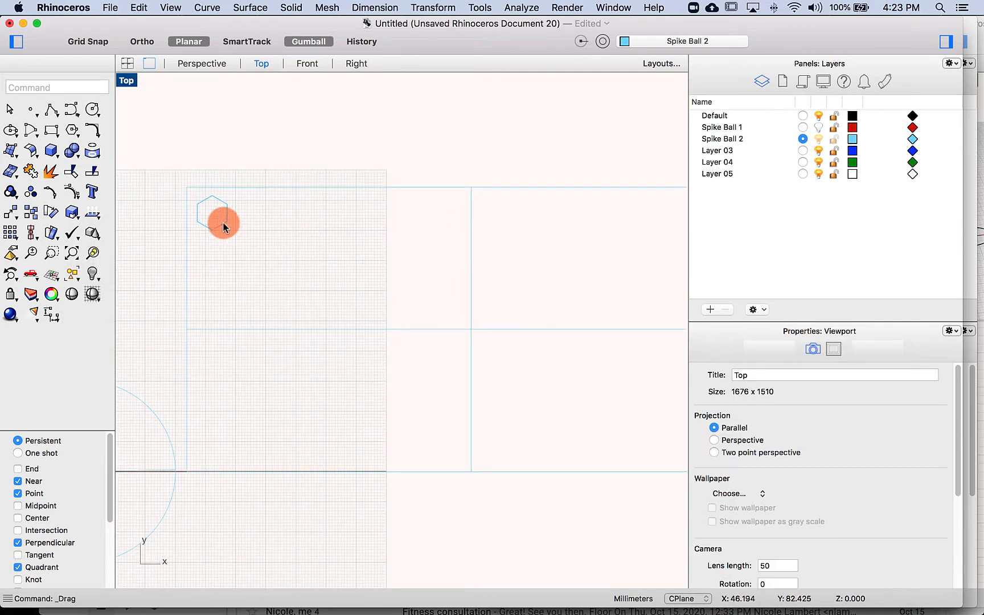
pyautogui.click(224, 226)
pyautogui.scroll(3, 174, 221)
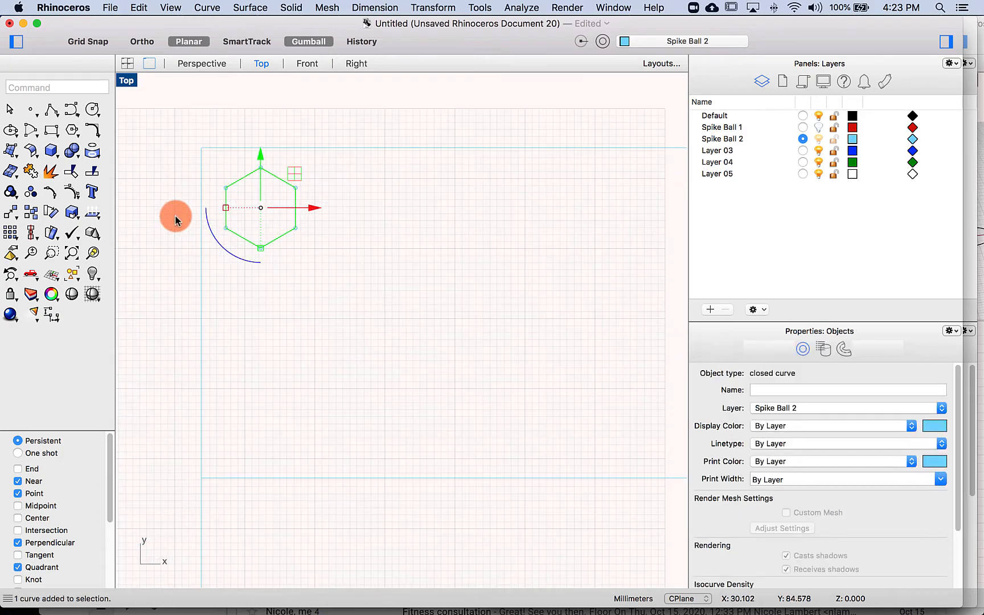
pyautogui.write('m')
pyautogui.press('Return')
pyautogui.click(227, 210)
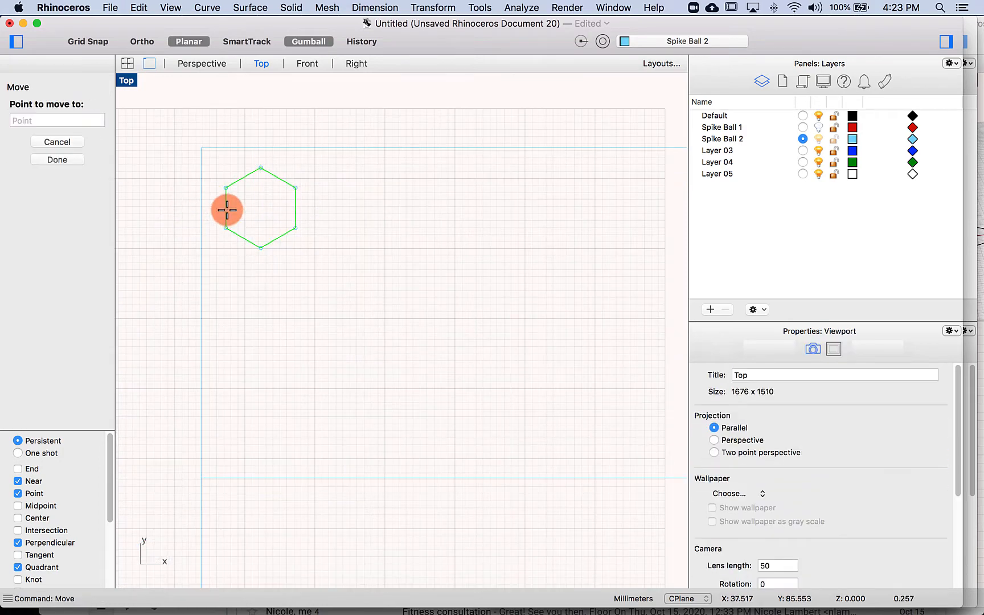
pyautogui.click(203, 208)
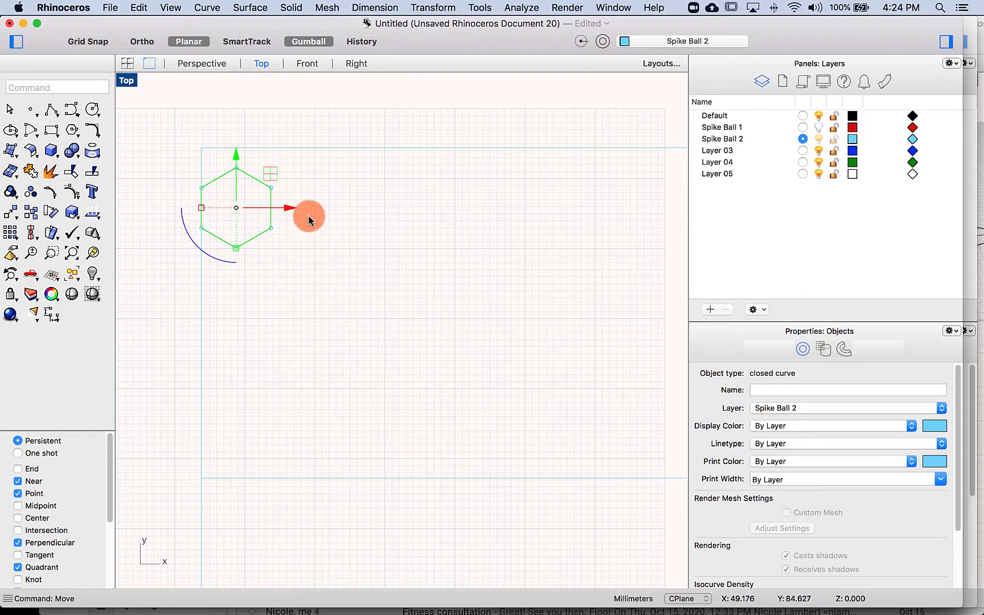
pyautogui.press('Return')
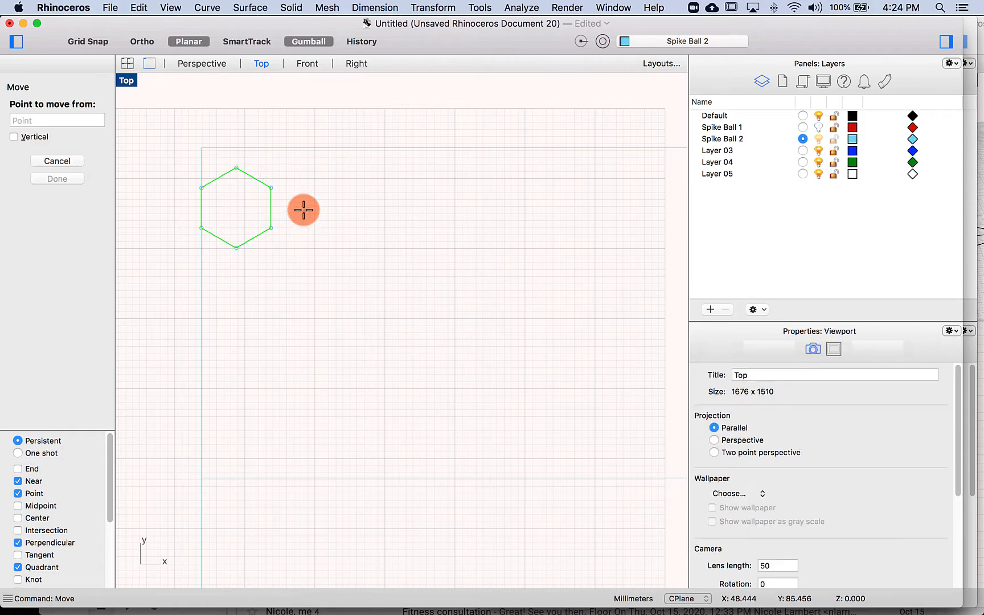
pyautogui.click(237, 168)
pyautogui.click(238, 149)
pyautogui.click(361, 231)
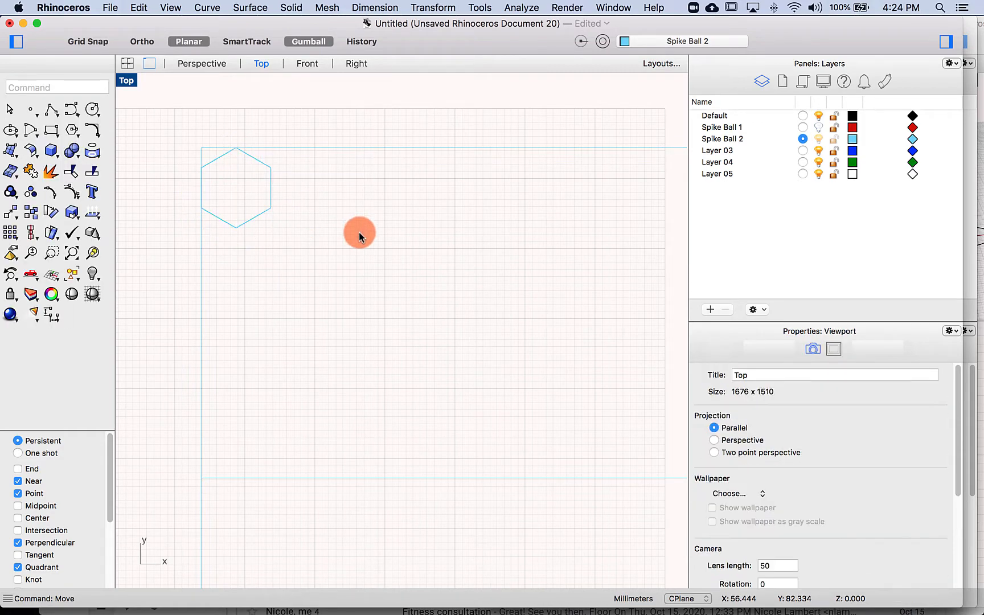
# Set up a linear array of the hexagon with 20 items
pyautogui.scroll(-4, 361, 232)
pyautogui.moveTo(361, 234); pyautogui.dragTo(261, 213, button='right')
pyautogui.scroll(-3, 239, 210)
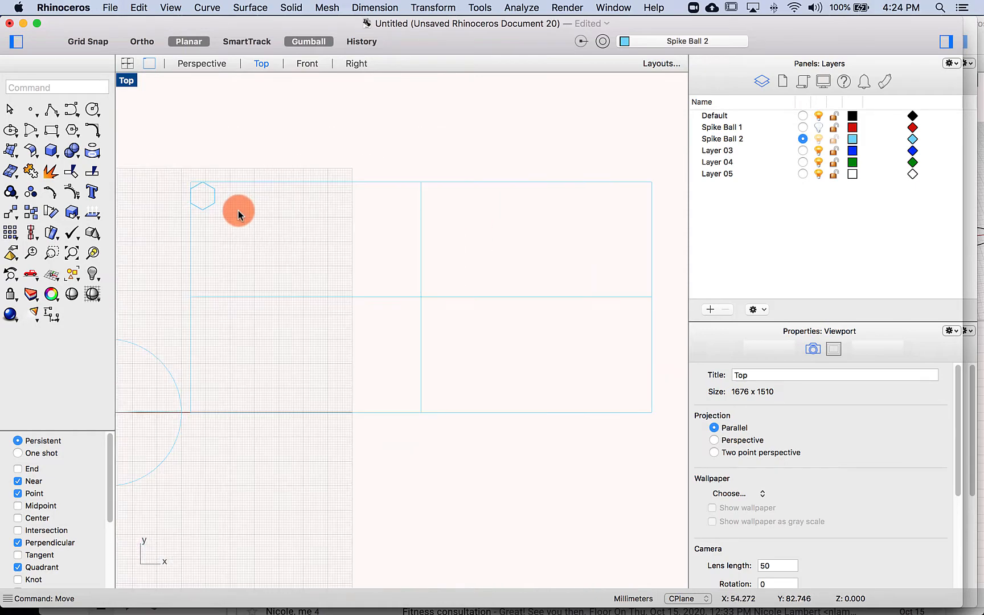
pyautogui.click(212, 205)
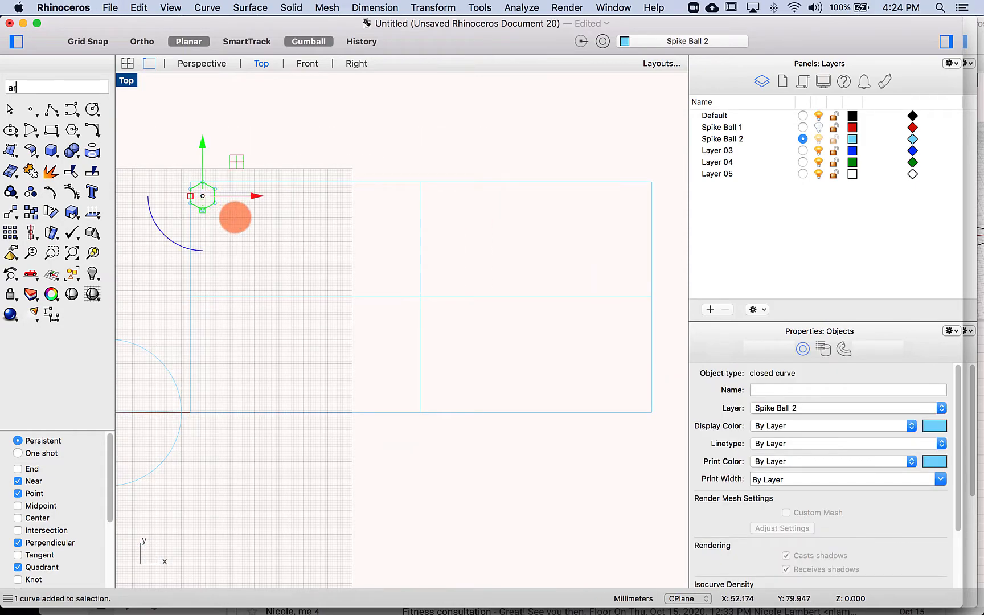
pyautogui.write('arra')
pyautogui.press('Down')
pyautogui.press('Down')
pyautogui.press('Down')
pyautogui.press('Down')
pyautogui.press('Down')
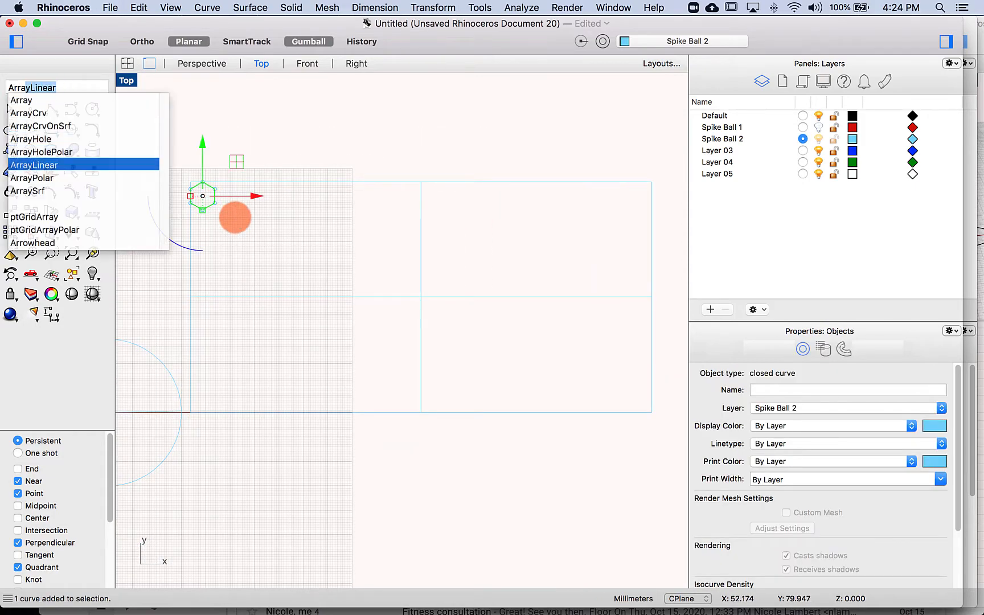
pyautogui.press('Return')
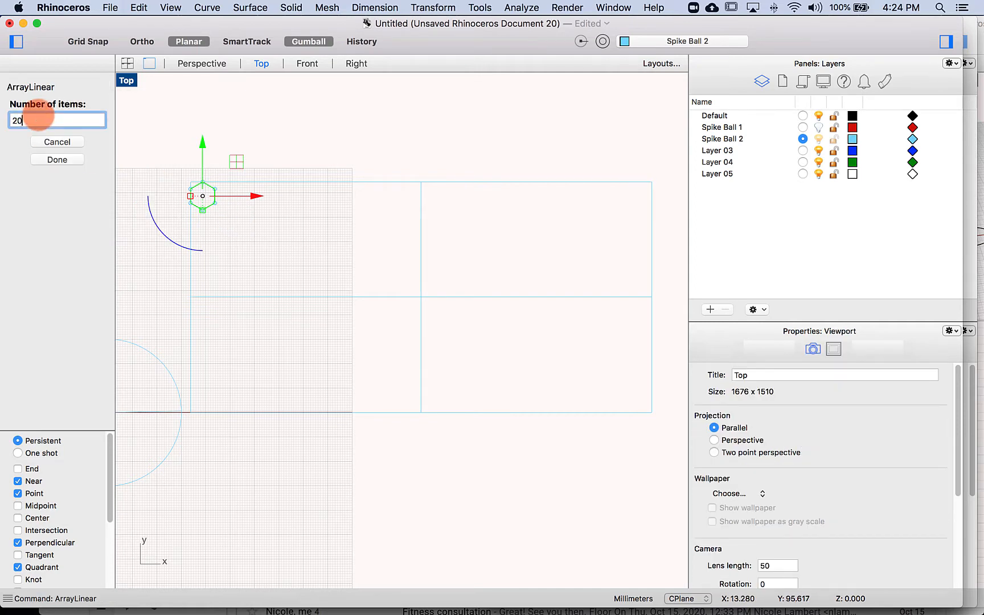
pyautogui.write('20')
pyautogui.press('Return')
# Enable Midpoint snapping and space the array from the midpoint of the hexagon's left side to the midpoint of its right side
pyautogui.scroll(2, 163, 201)
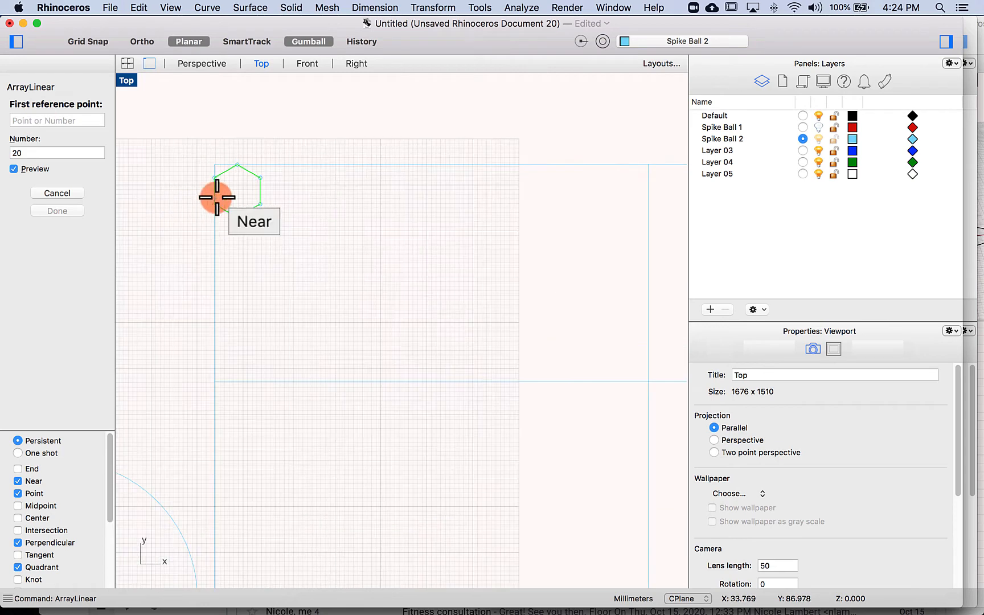
pyautogui.click(41, 505)
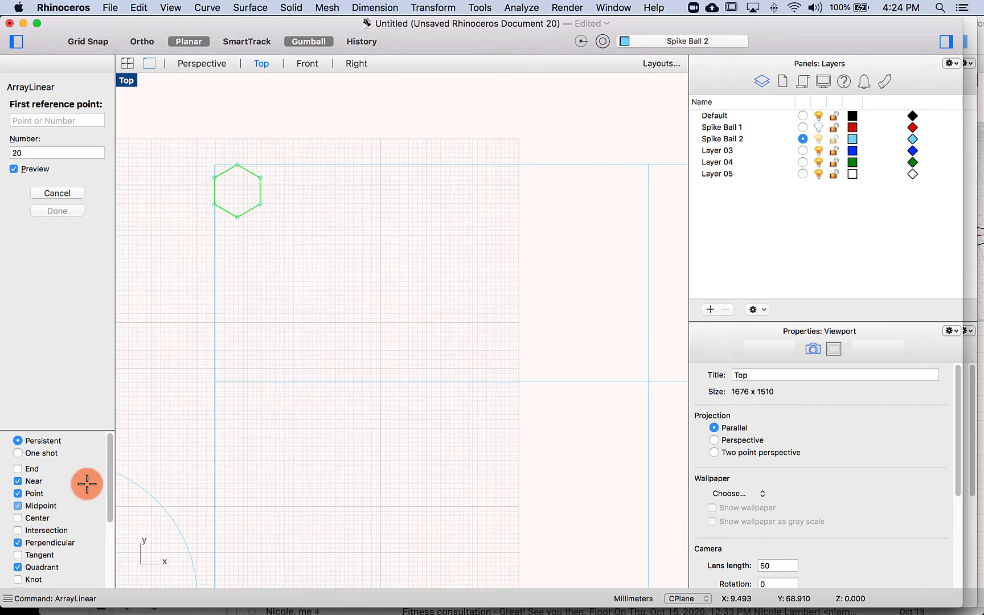
pyautogui.click(216, 193)
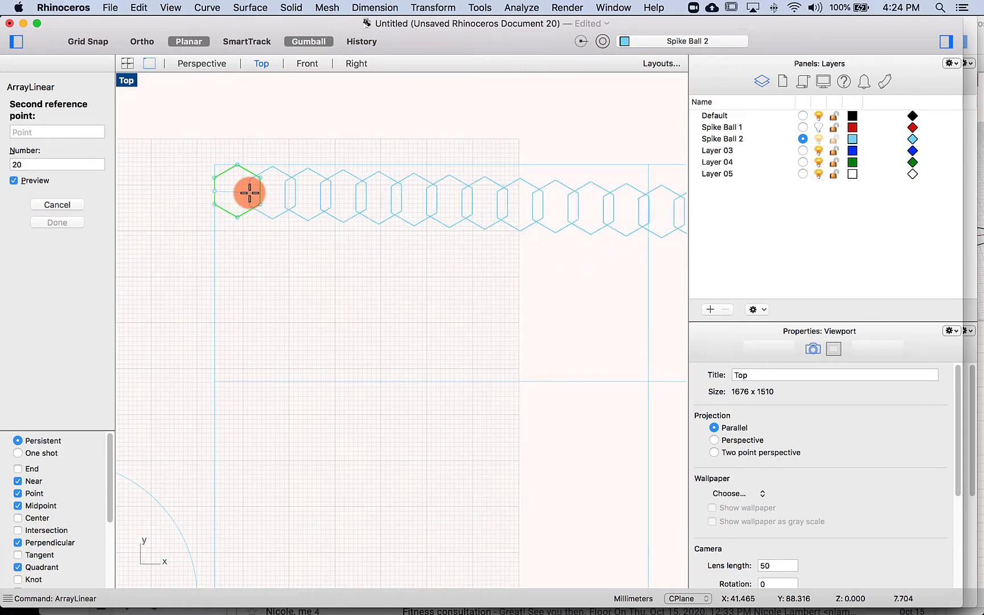
pyautogui.click(260, 193)
# Delete the last hexagon of the row, beyond the flat surface's right edge
pyautogui.moveTo(459, 284); pyautogui.dragTo(268, 288, button='right')
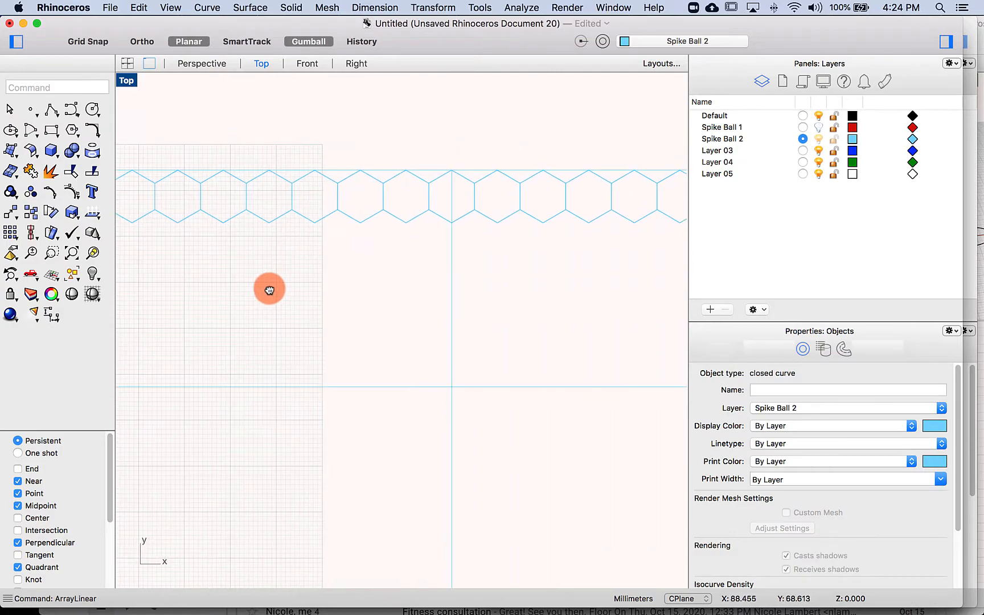
pyautogui.scroll(-5, 268, 287)
pyautogui.click(502, 263)
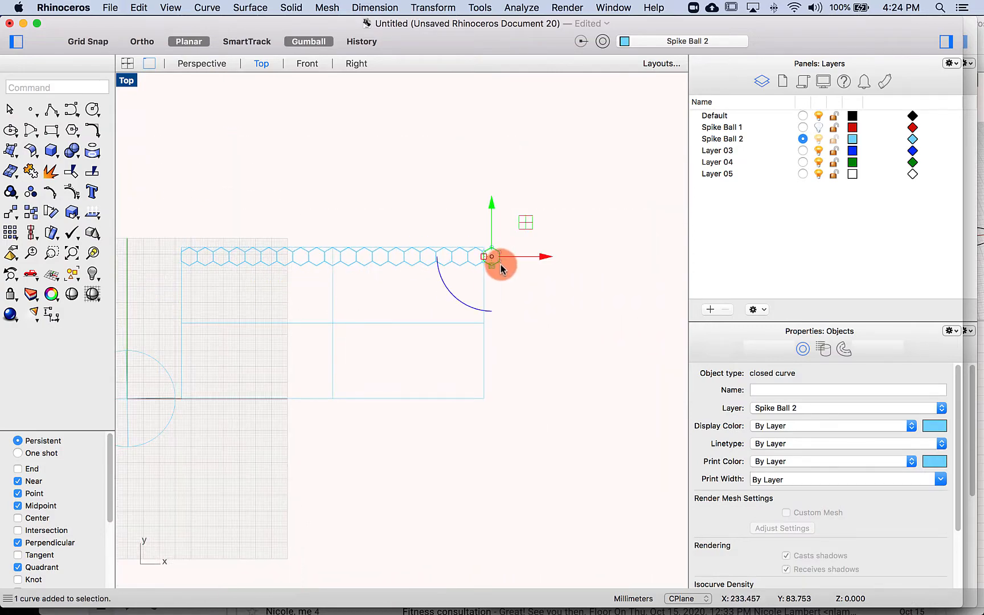
pyautogui.press('Delete')
# Copy the hexagon row without the flat surface, nesting the first hexagon's top corner into the notch beneath the first two hexagons
pyautogui.moveTo(385, 293); pyautogui.dragTo(413, 279, button='right')
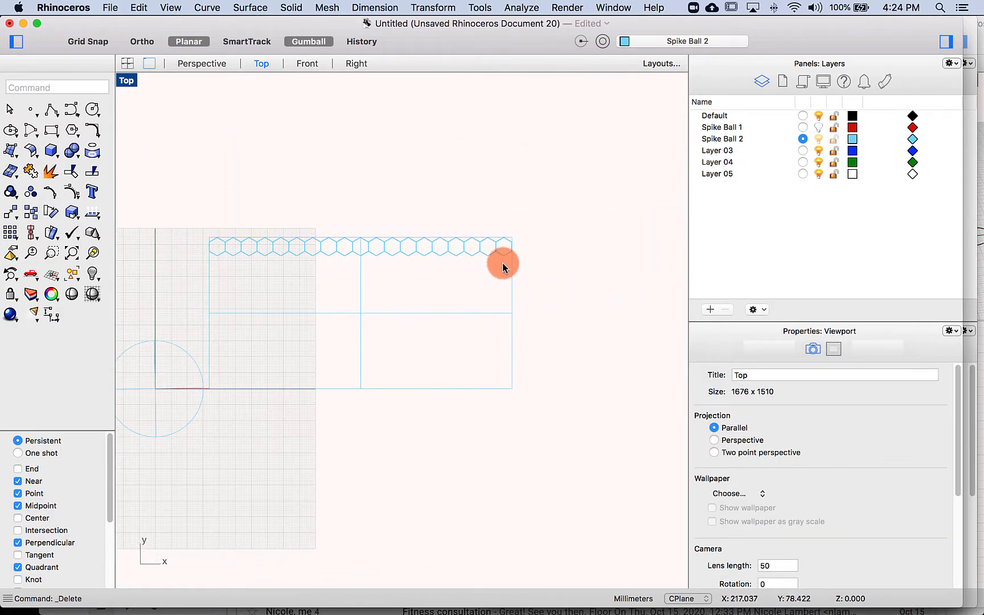
pyautogui.moveTo(501, 264); pyautogui.dragTo(220, 266)
pyautogui.keyDown('super'); pyautogui.click(404, 387); pyautogui.keyUp('super')
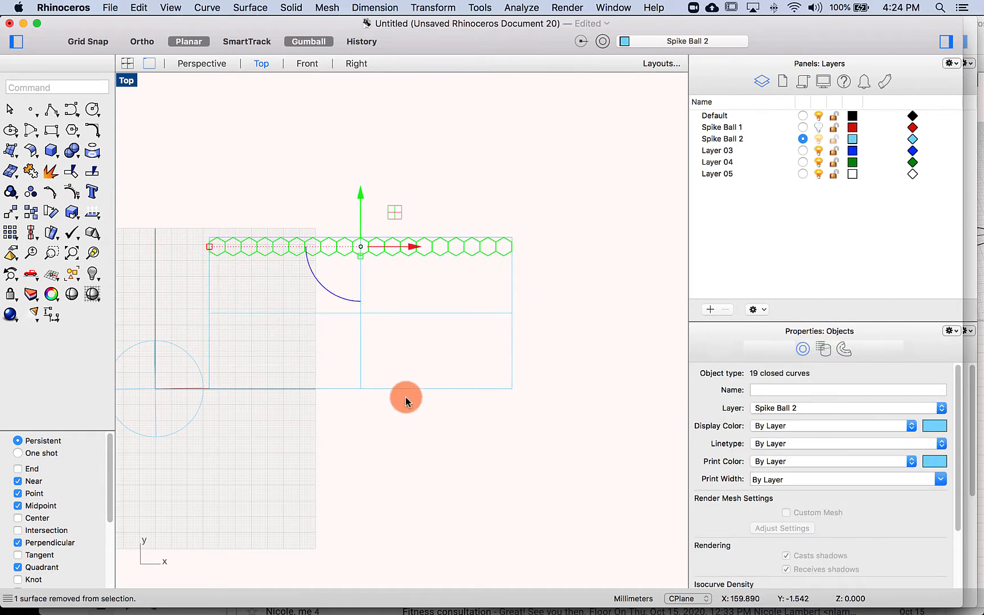
pyautogui.hscroll(-2, 411, 421)
pyautogui.write('copy')
pyautogui.press('Return')
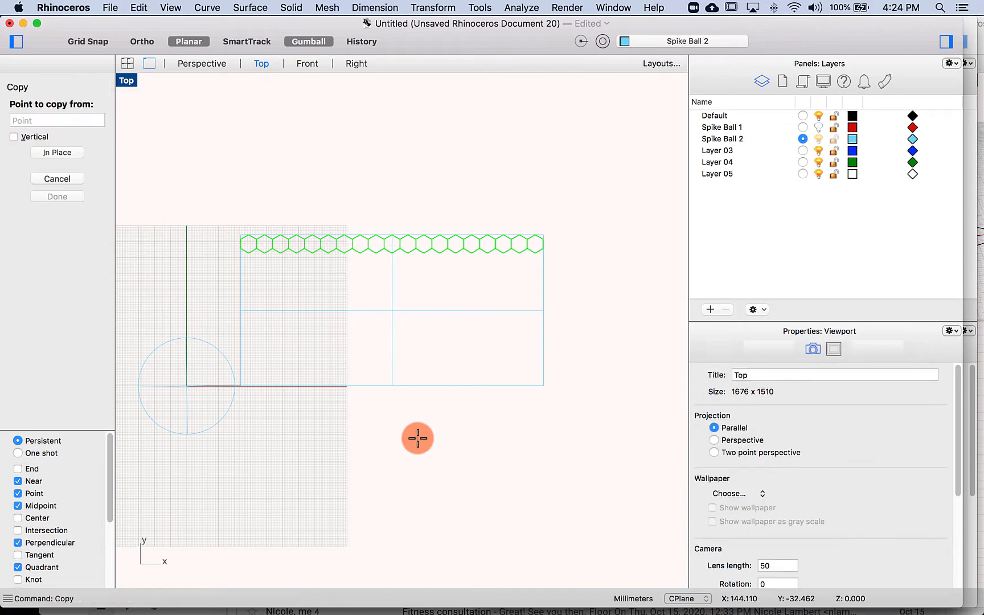
pyautogui.scroll(3, 244, 270)
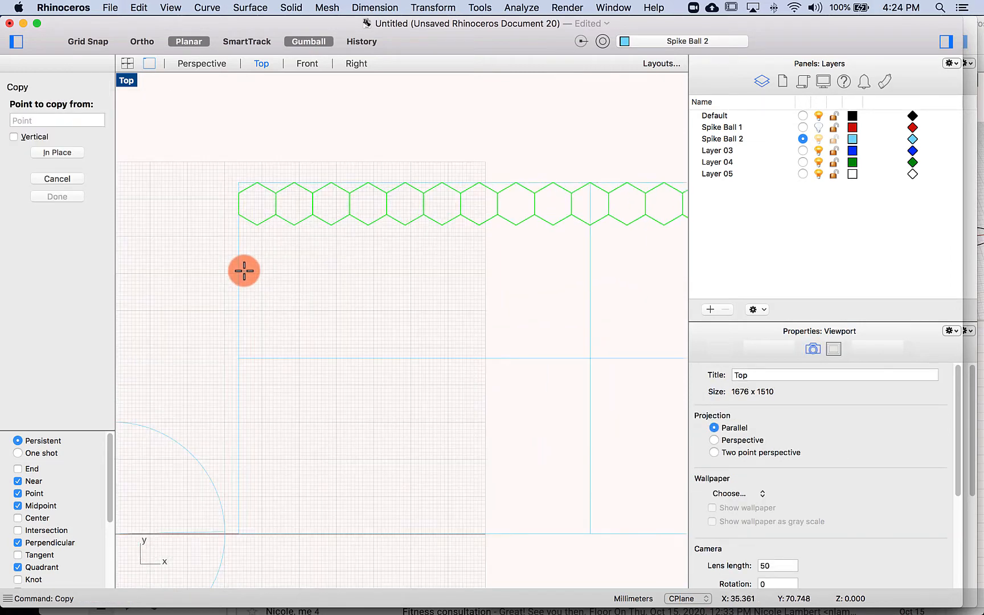
pyautogui.click(257, 183)
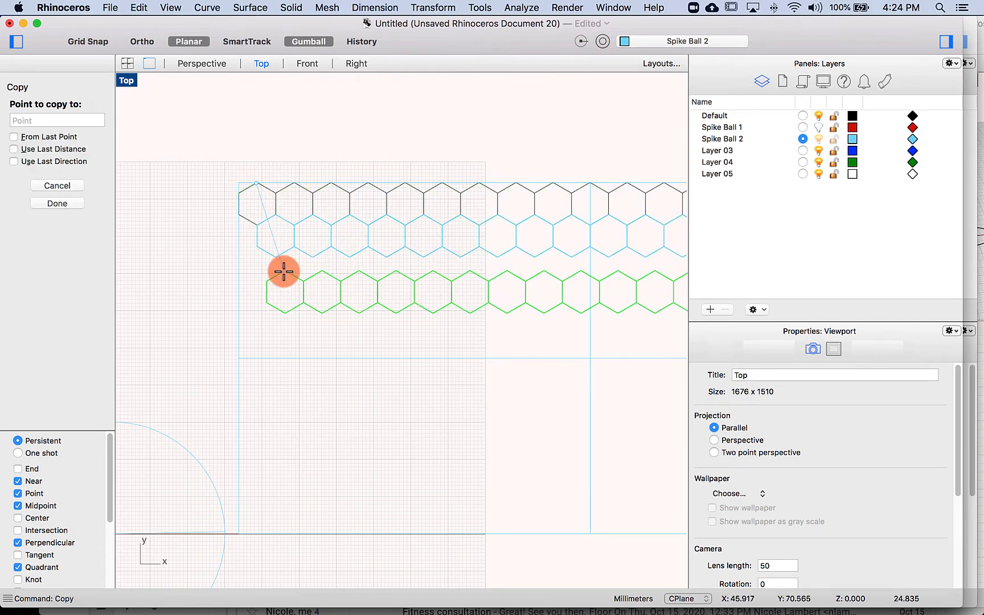
pyautogui.press('Escape')
pyautogui.press('Escape')
# Split the second row's last hexagon, using the flat surface as the cutting object
pyautogui.scroll(-5, 291, 273)
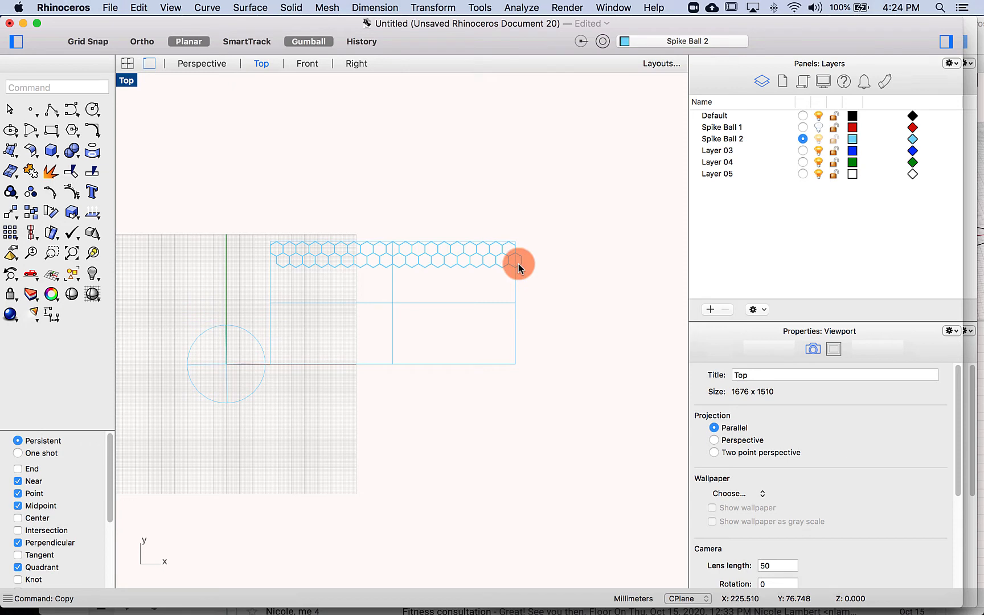
pyautogui.scroll(5, 531, 280)
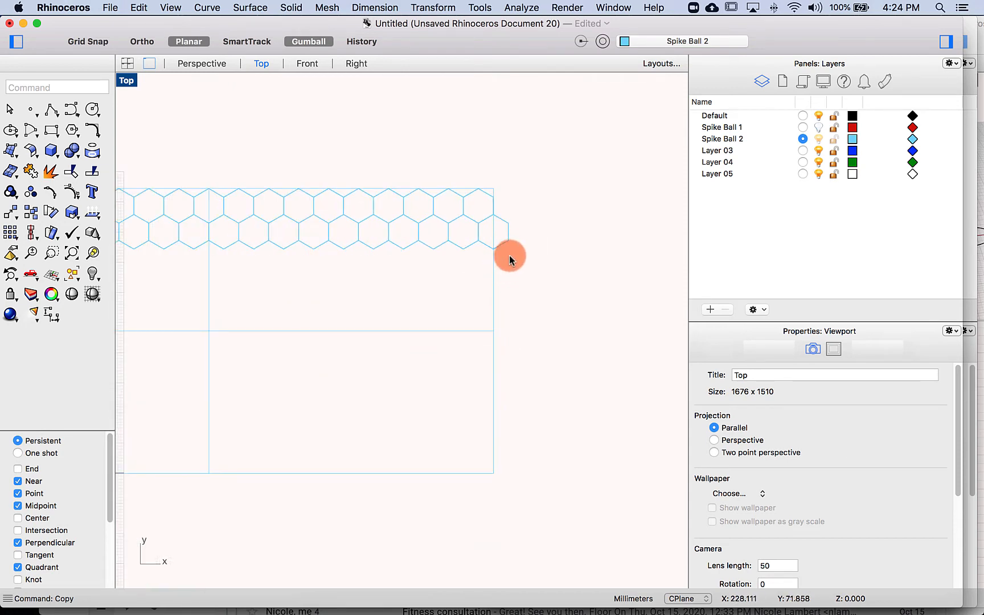
pyautogui.click(505, 244)
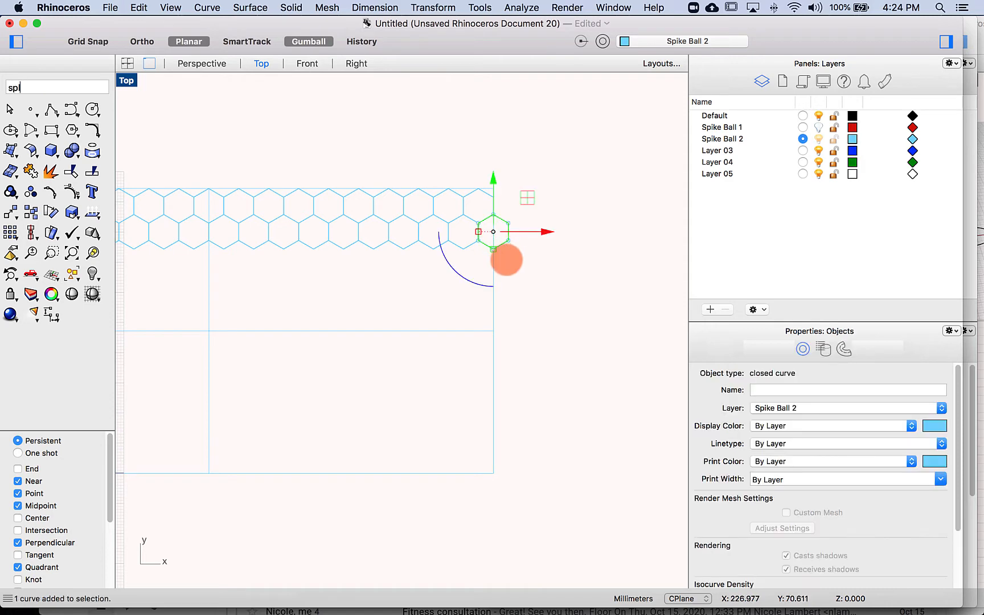
pyautogui.press('Return')
pyautogui.click(493, 275)
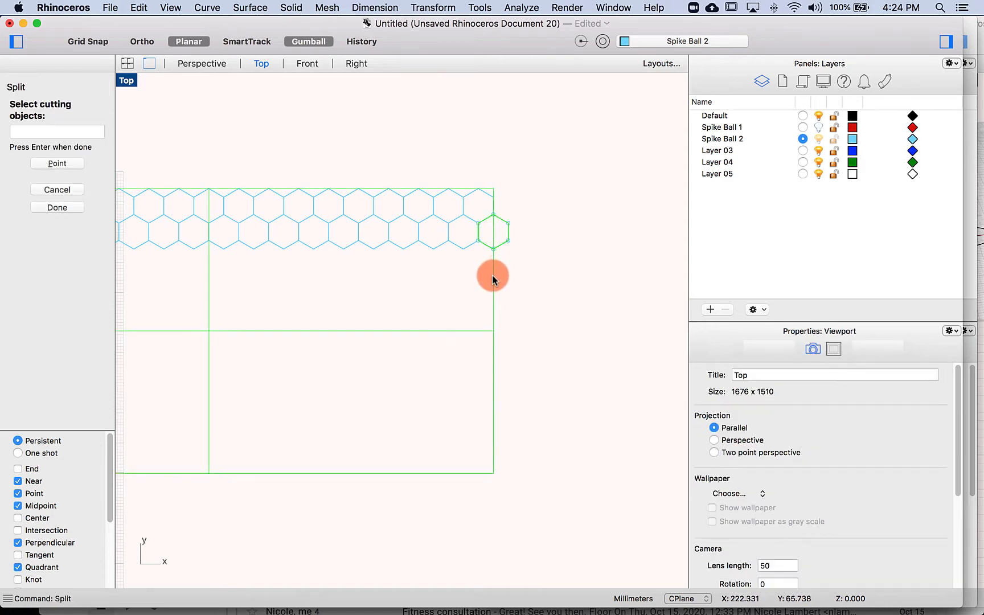
pyautogui.click(56, 195)
pyautogui.click(506, 173)
# Move the cut-off outer half hexagon to the surface's left edge, joining its side midpoint to the start of the second row
pyautogui.click(508, 222)
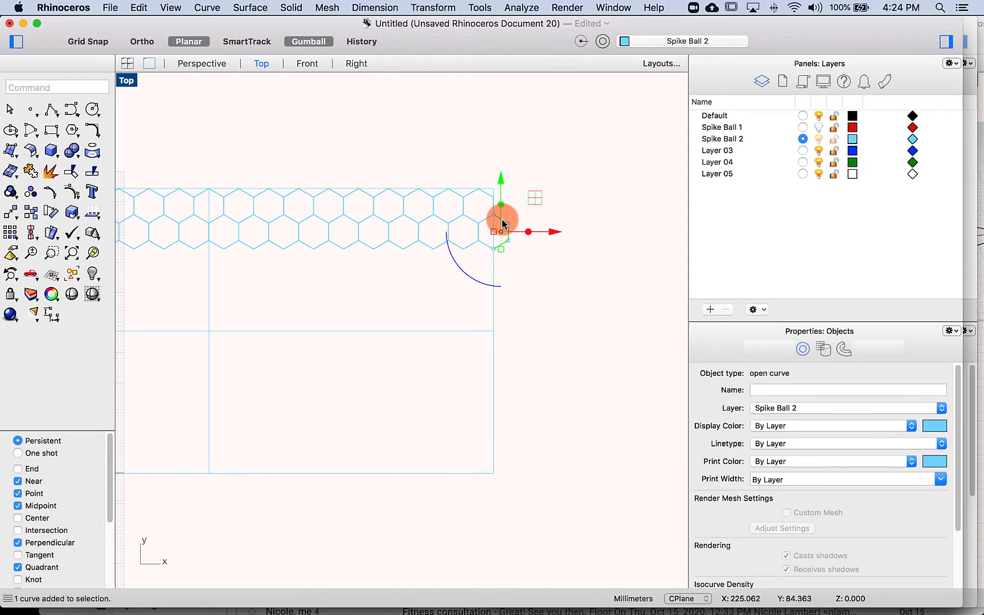
pyautogui.moveTo(527, 202); pyautogui.dragTo(685, 182, button='right')
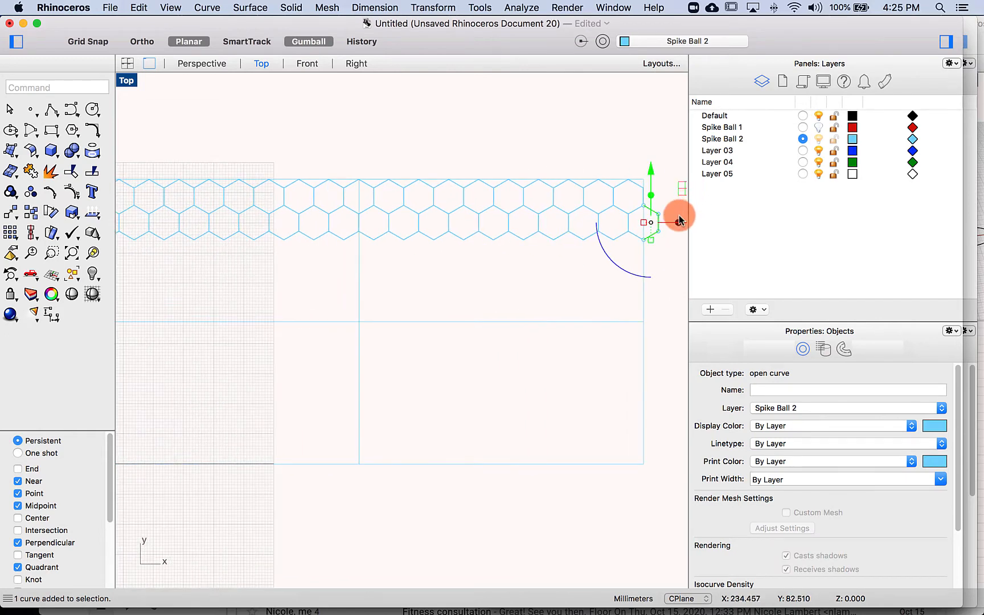
pyautogui.write('mo')
pyautogui.press('Return')
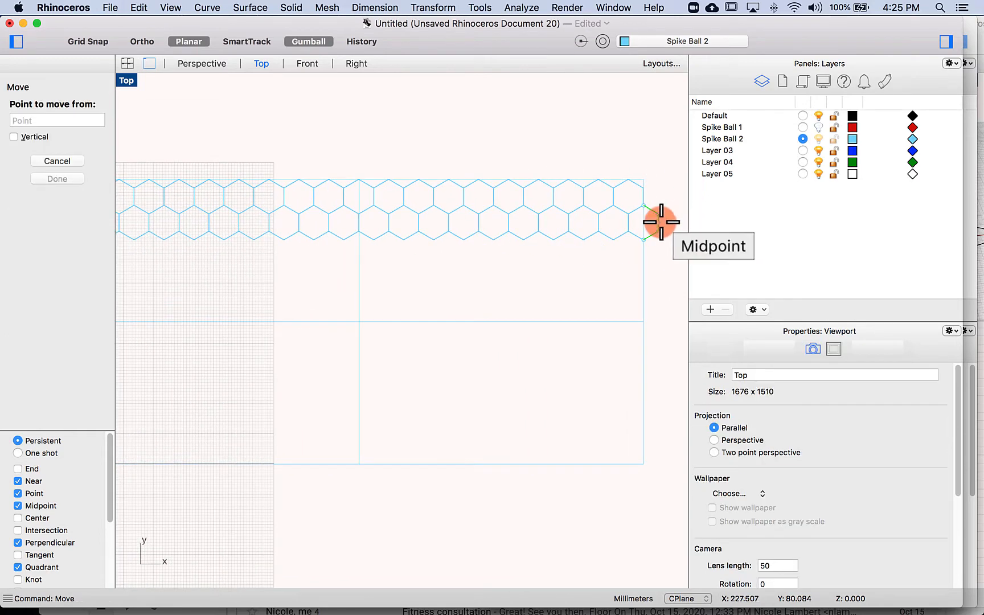
pyautogui.click(659, 219)
pyautogui.moveTo(149, 292); pyautogui.dragTo(424, 274, button='right')
pyautogui.click(411, 220)
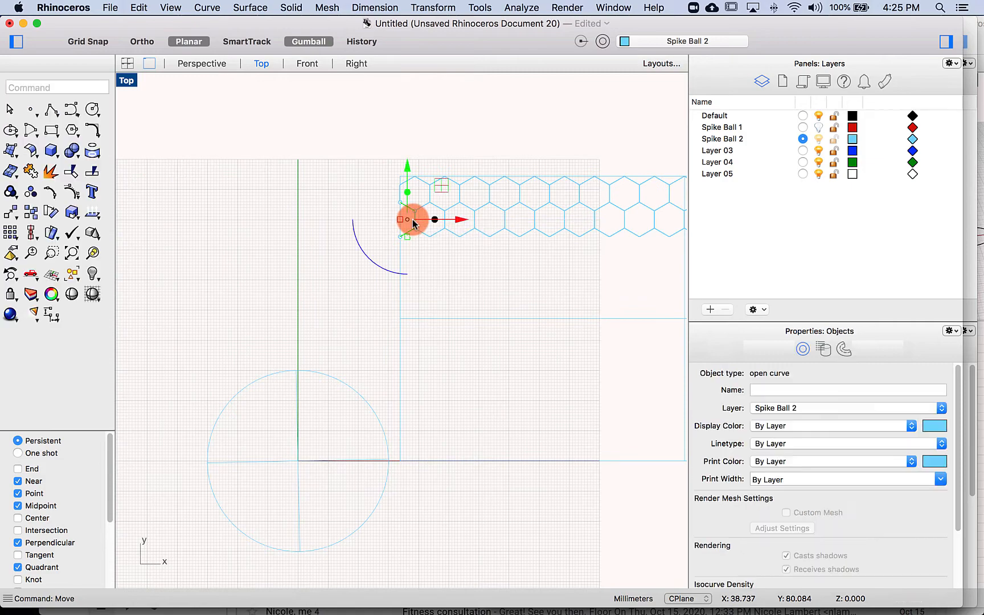
pyautogui.press('Return')
pyautogui.press('Escape')
pyautogui.press('Escape')
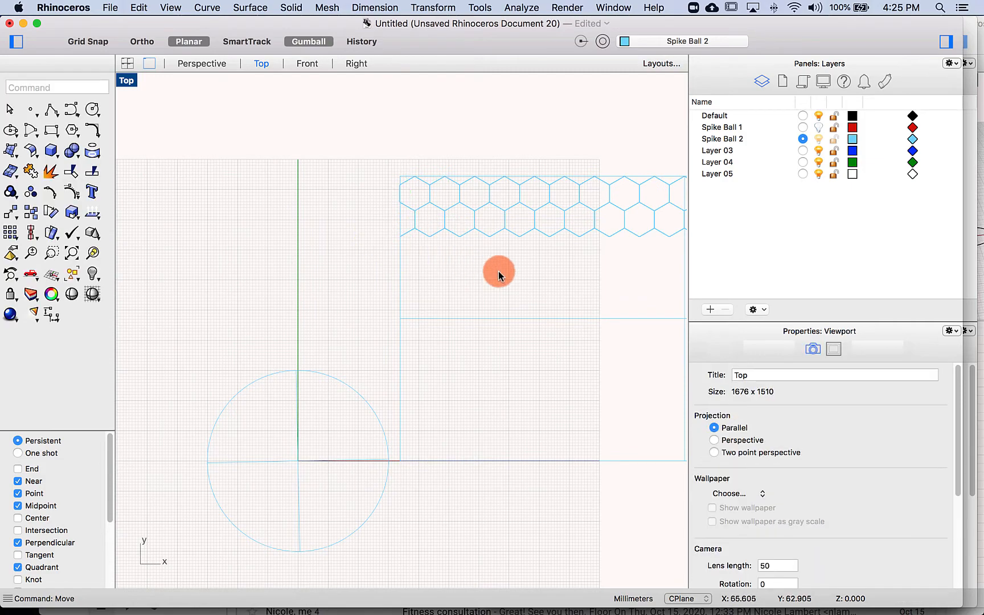
# Set up a linear array of both hexagon rows, including the half hexagons, with 5 items
pyautogui.moveTo(537, 275); pyautogui.dragTo(341, 275, button='right')
pyautogui.scroll(-2, 340, 276)
pyautogui.moveTo(616, 256); pyautogui.dragTo(375, 171)
pyautogui.press('super+z')
pyautogui.moveTo(236, 169); pyautogui.dragTo(626, 284)
pyautogui.write('Array')
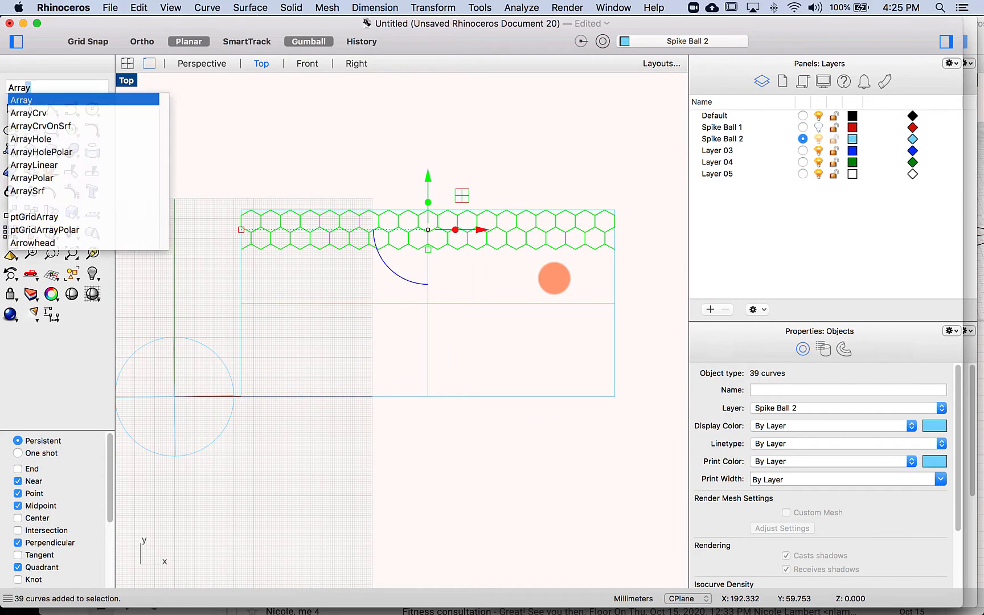
pyautogui.press('Down')
pyautogui.press('Down')
pyautogui.press('Down')
pyautogui.press('Down')
pyautogui.press('Down')
pyautogui.press('Down')
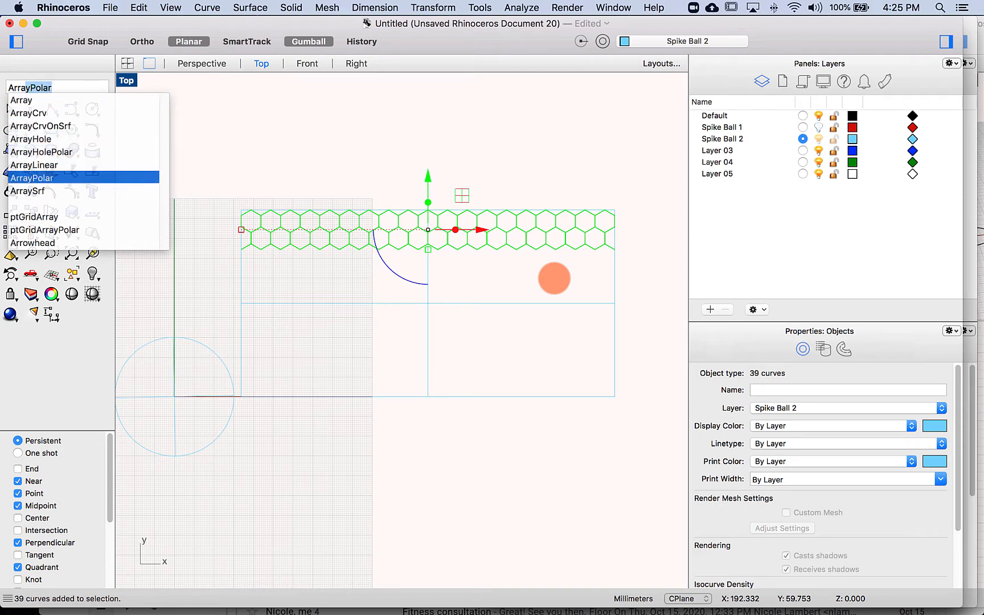
pyautogui.press('Up')
pyautogui.press('Return')
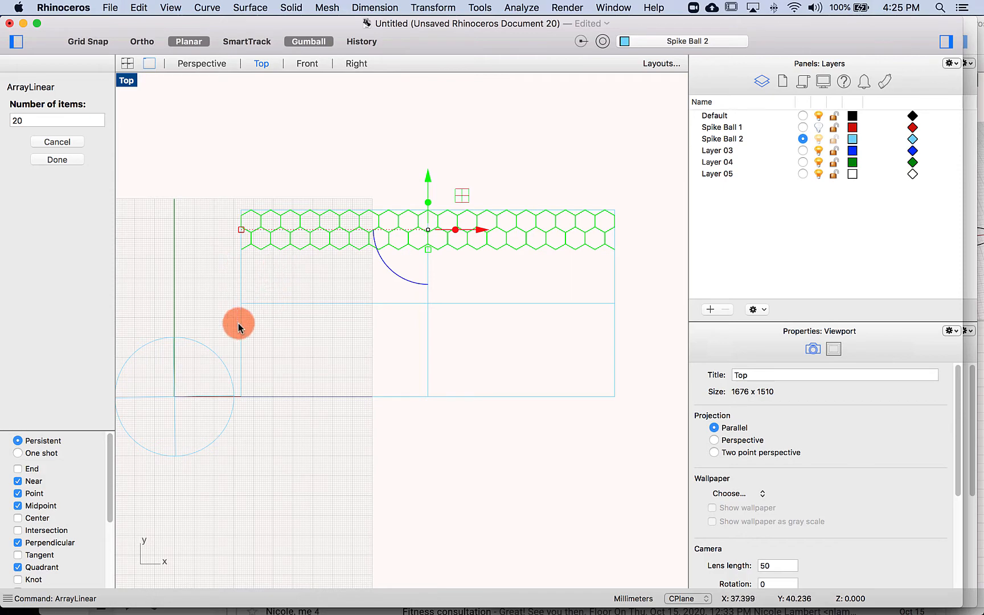
pyautogui.moveTo(43, 118); pyautogui.dragTo(2, 115)
pyautogui.write('5')
pyautogui.press('Return')
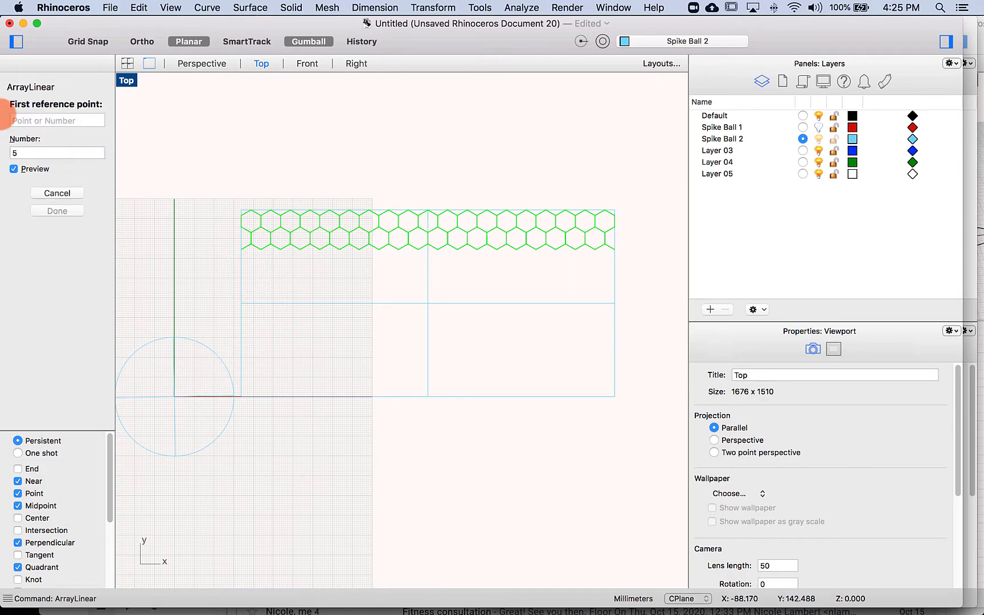
# Enable Intersection snapping and space the array downward along the surface's vertical centre line, from its upper end to the notch beneath the second row
pyautogui.click(429, 210)
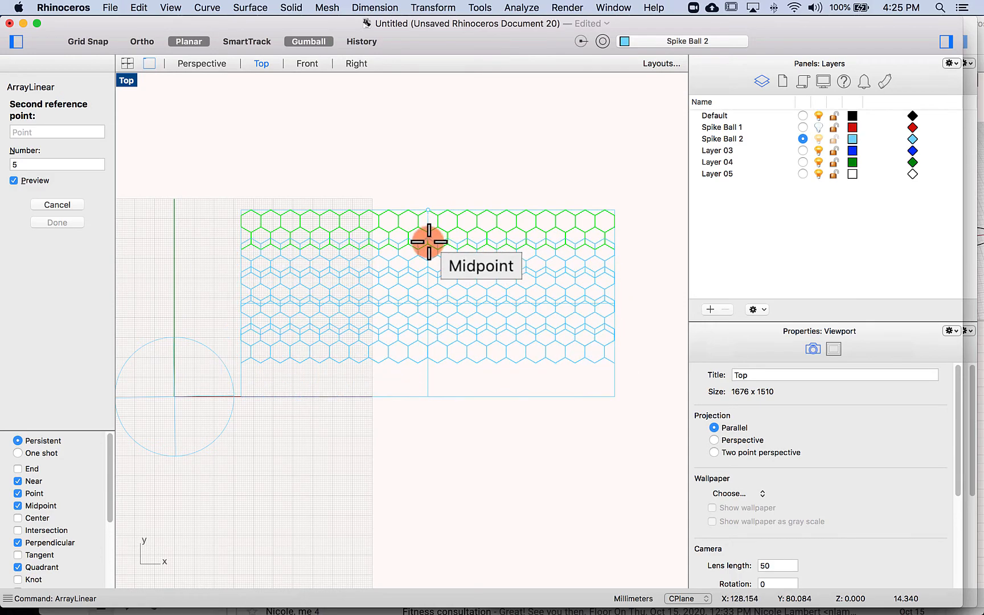
pyautogui.scroll(3, 430, 244)
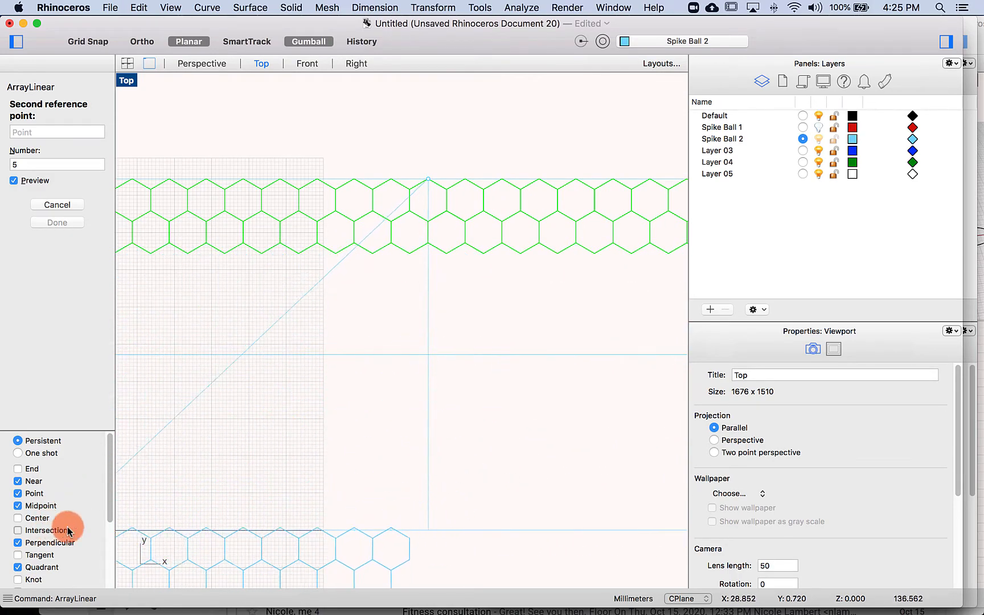
pyautogui.click(43, 530)
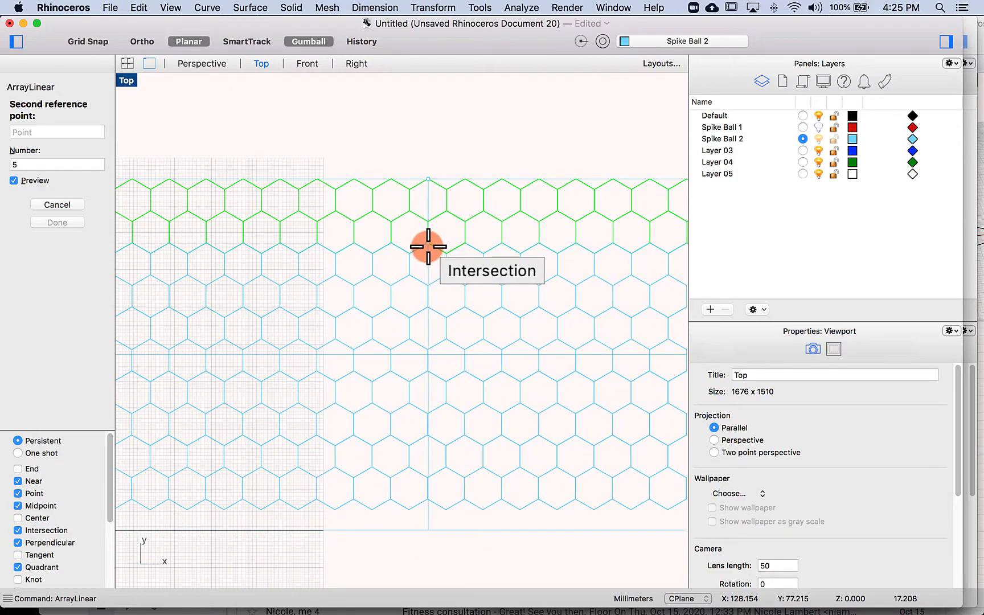
pyautogui.click(428, 246)
pyautogui.press('Escape')
pyautogui.scroll(-5, 533, 220)
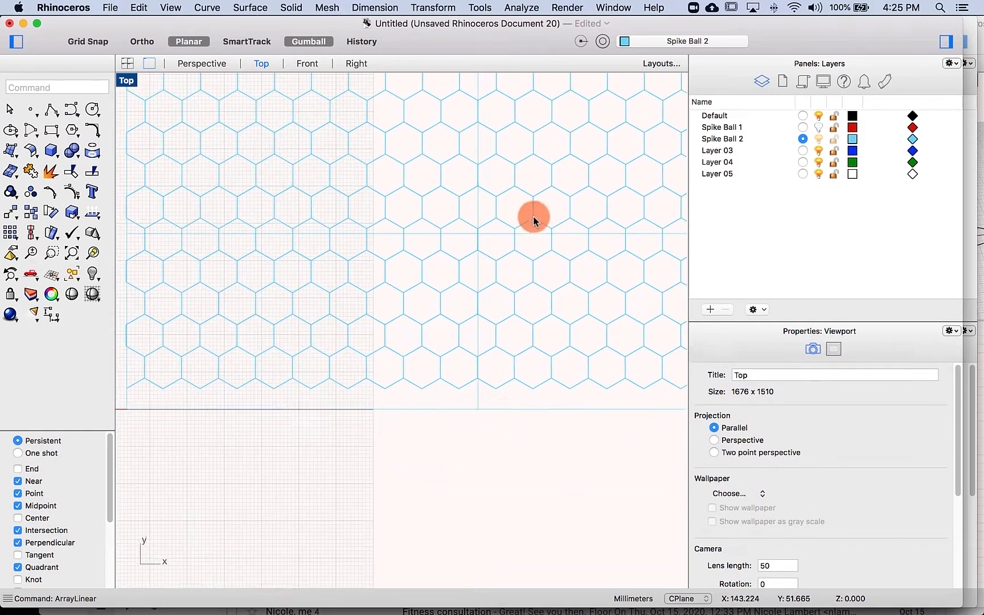
pyautogui.hscroll(-2, 533, 220)
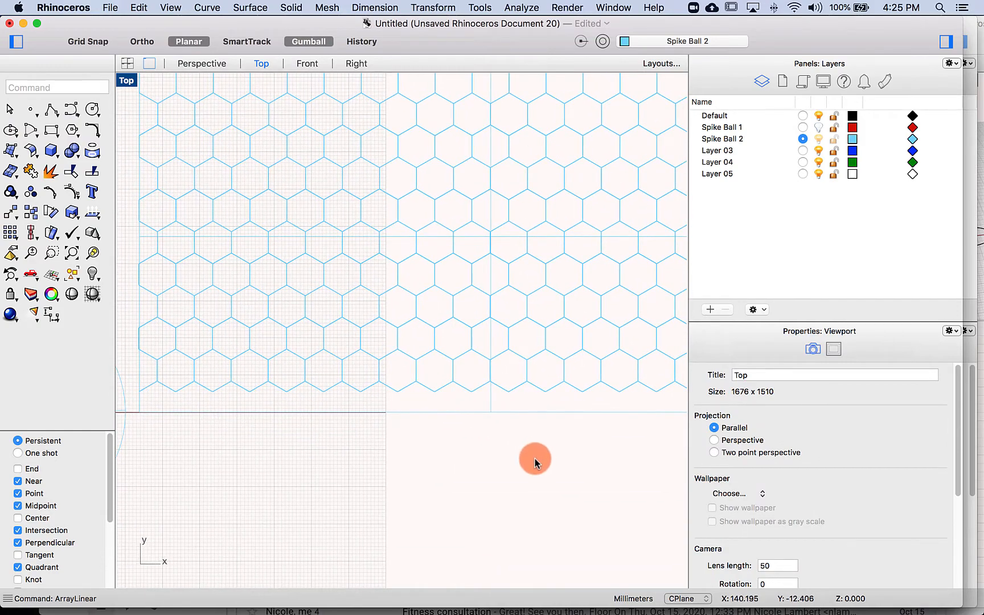
pyautogui.scroll(-5, 535, 458)
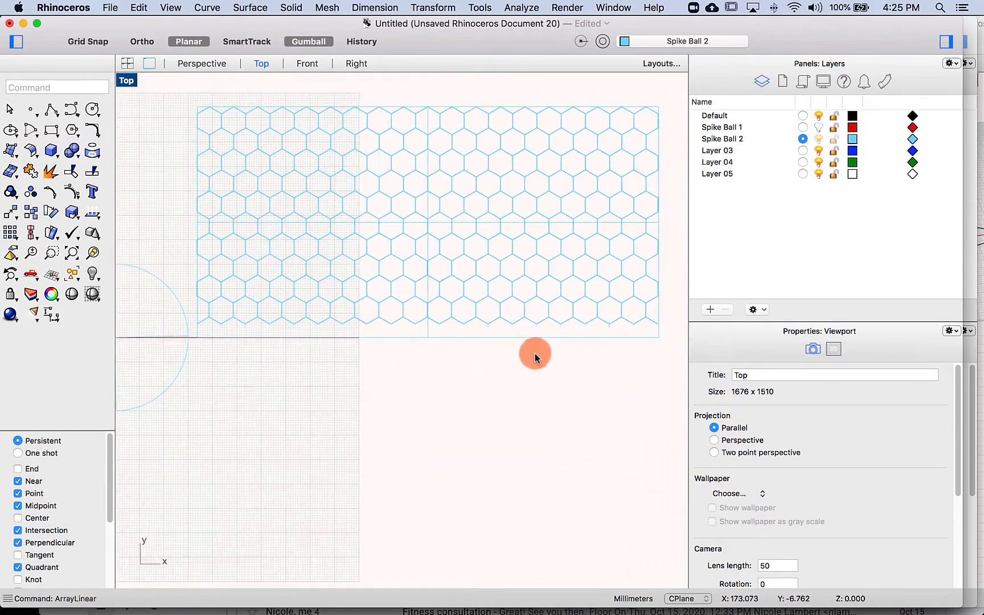
pyautogui.hscroll(1, 541, 354)
pyautogui.moveTo(639, 330); pyautogui.dragTo(202, 320)
pyautogui.keyDown('super'); pyautogui.click(216, 335); pyautogui.keyUp('super')
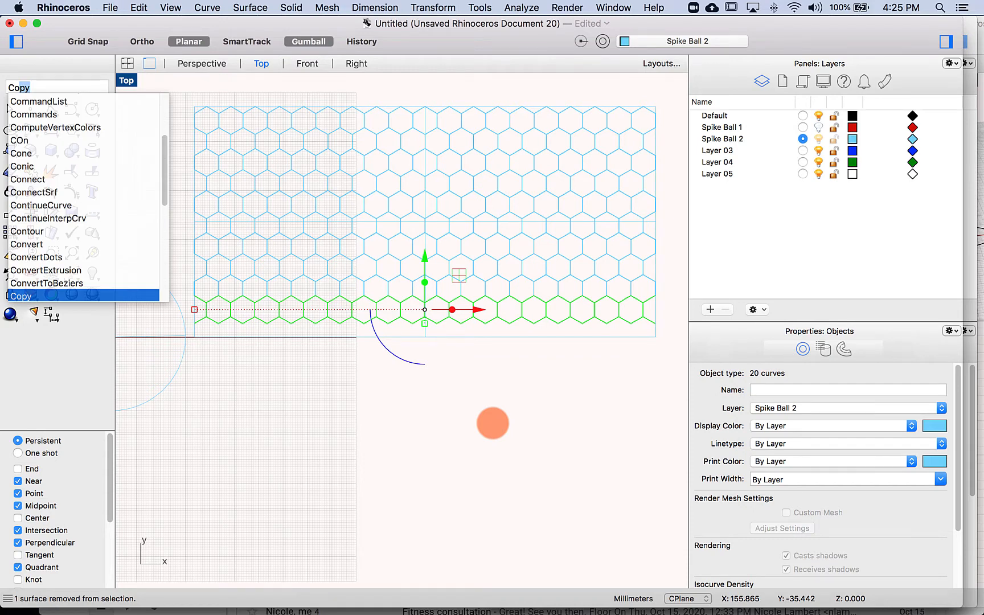
pyautogui.press('Escape')
pyautogui.press('Escape')
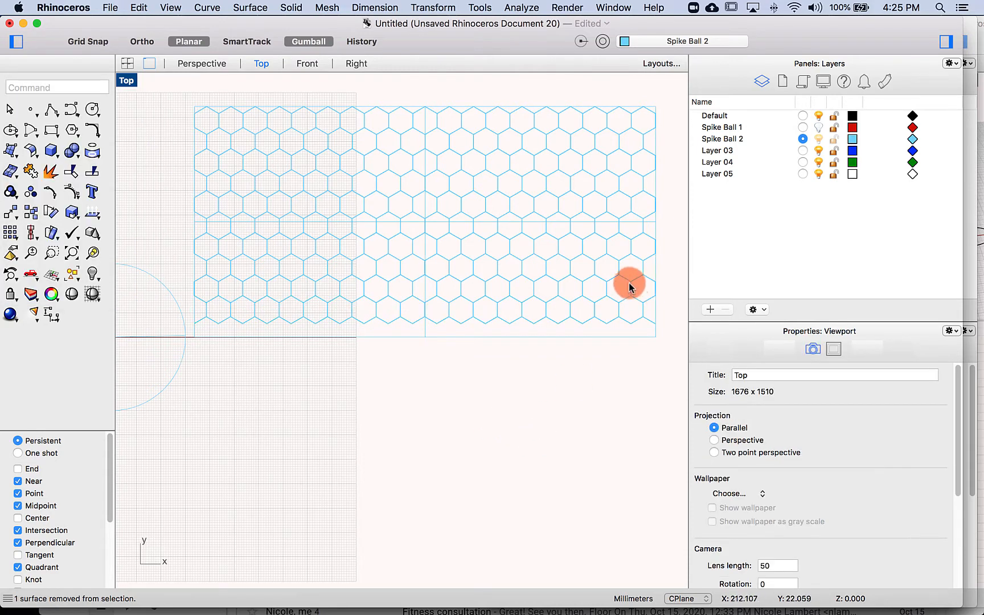
# Copy the lowest full row of hexagons downward along the surface's centre line so it nests beneath the last row
pyautogui.moveTo(637, 290); pyautogui.dragTo(205, 294)
pyautogui.keyDown('super'); pyautogui.click(220, 336); pyautogui.keyUp('super')
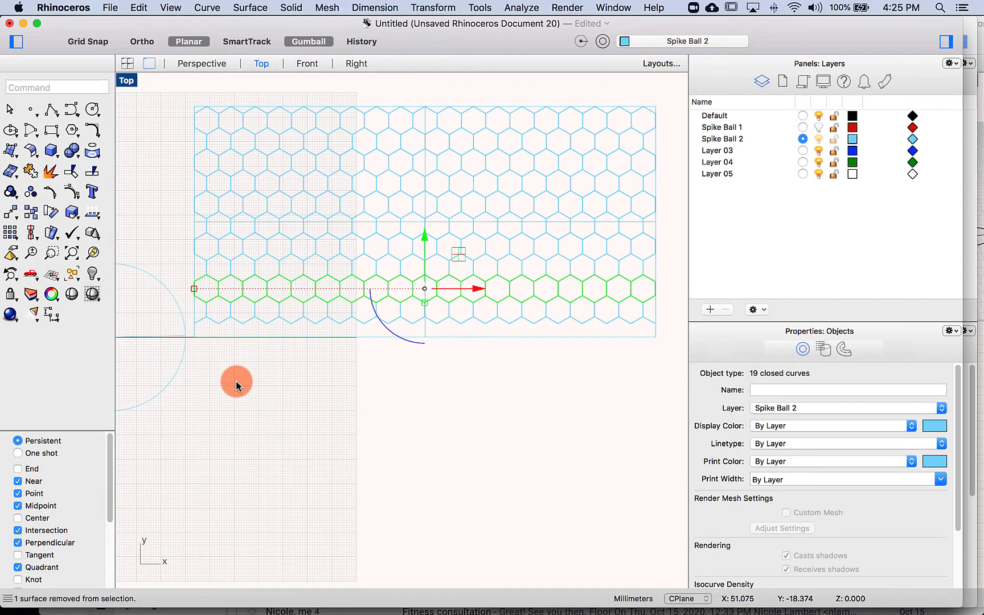
pyautogui.write('copy')
pyautogui.press('Return')
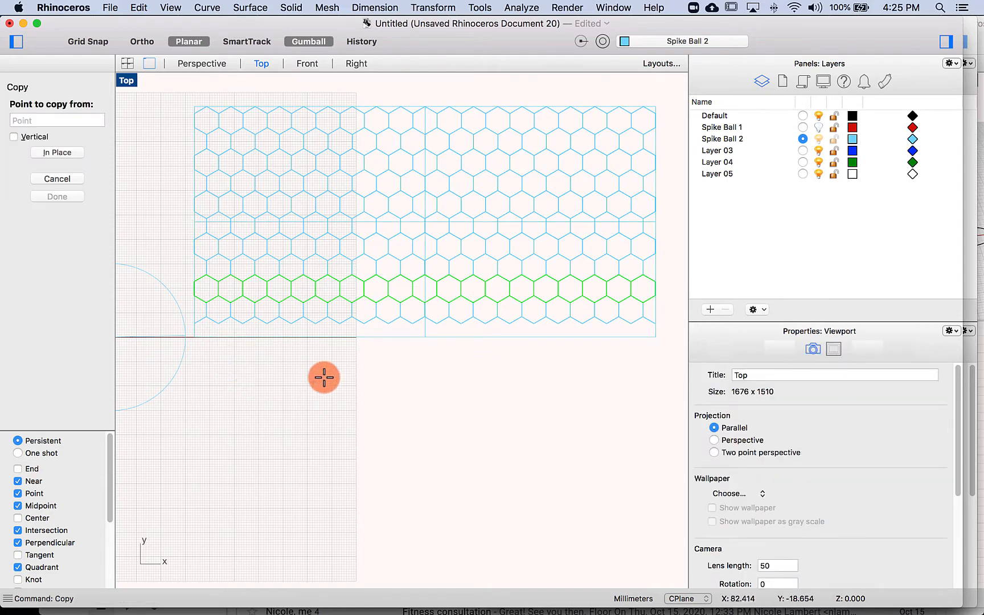
pyautogui.click(425, 277)
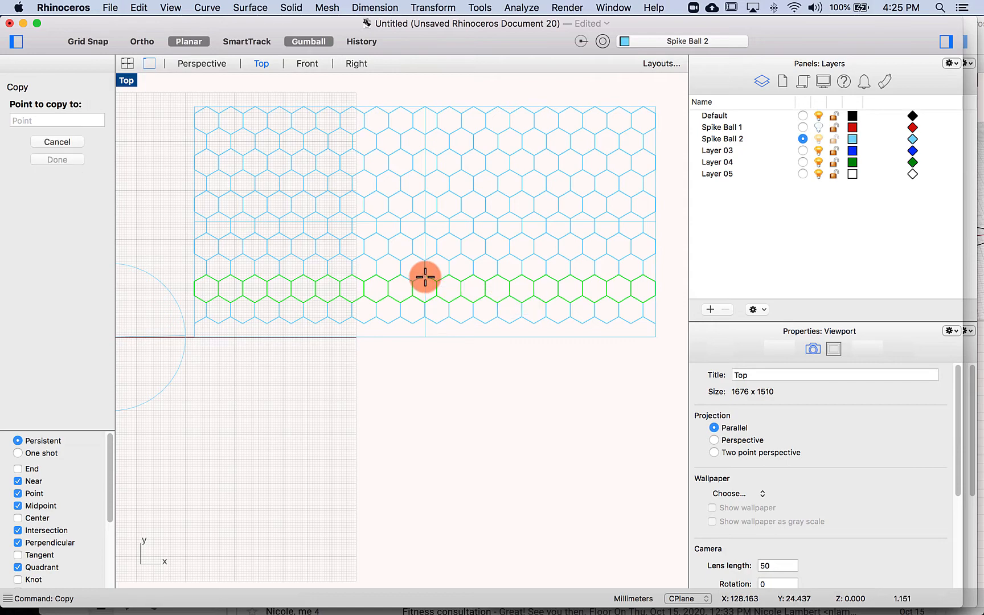
pyautogui.click(424, 318)
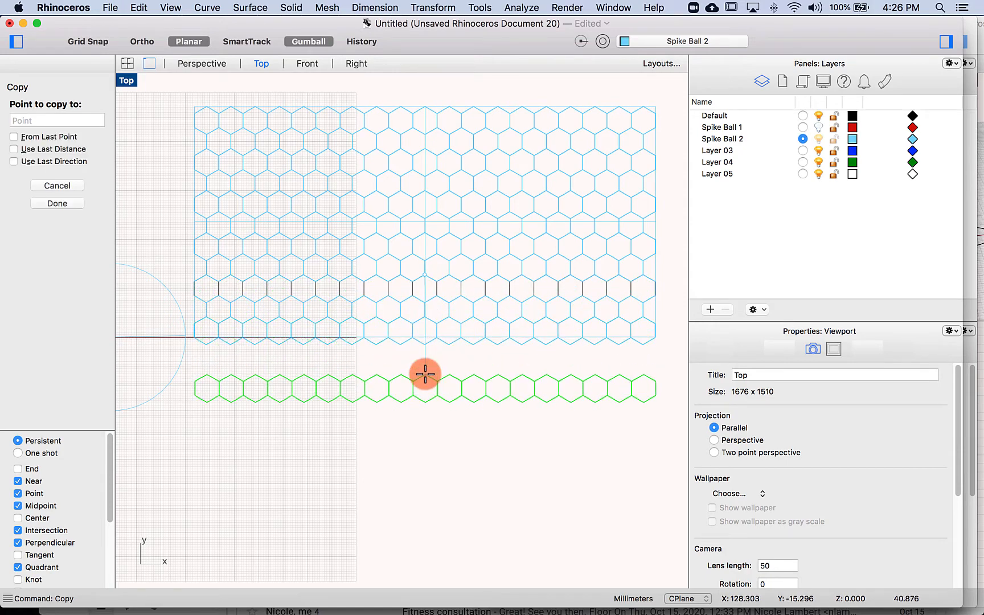
pyautogui.rightClick(425, 374)
pyautogui.click(424, 376)
pyautogui.moveTo(550, 396); pyautogui.dragTo(566, 396, button='right')
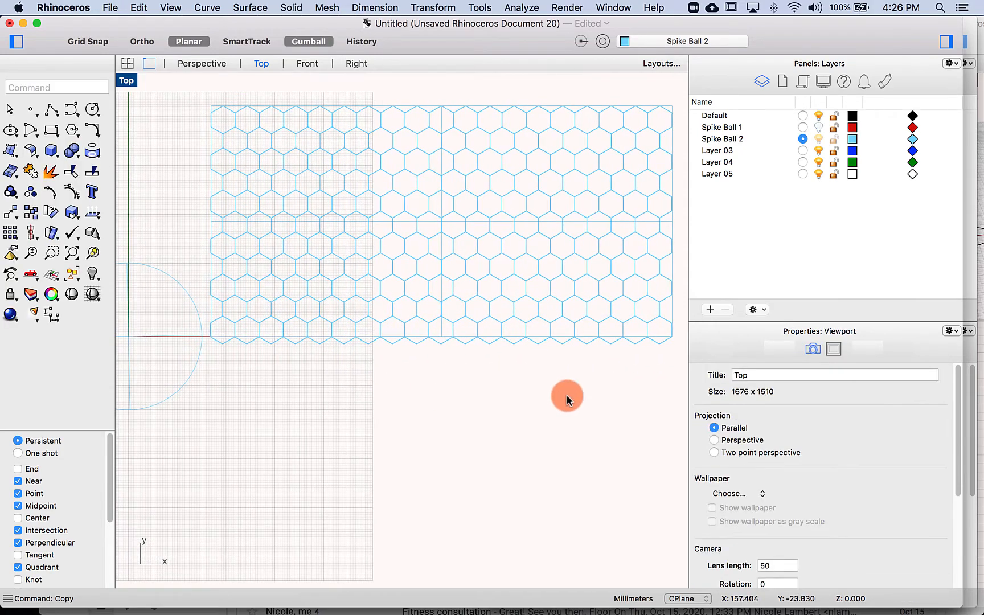
# Split the copied bottom row of hexagons, using the flat surface as the cutting object
pyautogui.write('split')
pyautogui.press('Return')
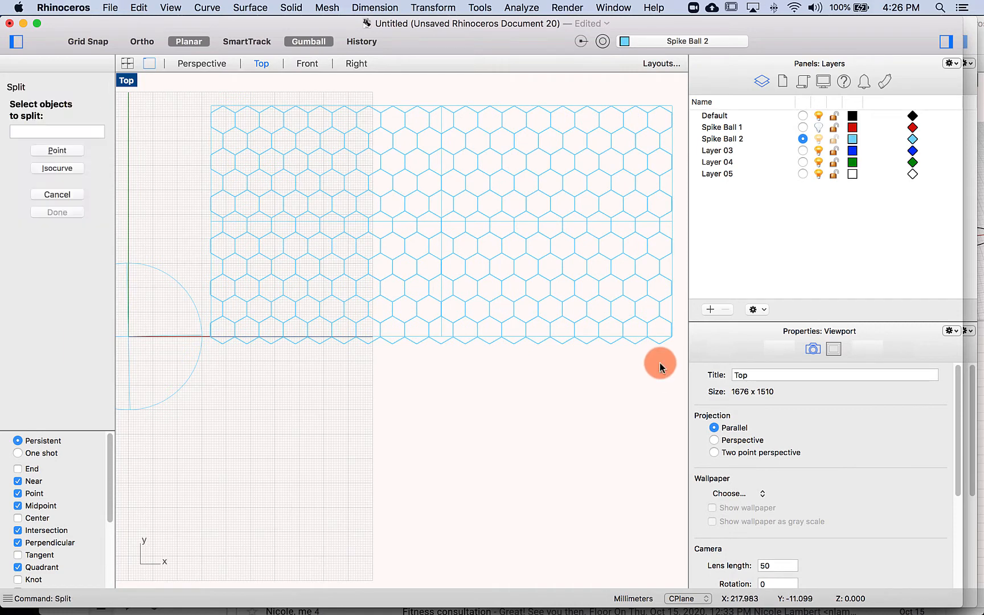
pyautogui.moveTo(672, 354); pyautogui.dragTo(218, 344)
pyautogui.press('Return')
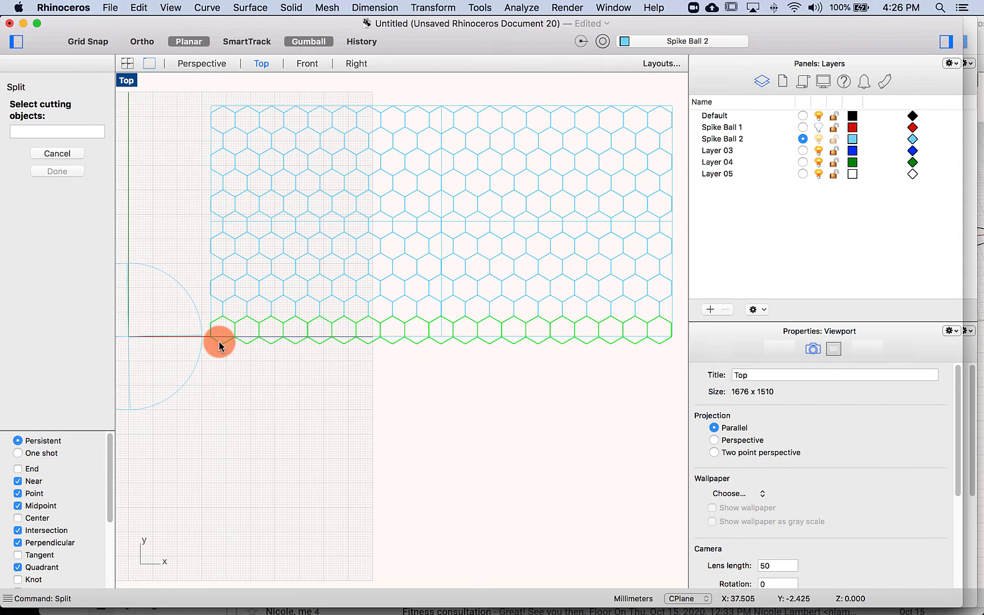
pyautogui.click(221, 341)
pyautogui.press('Return')
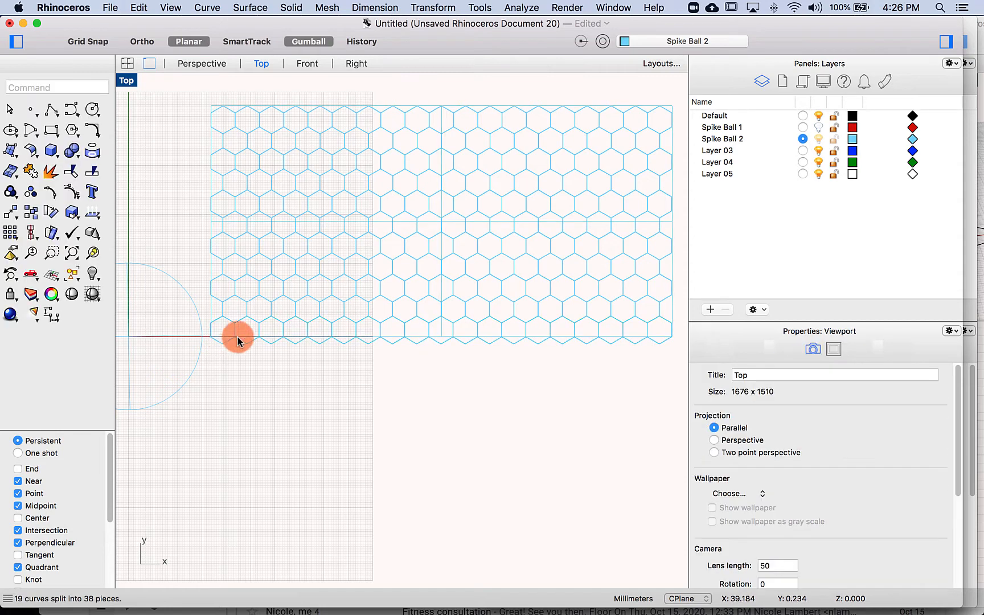
# Delete the cut-off hexagon pieces lying below the surface's lower edge
pyautogui.moveTo(663, 358); pyautogui.dragTo(233, 352)
pyautogui.press('Delete')
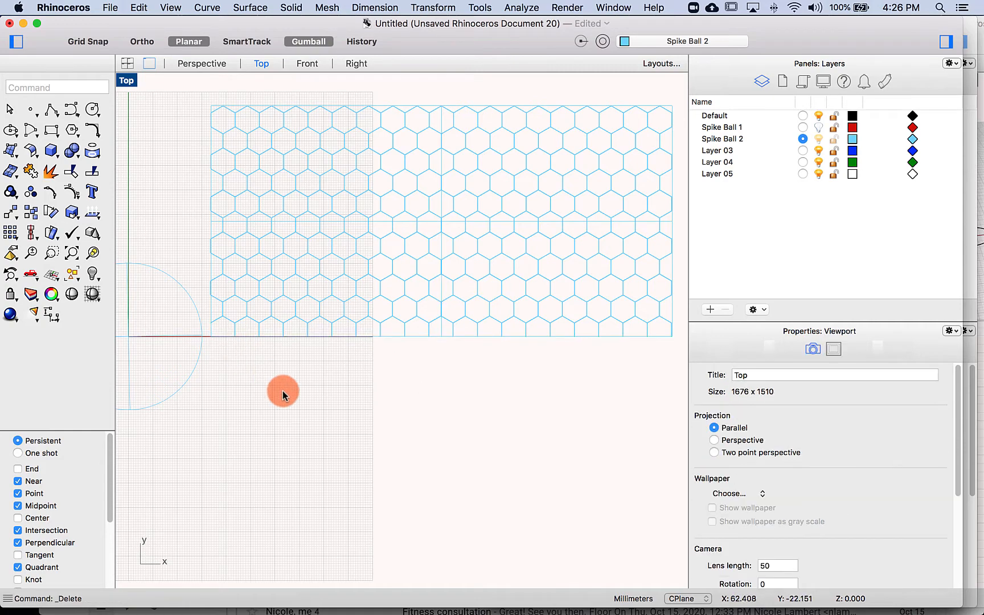
pyautogui.moveTo(310, 351); pyautogui.dragTo(291, 375, button='right')
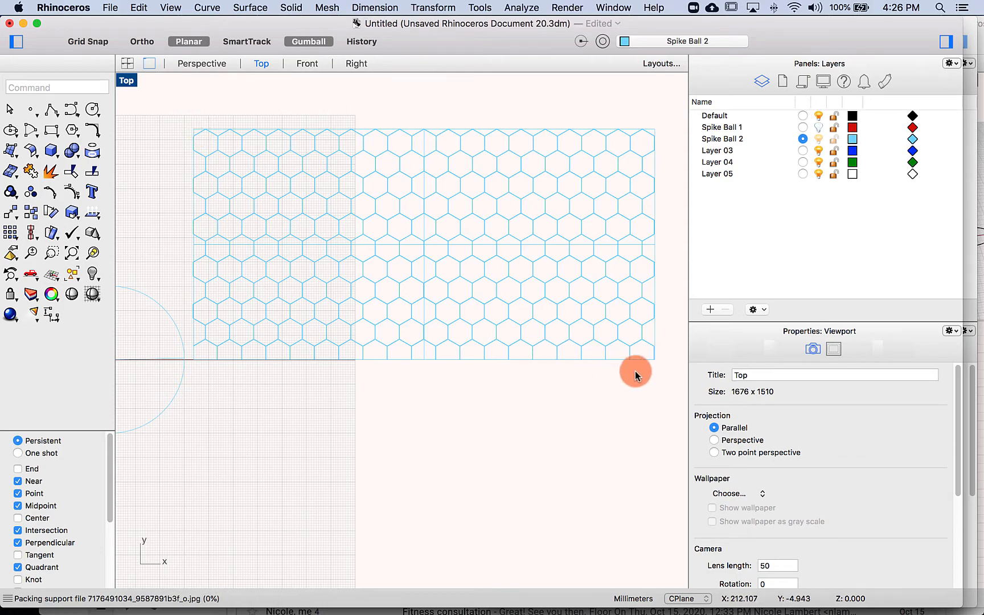
# Extrude all the hexagon curves, leaving out the flat surface, as solids on both sides by about 0.6 mm
pyautogui.moveTo(654, 370); pyautogui.dragTo(204, 127)
pyautogui.keyDown('super'); pyautogui.click(195, 170); pyautogui.keyUp('super')
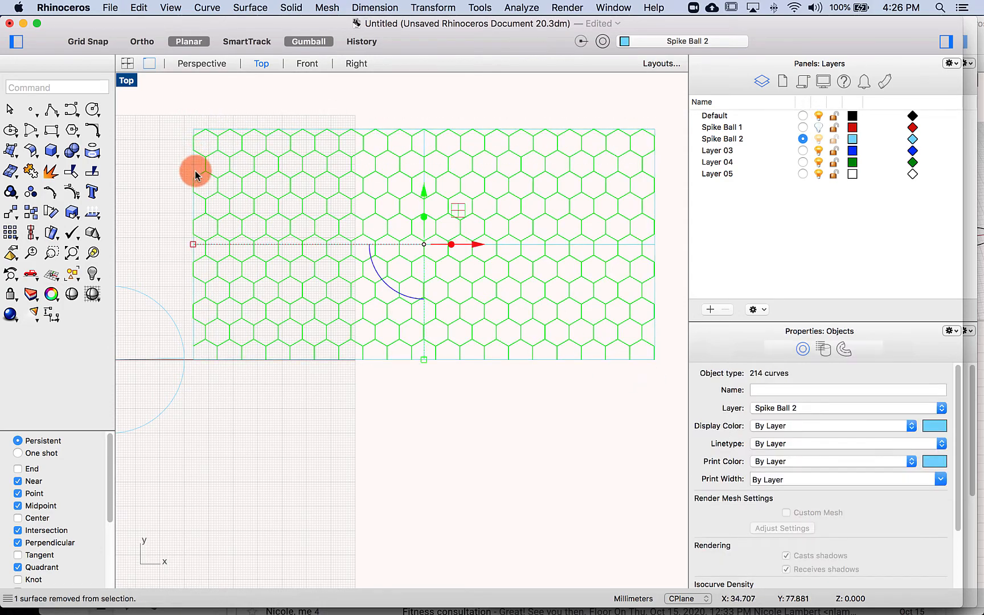
pyautogui.click(121, 63)
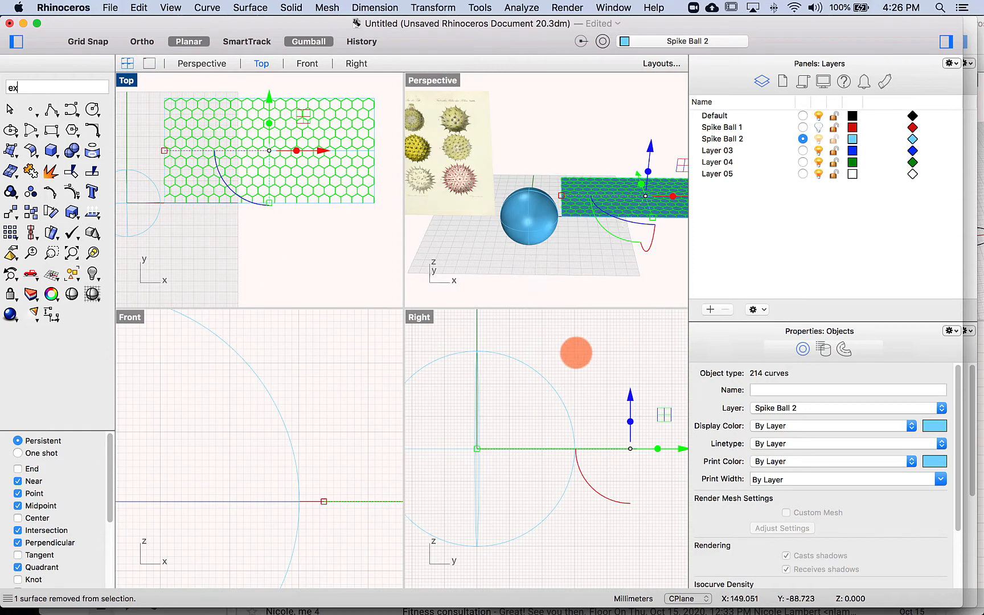
pyautogui.press('Return')
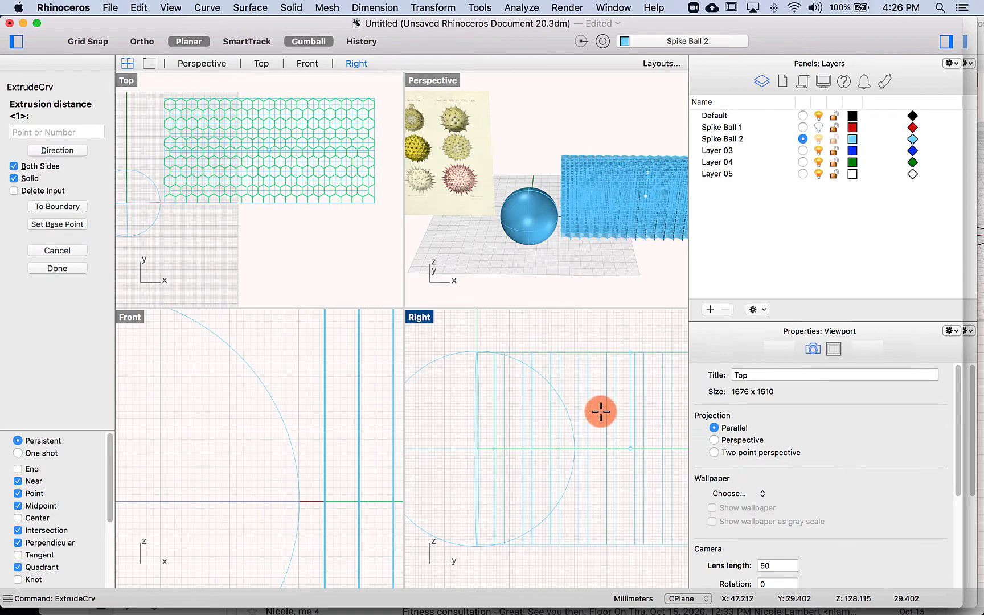
pyautogui.scroll(-2, 471, 442)
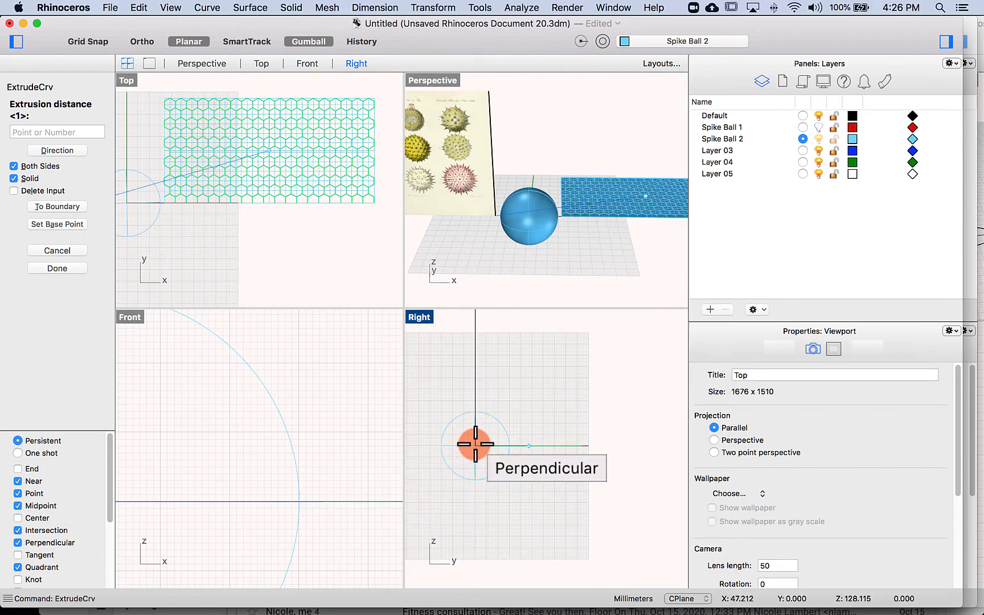
pyautogui.scroll(-5, 249, 439)
pyautogui.scroll(5, 256, 426)
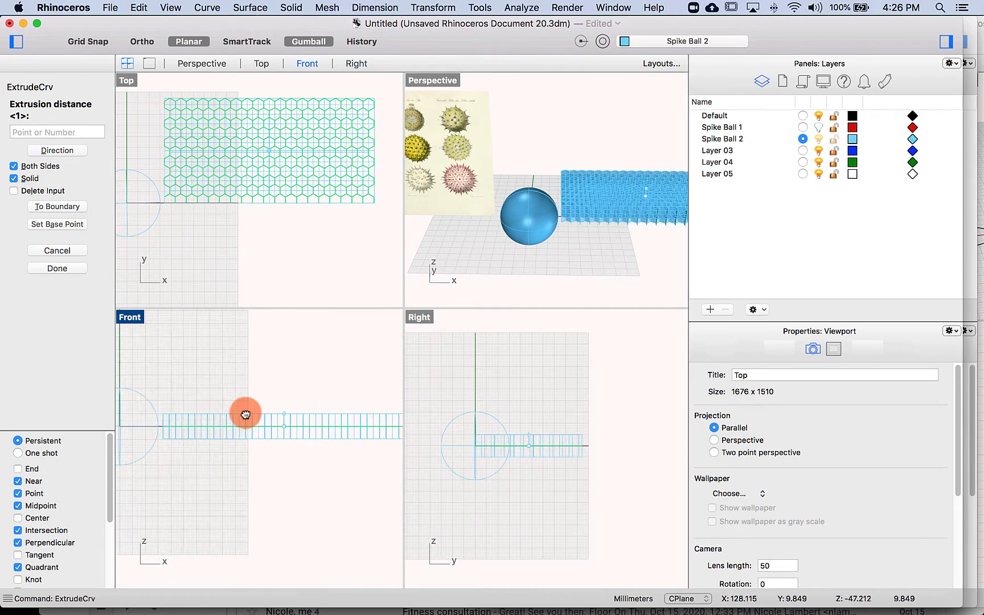
pyautogui.scroll(2, 305, 414)
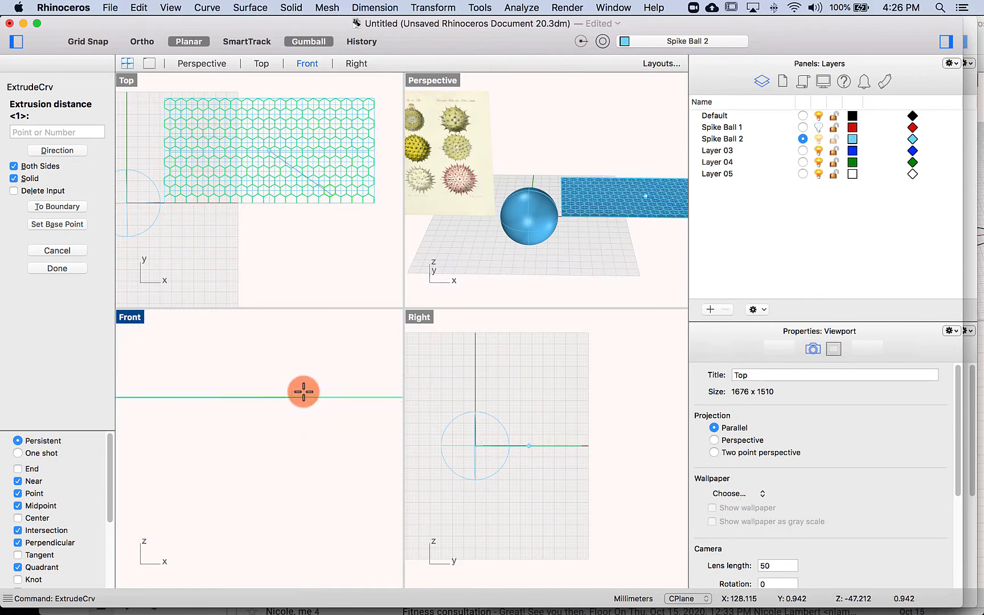
pyautogui.scroll(2, 301, 383)
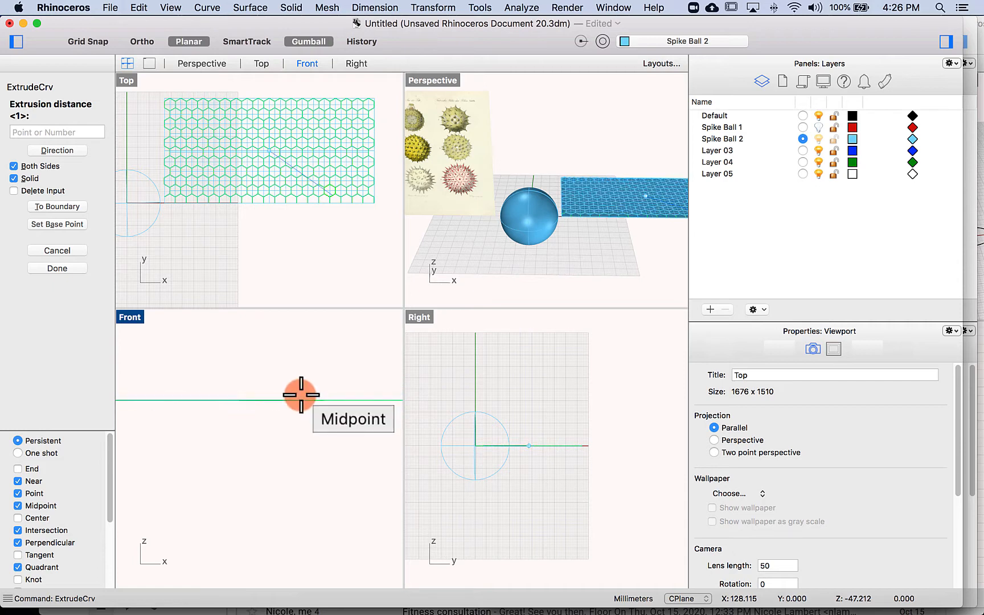
pyautogui.click(301, 394)
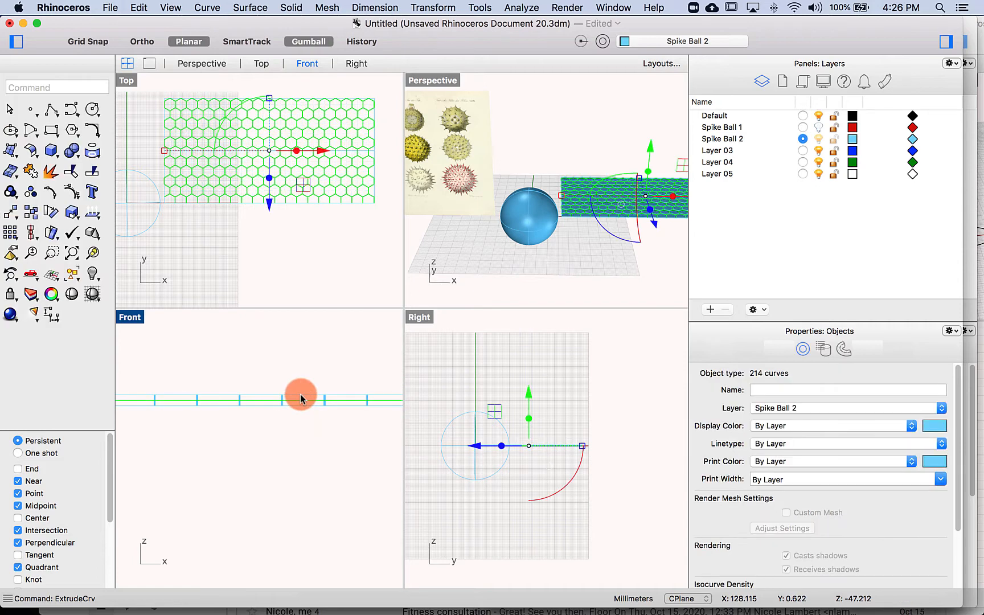
# Examine the extruded hexagon pattern on the flat surface in the Perspective and Top views
pyautogui.click(567, 280)
pyautogui.scroll(10, 630, 194)
pyautogui.moveTo(630, 195); pyautogui.dragTo(591, 185, button='right')
pyautogui.scroll(-10, 555, 248)
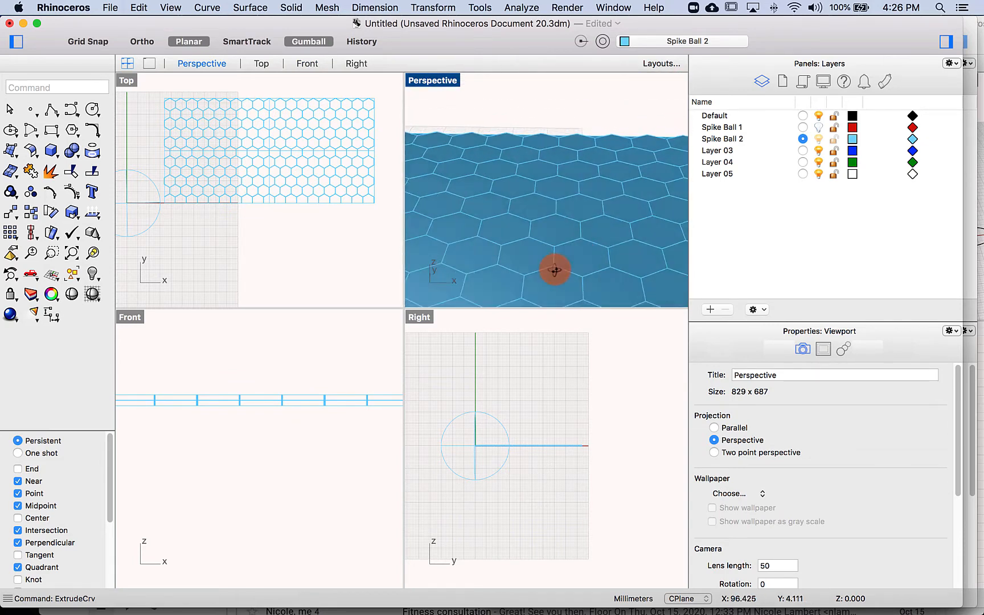
pyautogui.moveTo(560, 258)
pyautogui.mouseDown(button='right')
pyautogui.moveTo(571, 220)
pyautogui.moveTo(572, 247)
pyautogui.mouseUp(button='right')
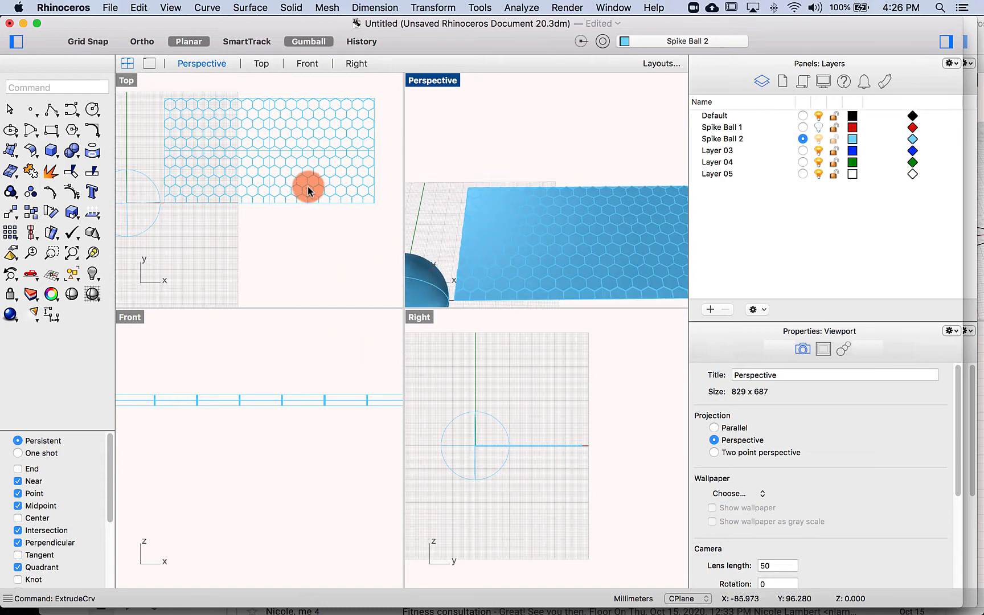
pyautogui.scroll(-3, 189, 129)
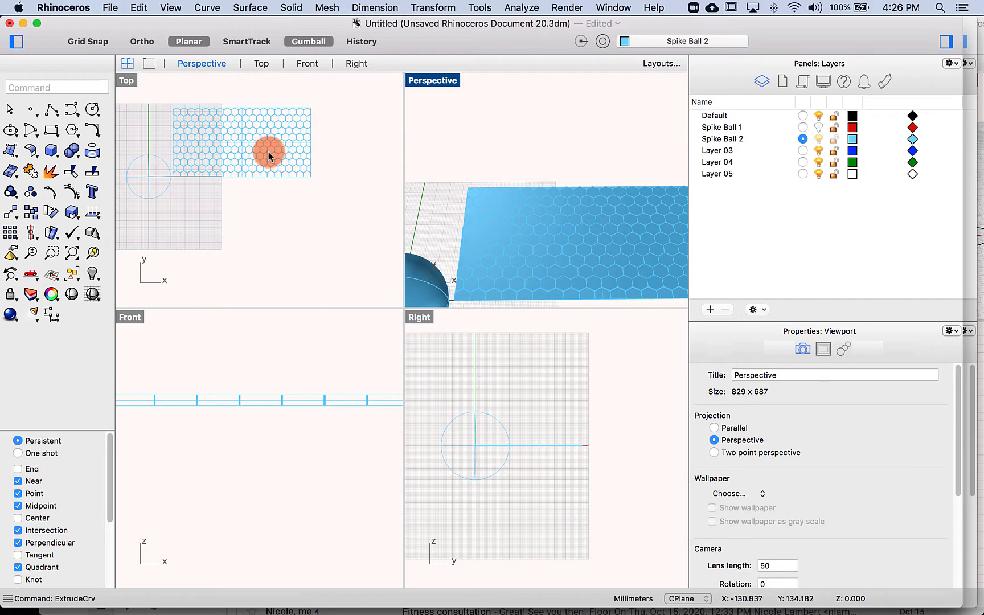
pyautogui.moveTo(268, 152); pyautogui.dragTo(282, 166, button='right')
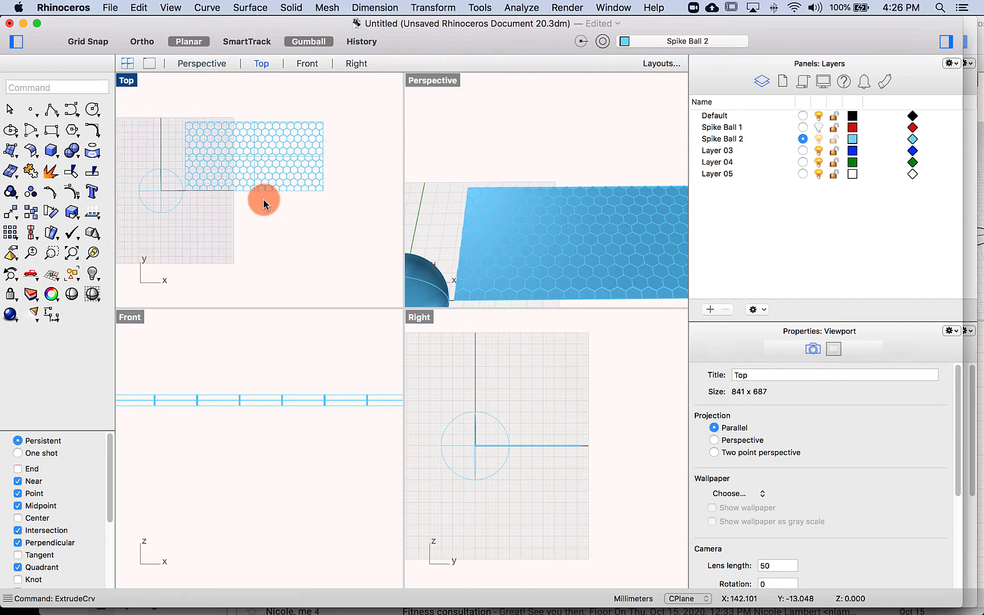
pyautogui.moveTo(263, 204); pyautogui.dragTo(282, 216, button='right')
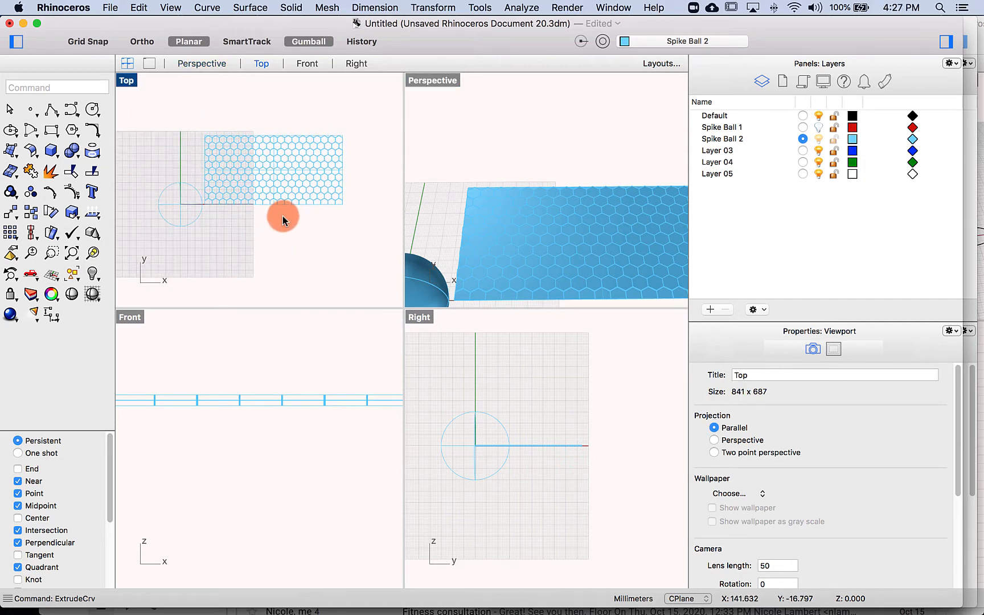
pyautogui.scroll(2, 282, 216)
pyautogui.scroll(4, 213, 158)
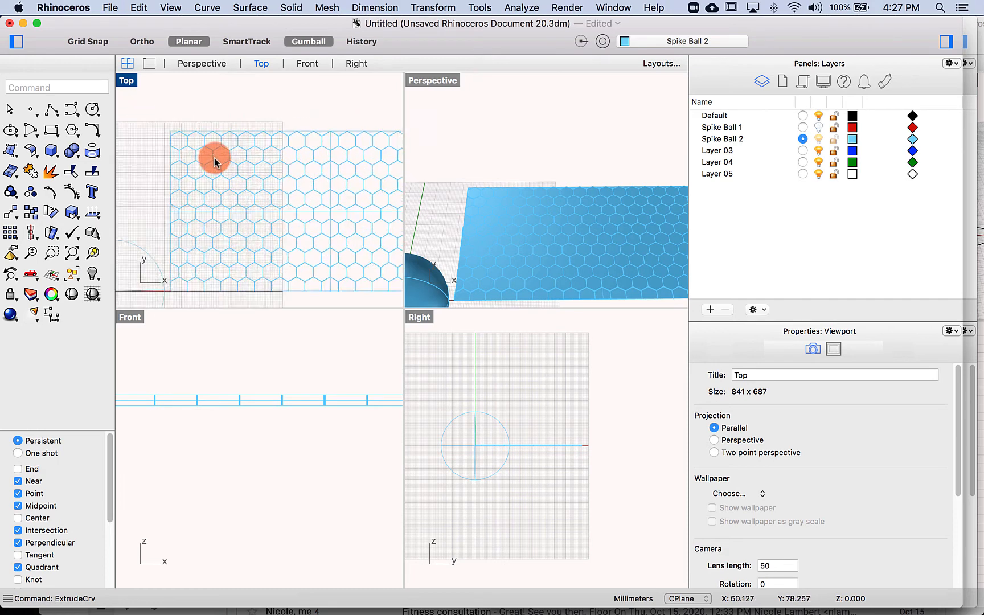
pyautogui.press('Return')
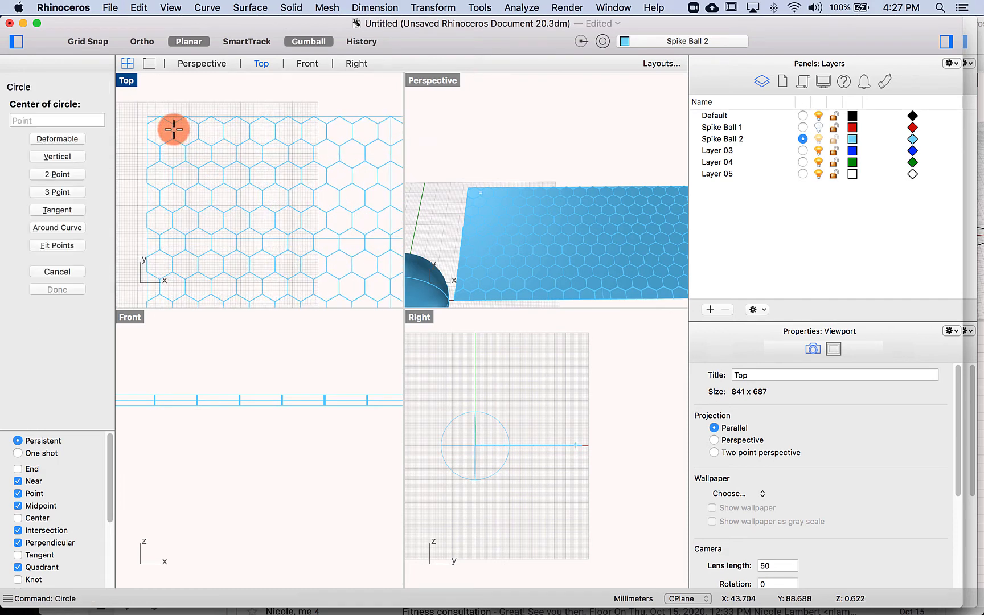
pyautogui.scroll(3, 160, 122)
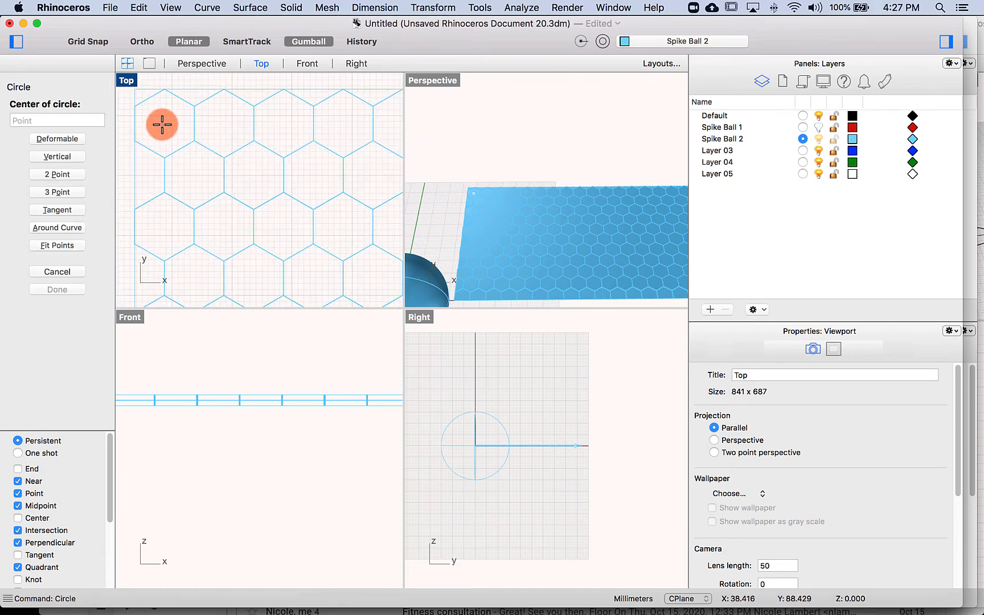
pyautogui.press('Escape')
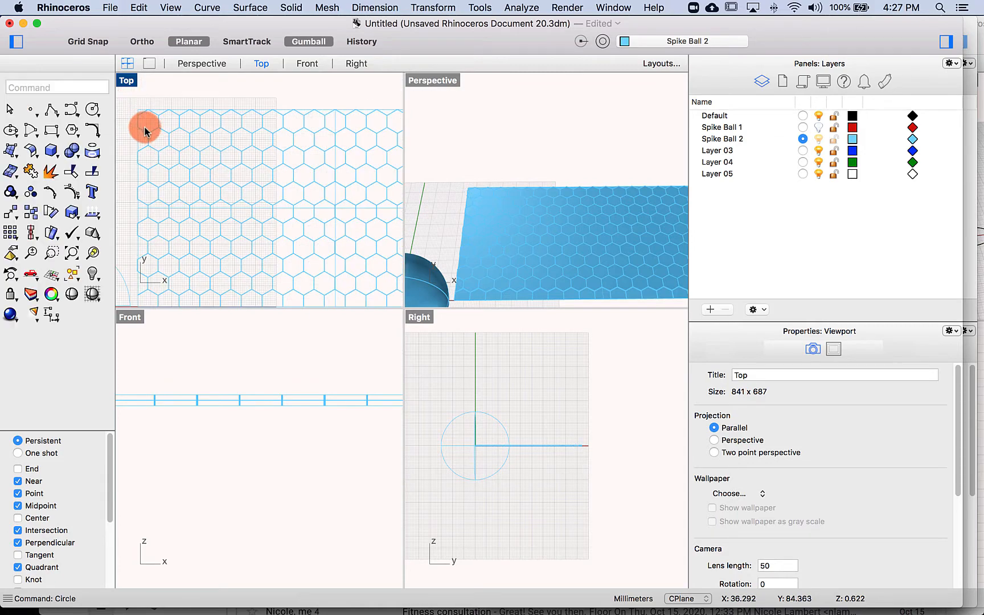
# Try to delete most of the hexagon pattern and its extrusions, and undo the deletion
pyautogui.scroll(-7, 143, 125)
pyautogui.moveTo(318, 220); pyautogui.dragTo(200, 134)
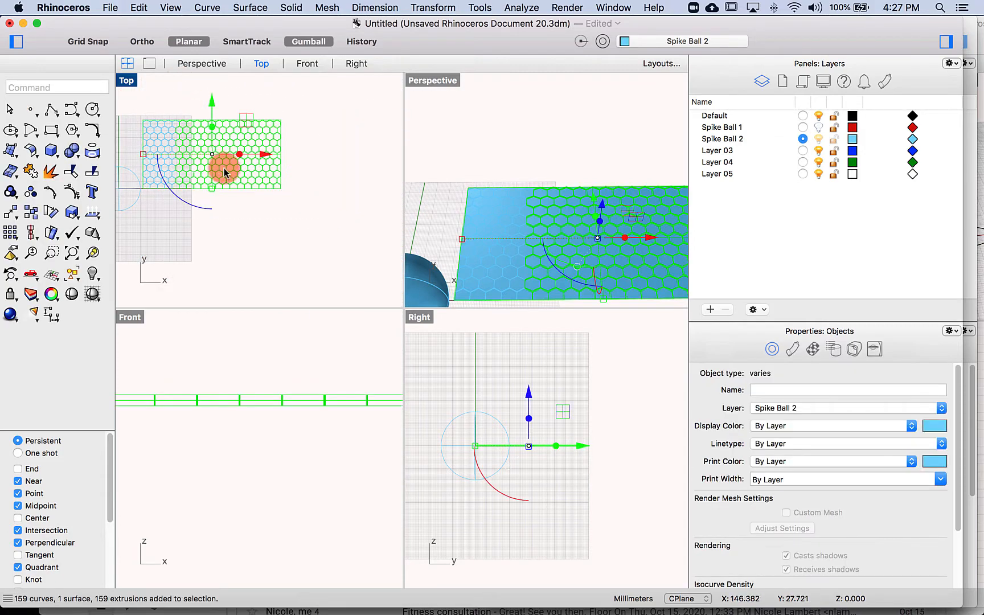
pyautogui.press('Delete')
pyautogui.press('super+z')
# Delete all hexagon curves and extrusions except the first hexagon in the surface's upper-left corner, keeping the flat surface
pyautogui.moveTo(294, 215); pyautogui.dragTo(159, 103)
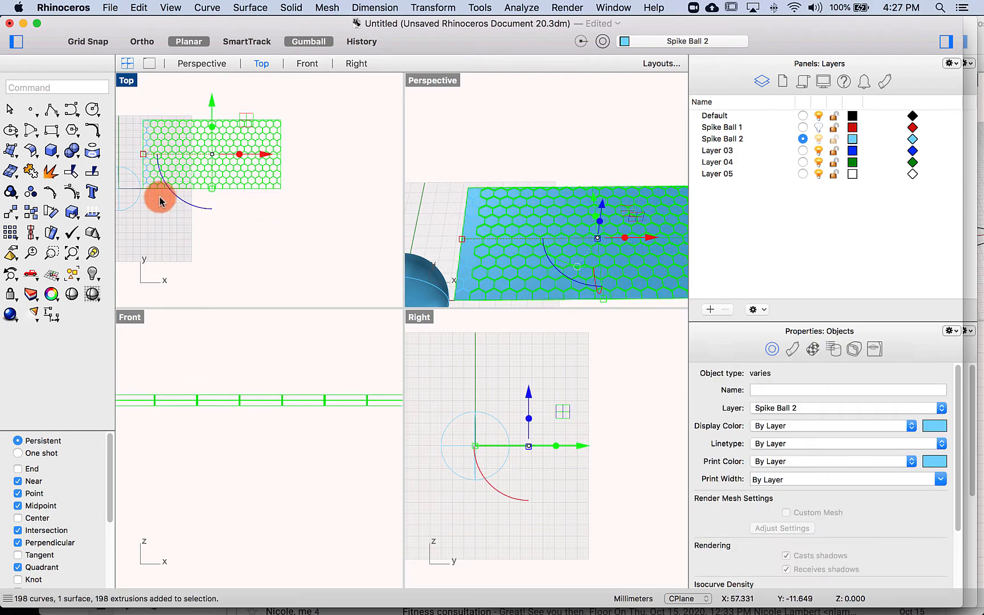
pyautogui.scroll(5, 160, 200)
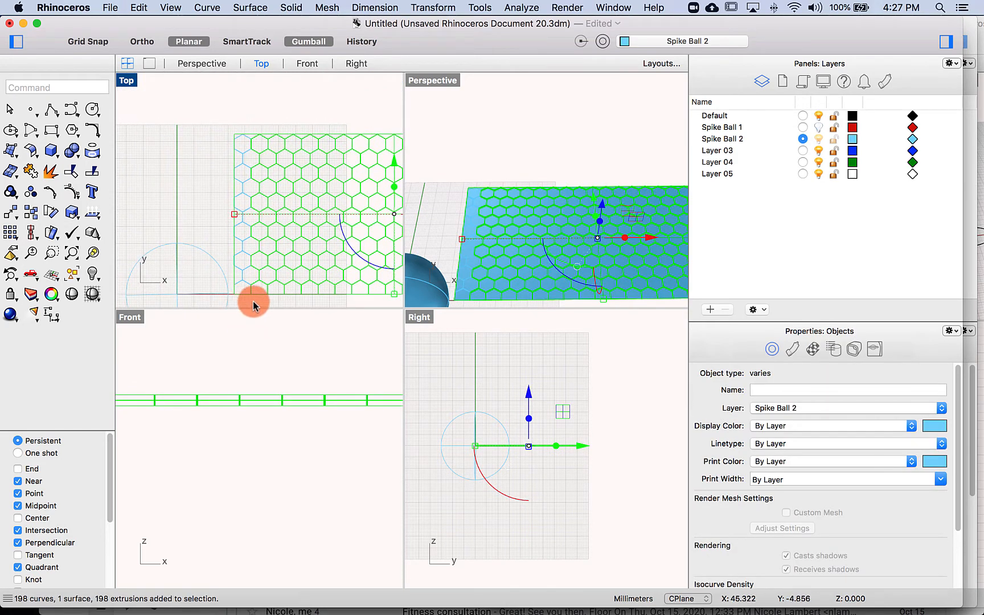
pyautogui.keyDown('shift'); pyautogui.moveTo(252, 301); pyautogui.dragTo(230, 163); pyautogui.keyUp('shift')
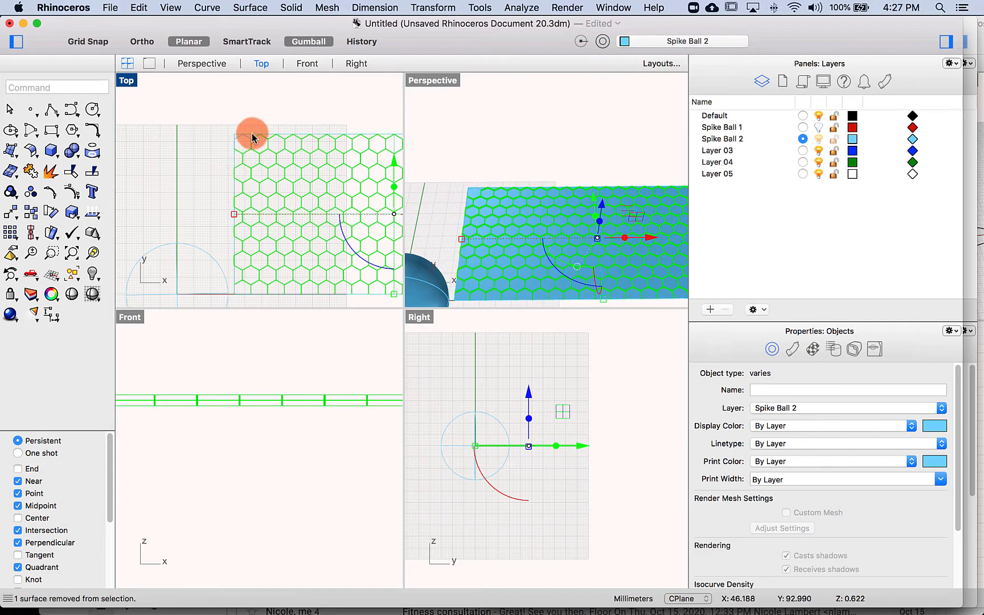
pyautogui.press('Delete')
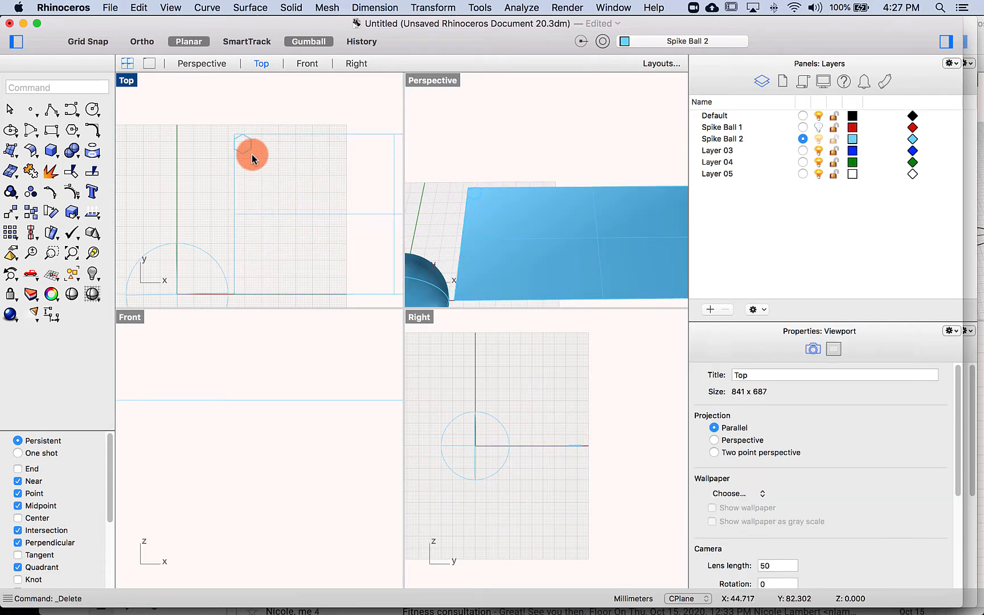
# Turn on the Center object snap and draw a circle inside the remaining hexagon, centred on it, in the Top view
pyautogui.scroll(4, 252, 155)
pyautogui.scroll(7, 255, 157)
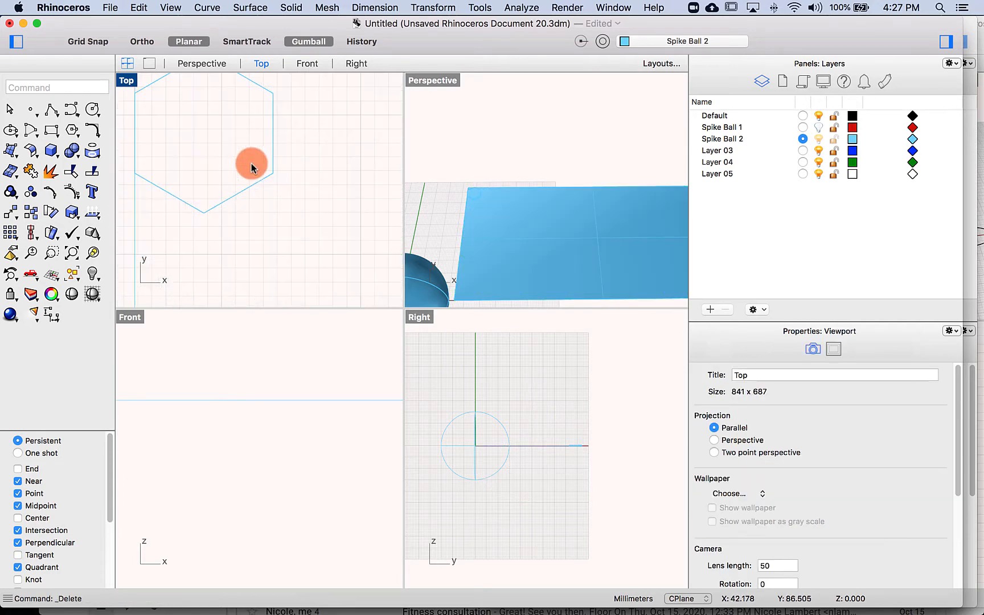
pyautogui.doubleClick(126, 80)
pyautogui.scroll(-5, 340, 193)
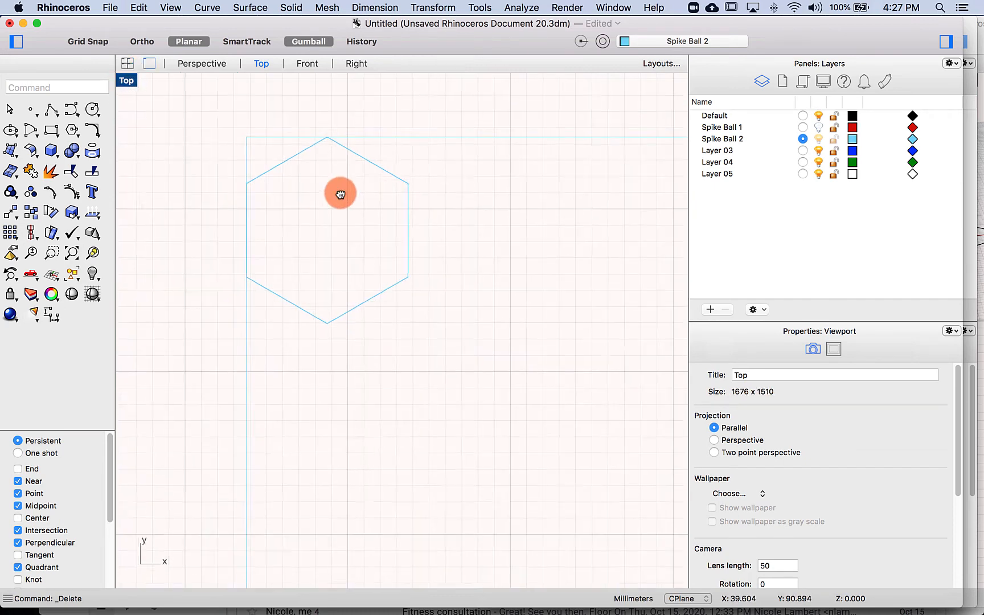
pyautogui.press('Return')
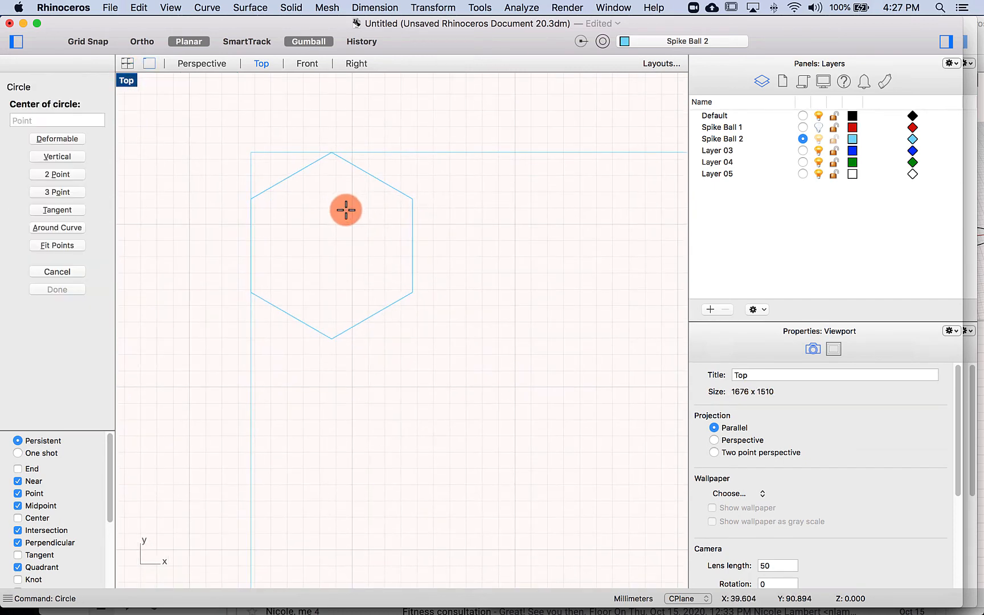
pyautogui.click(18, 518)
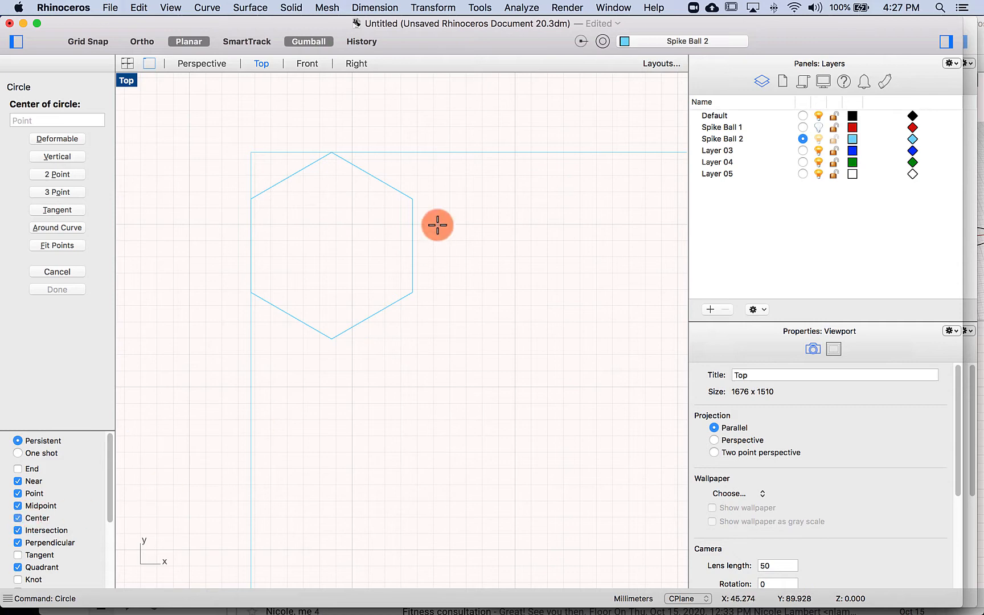
pyautogui.click(412, 231)
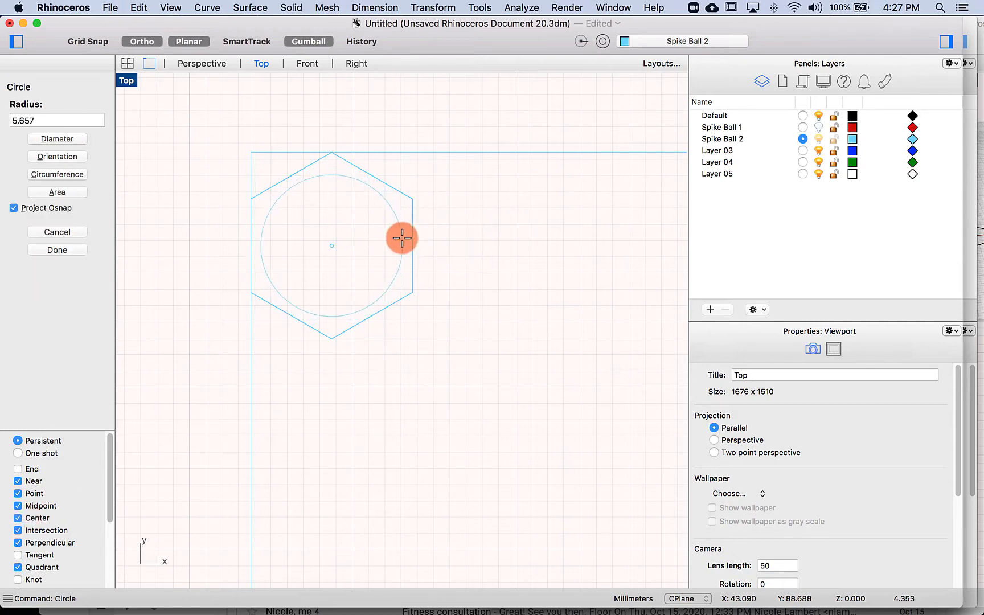
pyautogui.click(389, 244)
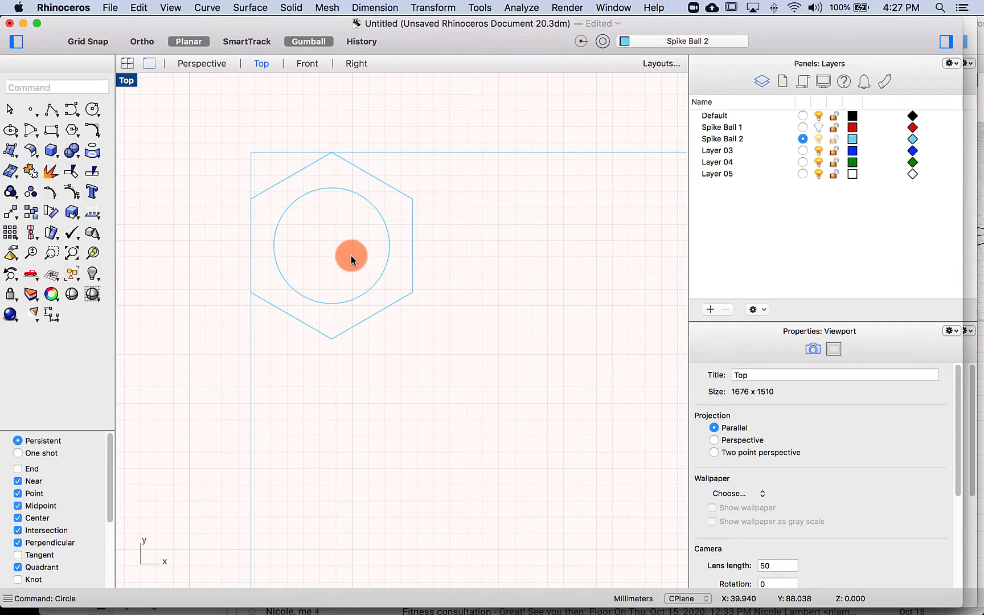
# Try to bring back the reference objects by showing the Spike Ball 1 layer and any hidden objects, and hide the layer again
pyautogui.scroll(-6, 228, 180)
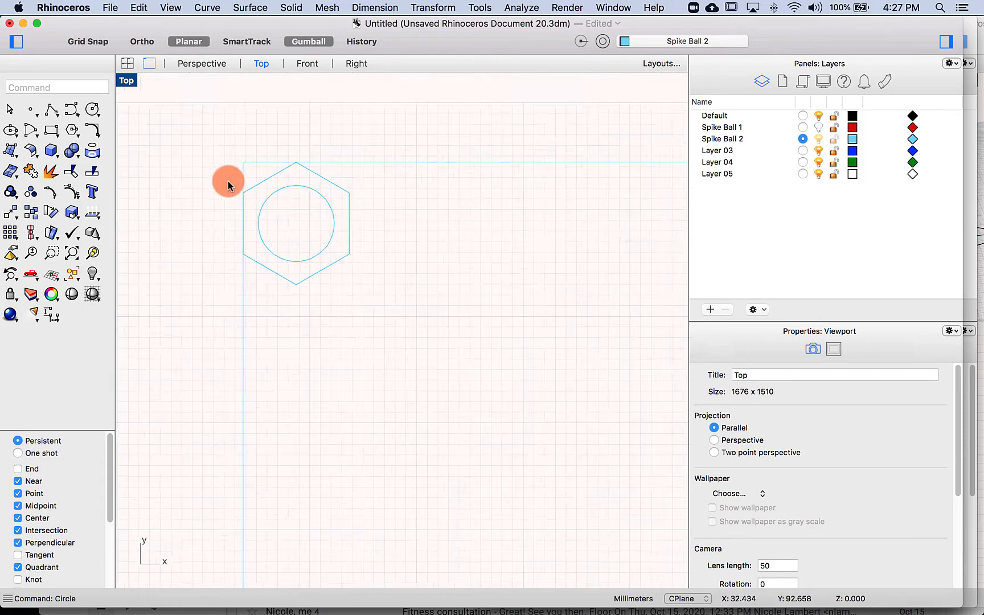
pyautogui.moveTo(228, 180); pyautogui.dragTo(552, 212, button='right')
pyautogui.scroll(-3, 308, 229)
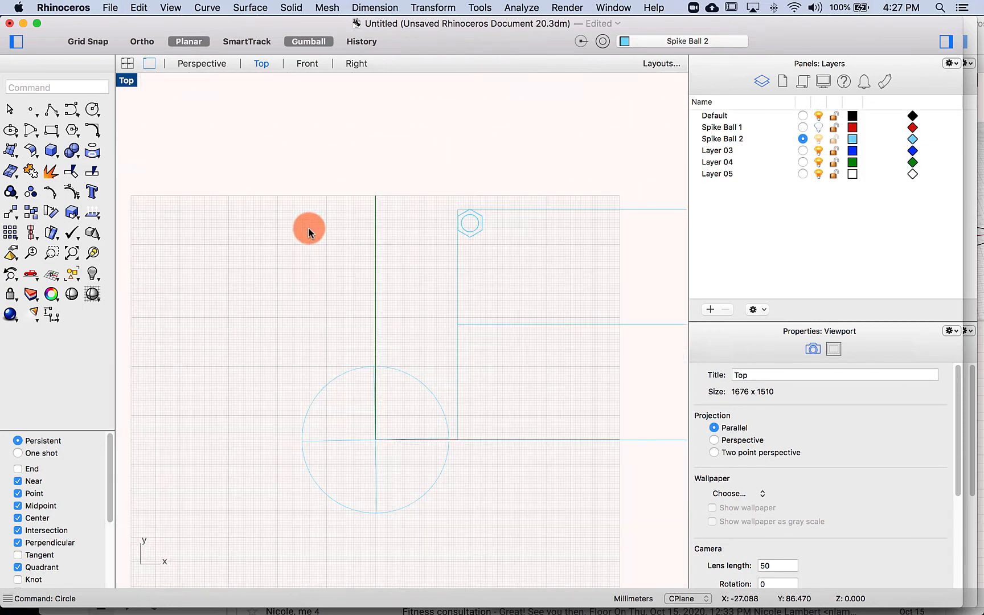
pyautogui.click(817, 128)
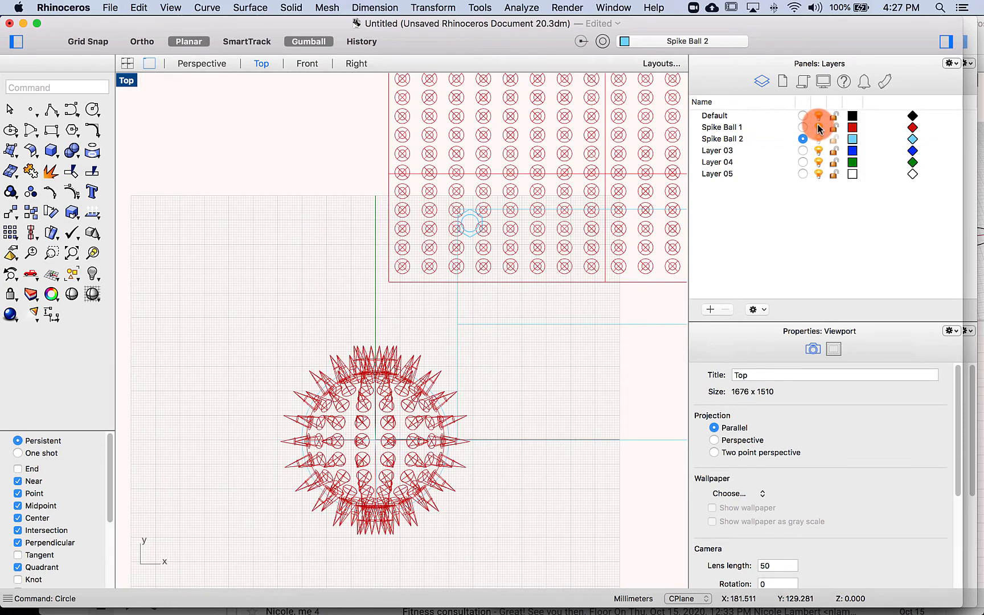
pyautogui.click(818, 128)
pyautogui.scroll(-5, 340, 239)
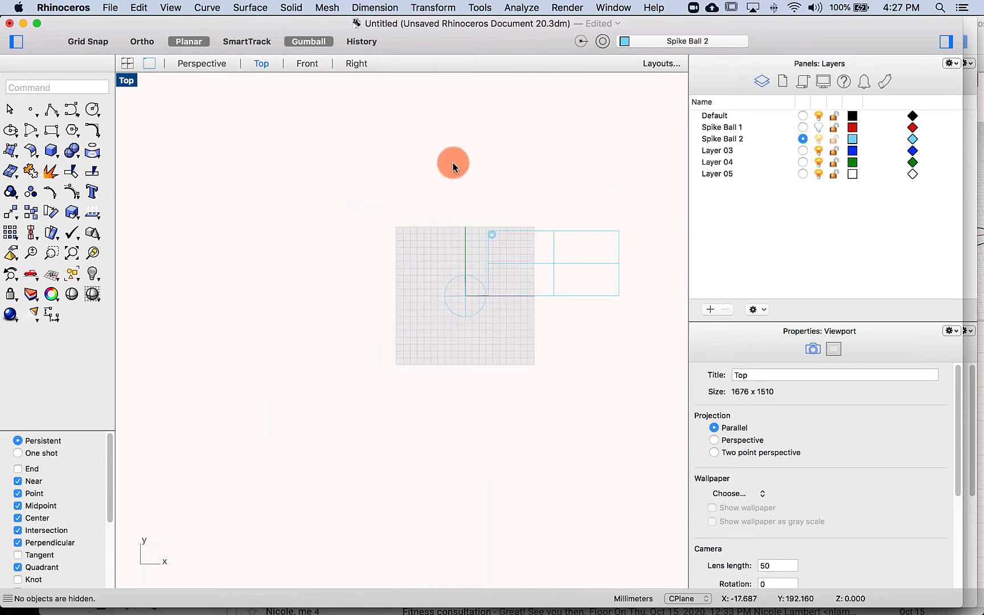
pyautogui.click(819, 126)
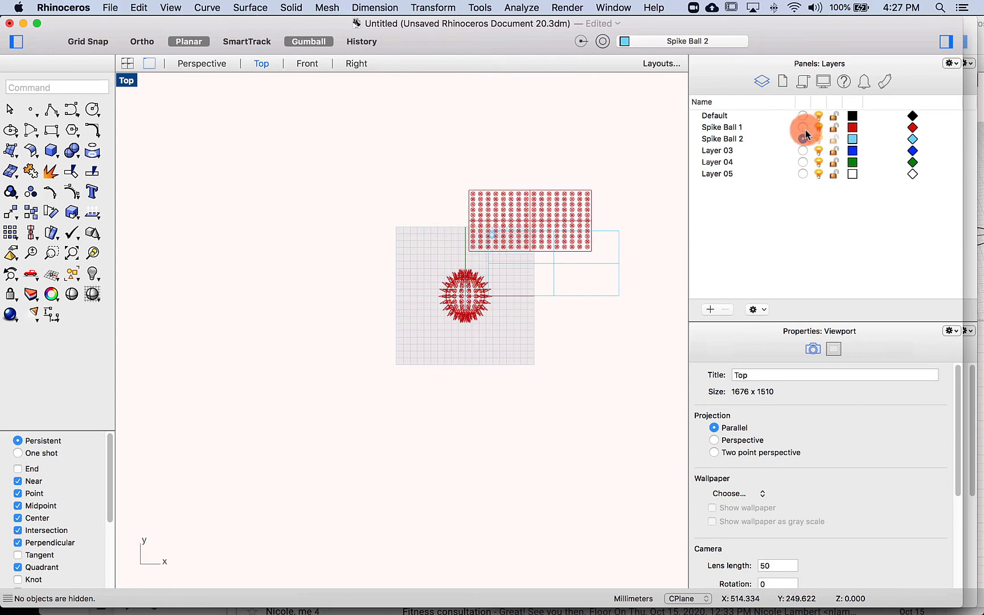
pyautogui.click(818, 127)
pyautogui.click(713, 115)
pyautogui.write('sho')
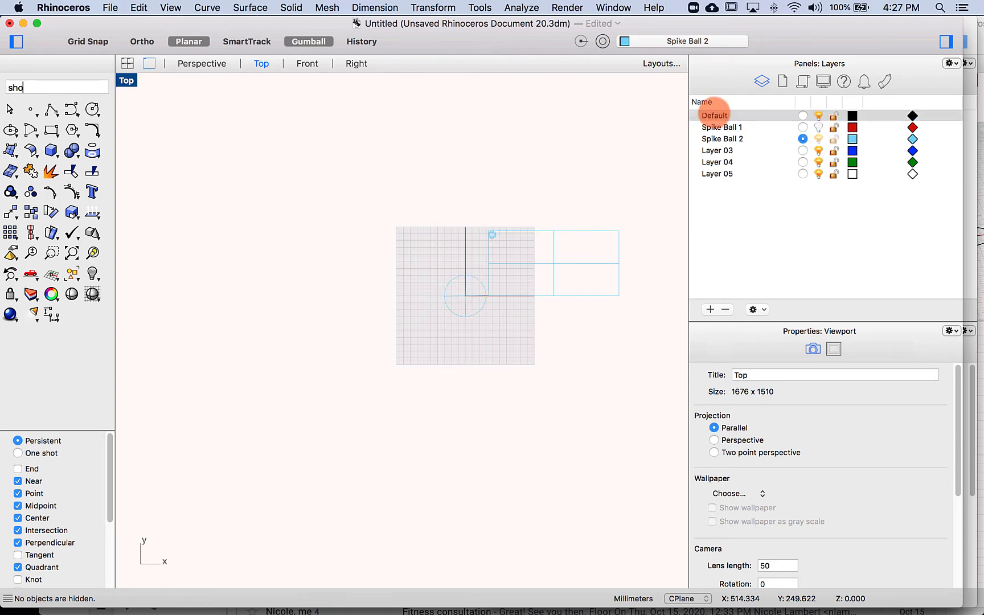
# Examine the reference picture's pollen spheres and the hexagon on the flat surface in the Perspective view
pyautogui.click(201, 63)
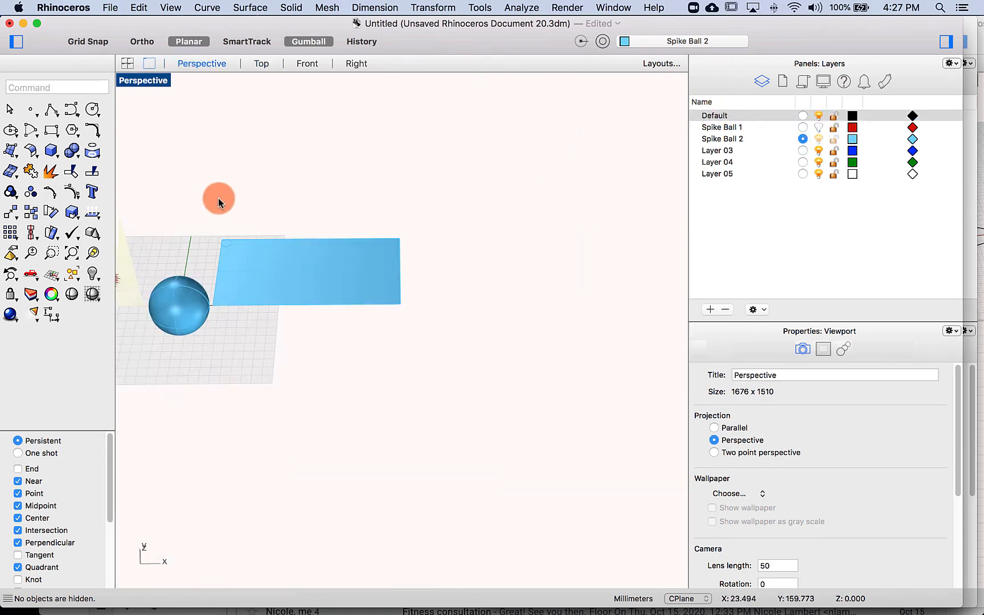
pyautogui.keyDown('shift'); pyautogui.moveTo(220, 198); pyautogui.dragTo(411, 235, button='right'); pyautogui.keyUp('shift')
pyautogui.moveTo(336, 257); pyautogui.dragTo(338, 232, button='right')
pyautogui.scroll(15, 337, 233)
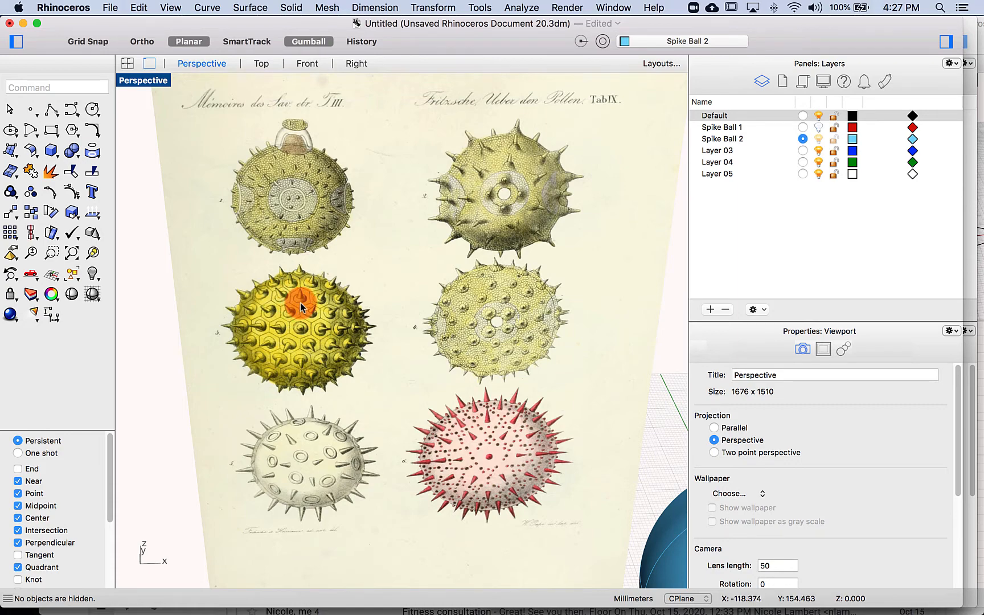
pyautogui.scroll(-10, 299, 303)
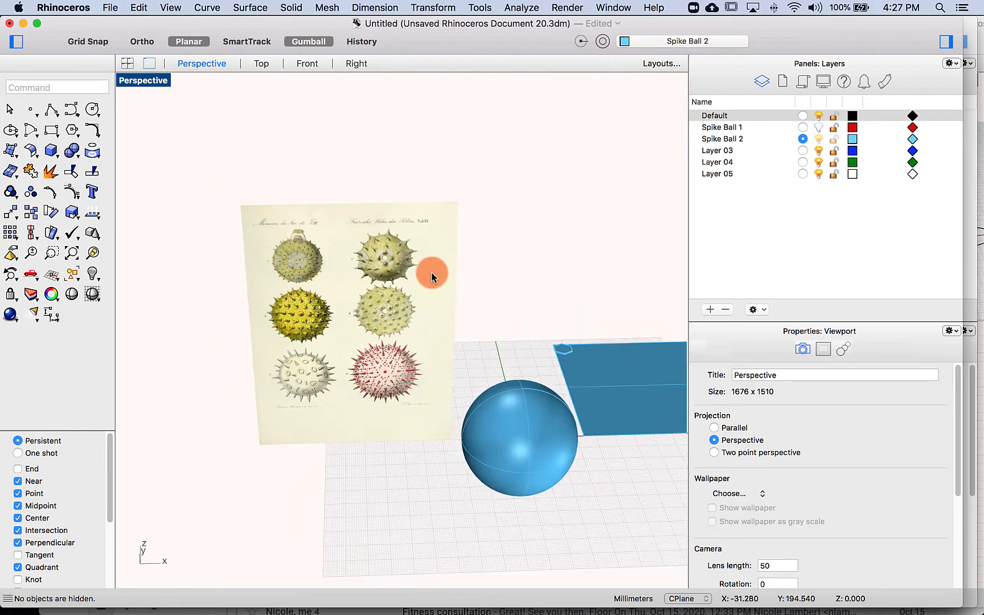
pyautogui.keyDown('shift'); pyautogui.moveTo(575, 348); pyautogui.dragTo(494, 349, button='right'); pyautogui.keyUp('shift')
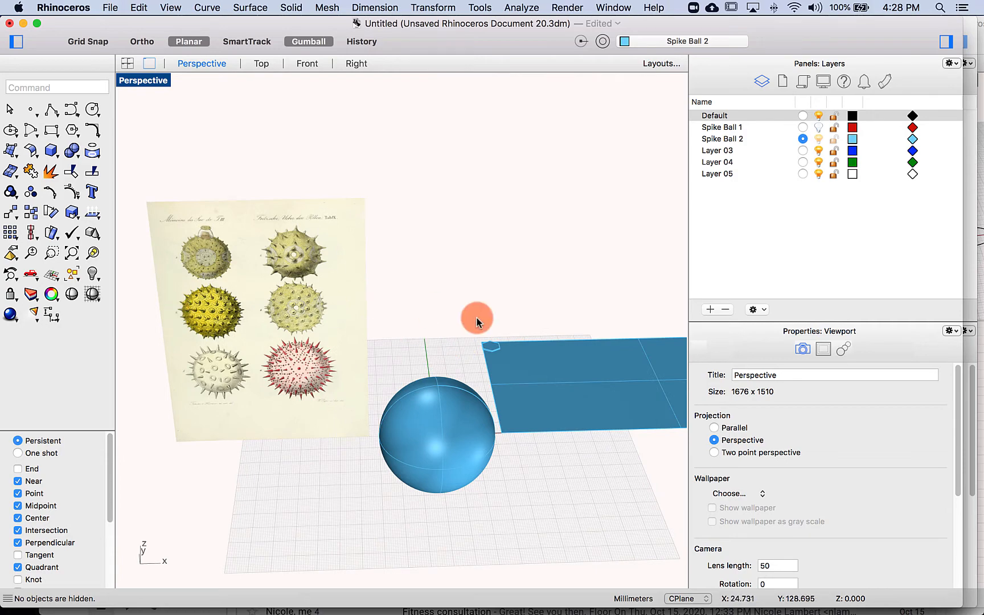
pyautogui.scroll(10, 479, 332)
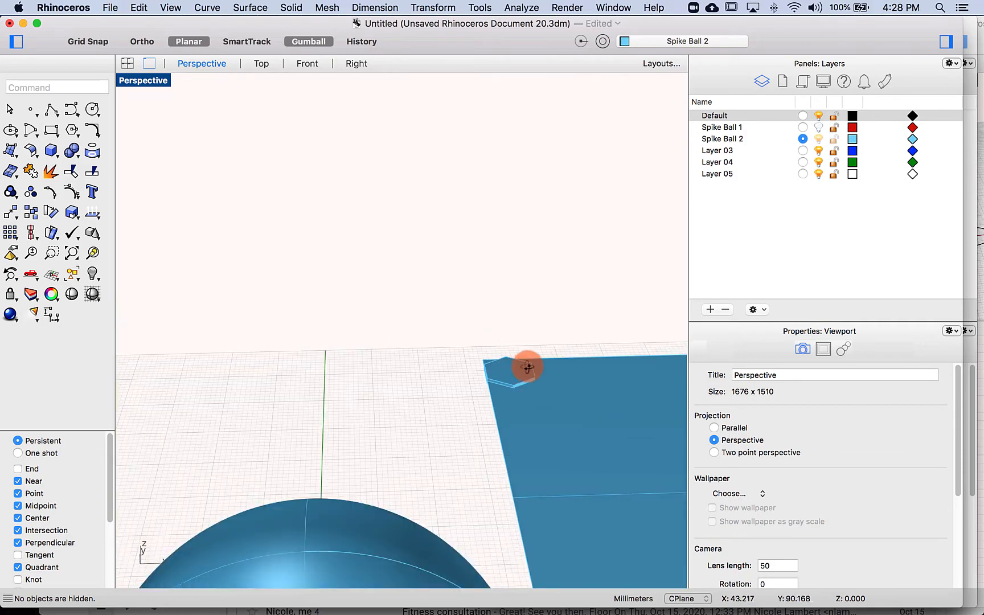
pyautogui.moveTo(528, 367); pyautogui.dragTo(530, 414, button='right')
# Set the Spike Ball 2 layer's colour to black (Licorice)
pyautogui.click(853, 138)
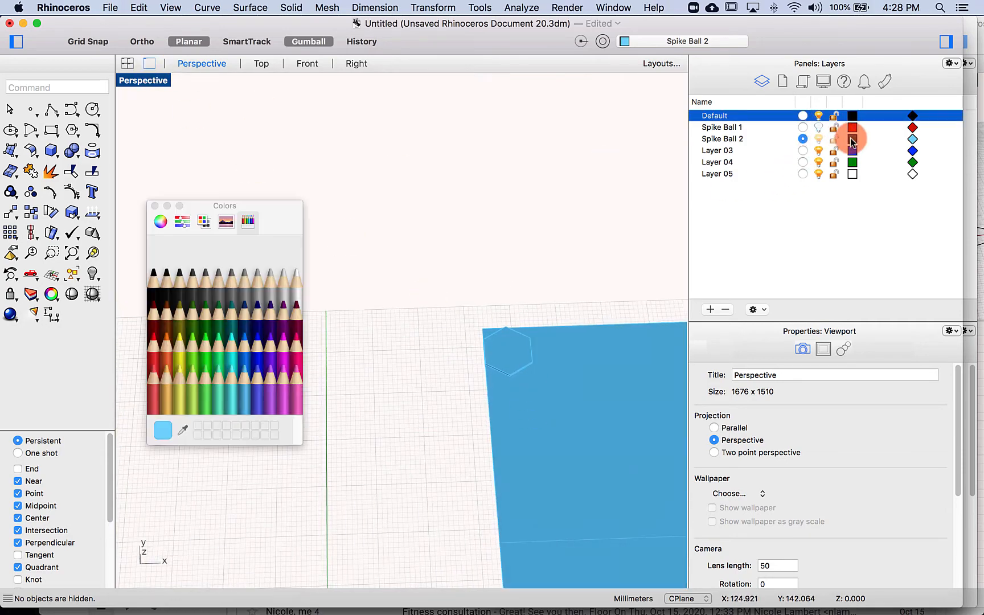
pyautogui.click(154, 285)
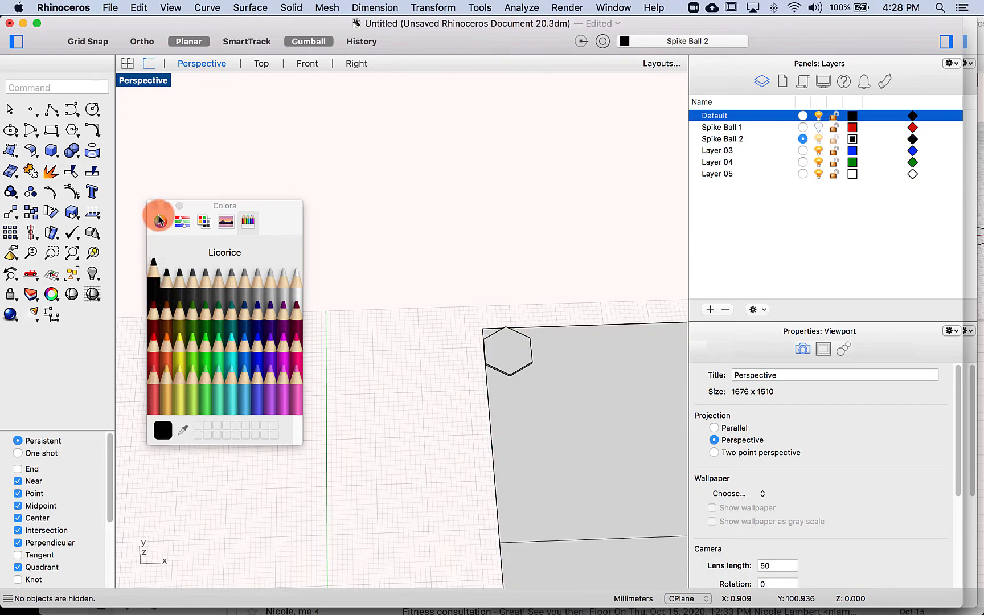
pyautogui.click(154, 205)
# Extrude the circle inside the hexagon upward by about 1.5 mm so it rises above the hexagon plate
pyautogui.moveTo(349, 227); pyautogui.dragTo(336, 167, button='right')
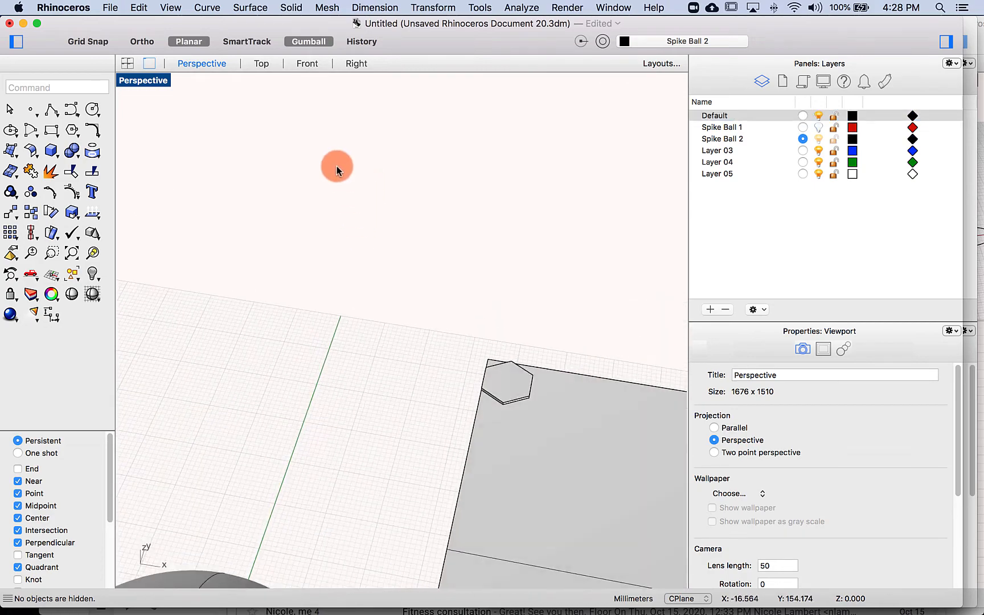
pyautogui.moveTo(495, 385); pyautogui.dragTo(268, 45, button='right')
pyautogui.click(261, 64)
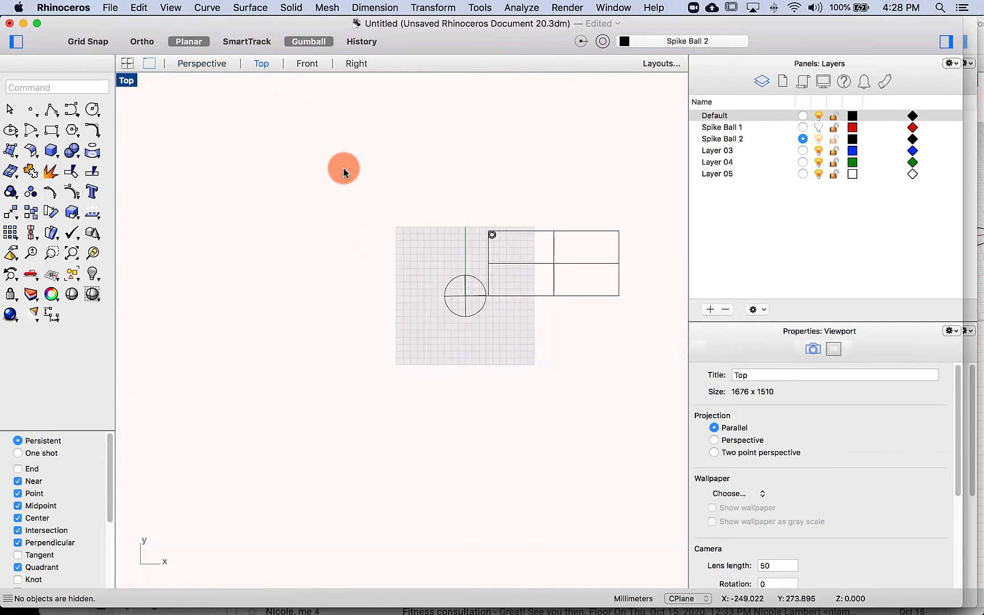
pyautogui.scroll(10, 524, 268)
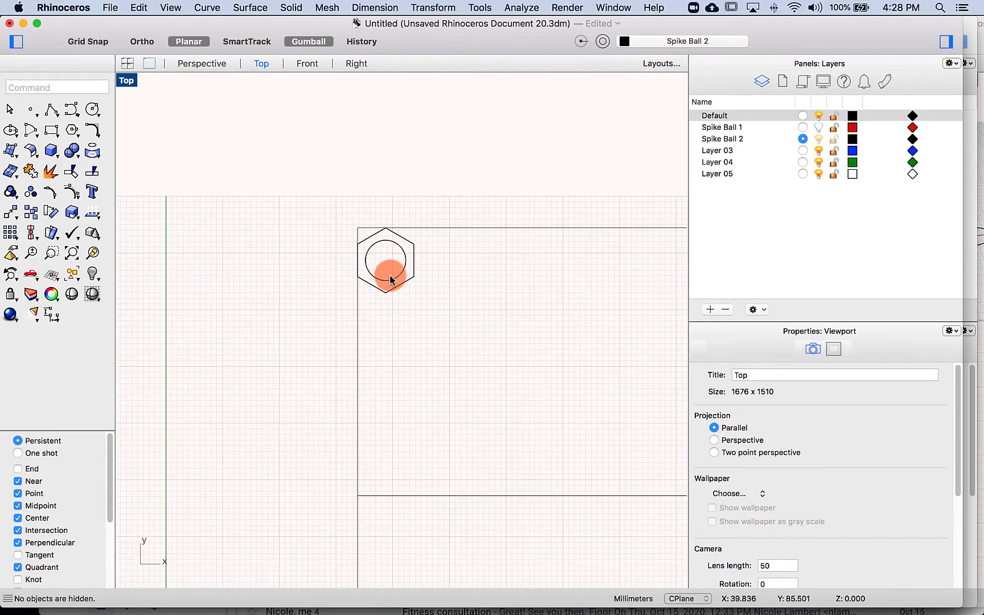
pyautogui.click(385, 289)
pyautogui.click(209, 63)
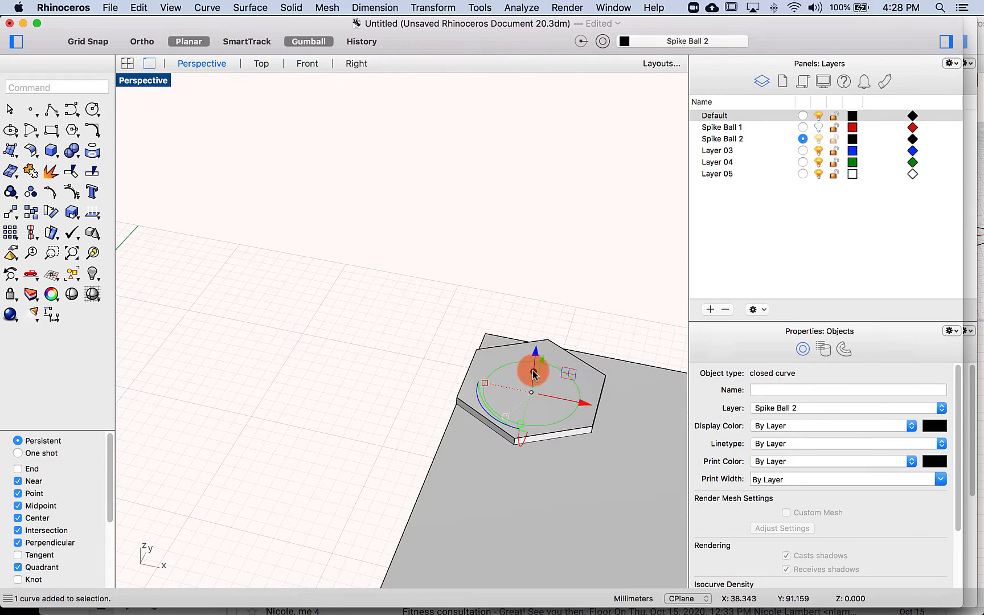
pyautogui.moveTo(533, 373); pyautogui.dragTo(535, 356)
pyautogui.press('super+z')
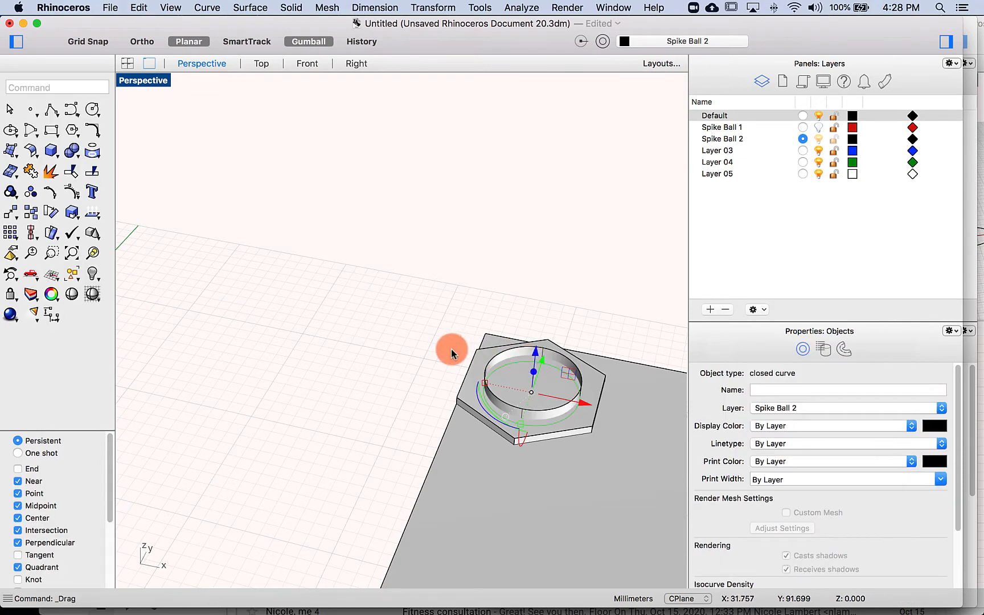
# Cap the open circular extrusion into a closed disc on the hexagon
pyautogui.moveTo(451, 349); pyautogui.dragTo(507, 342, button='right')
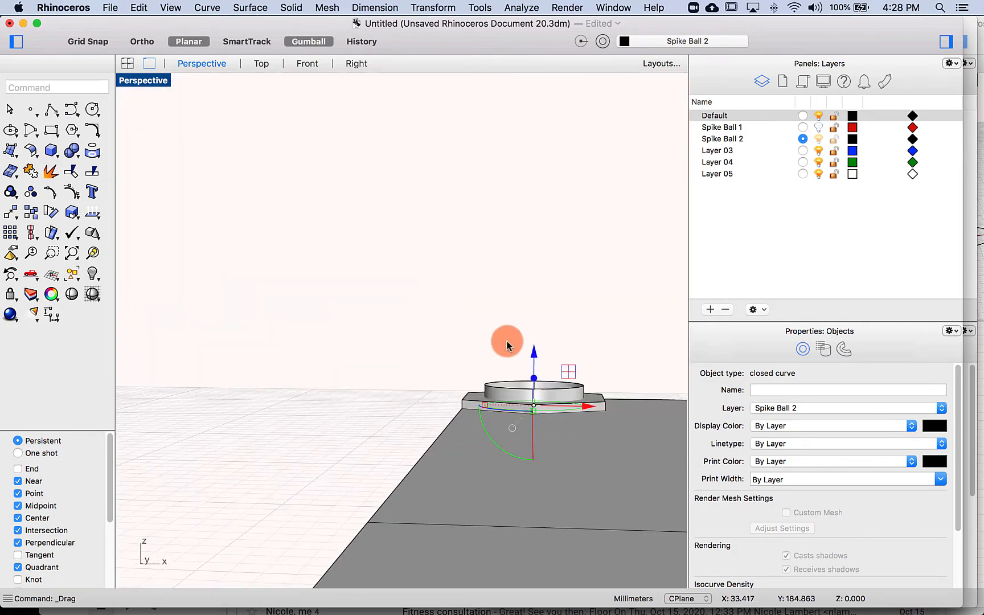
pyautogui.click(516, 392)
pyautogui.write('cap')
pyautogui.press('Return')
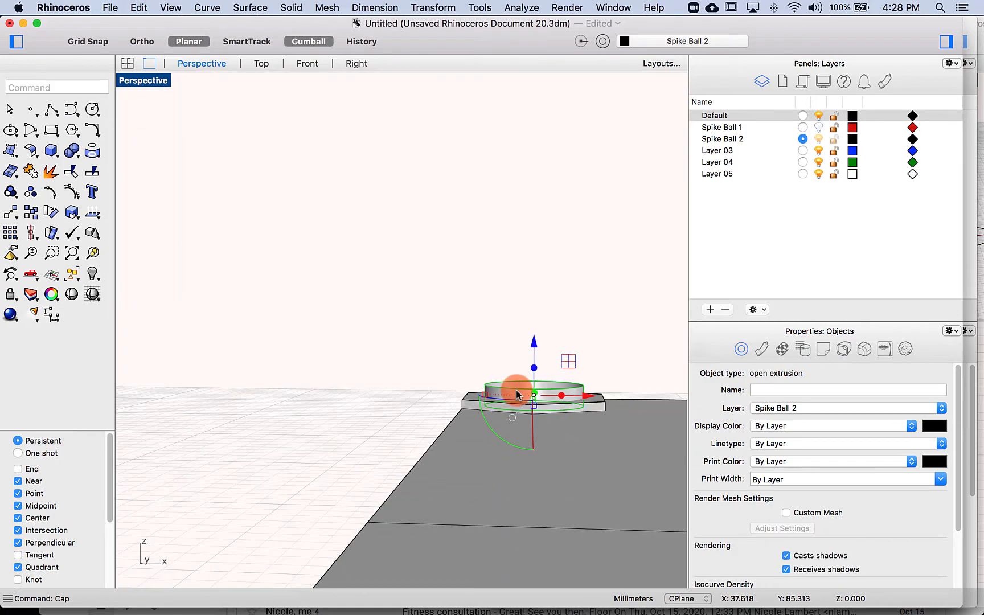
pyautogui.click(443, 336)
pyautogui.moveTo(417, 292); pyautogui.dragTo(411, 329, button='right')
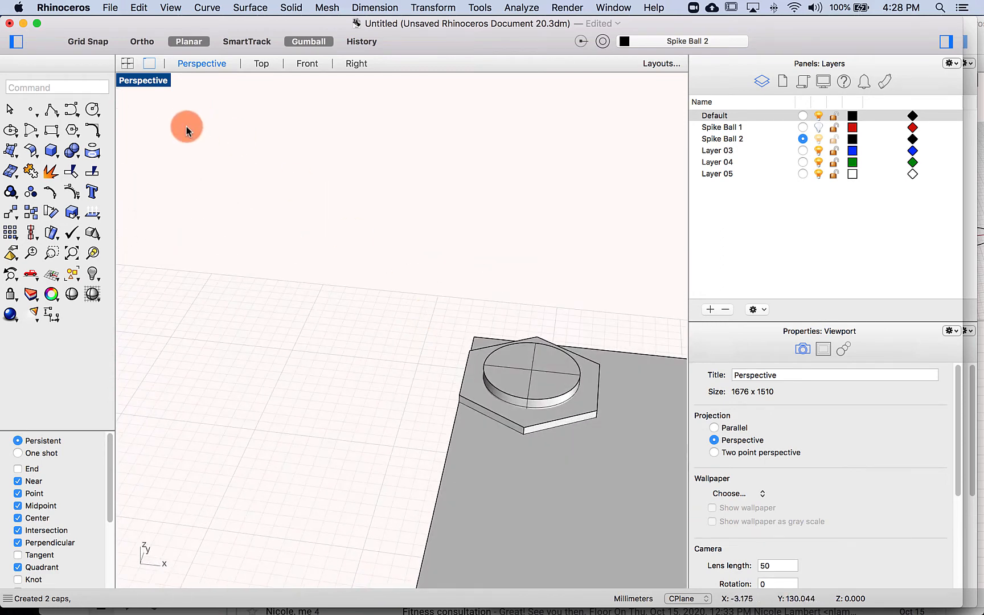
pyautogui.write('cur')
pyautogui.press('Return')
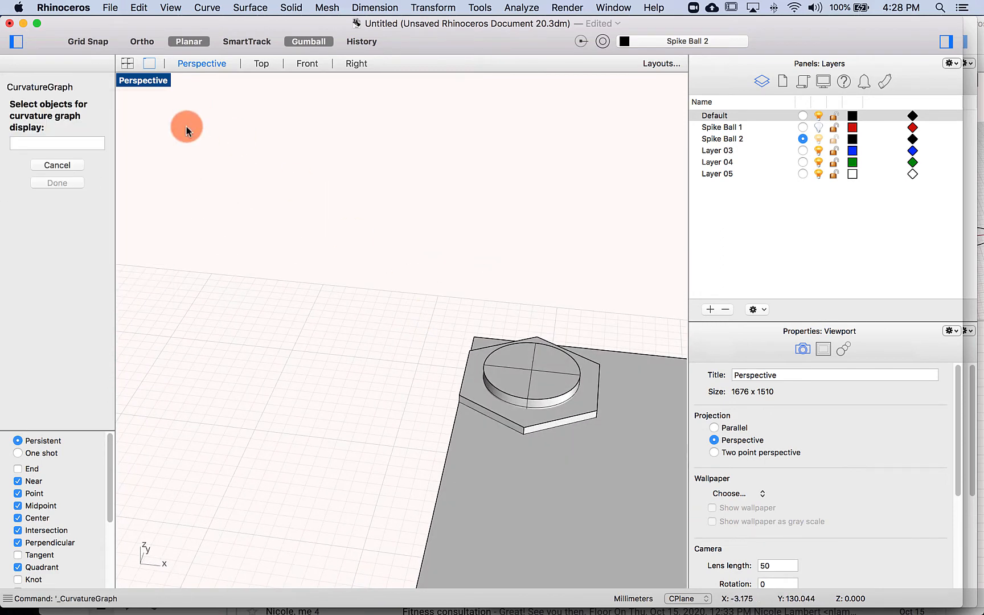
pyautogui.press('Escape')
# Create a vertical solid cone centred on the disc's top face, with a base narrower than the disc, as the spike
pyautogui.write('cone')
pyautogui.press('Return')
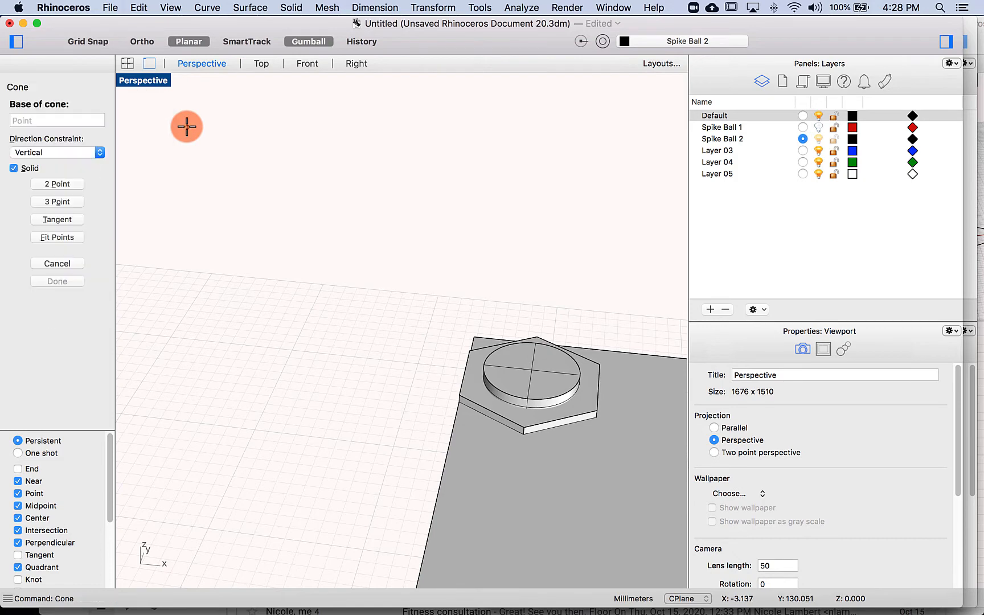
pyautogui.click(557, 353)
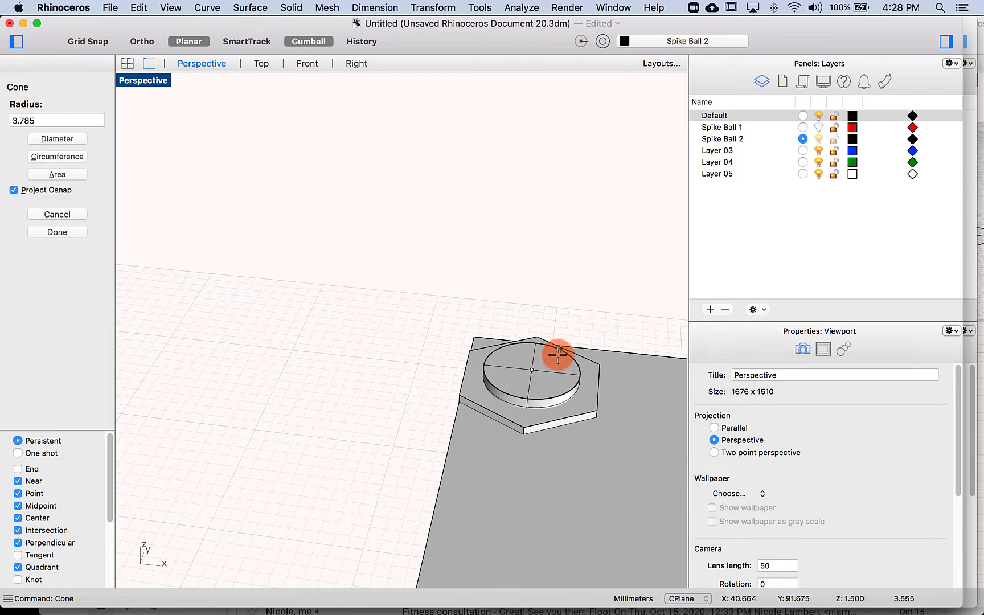
pyautogui.click(552, 367)
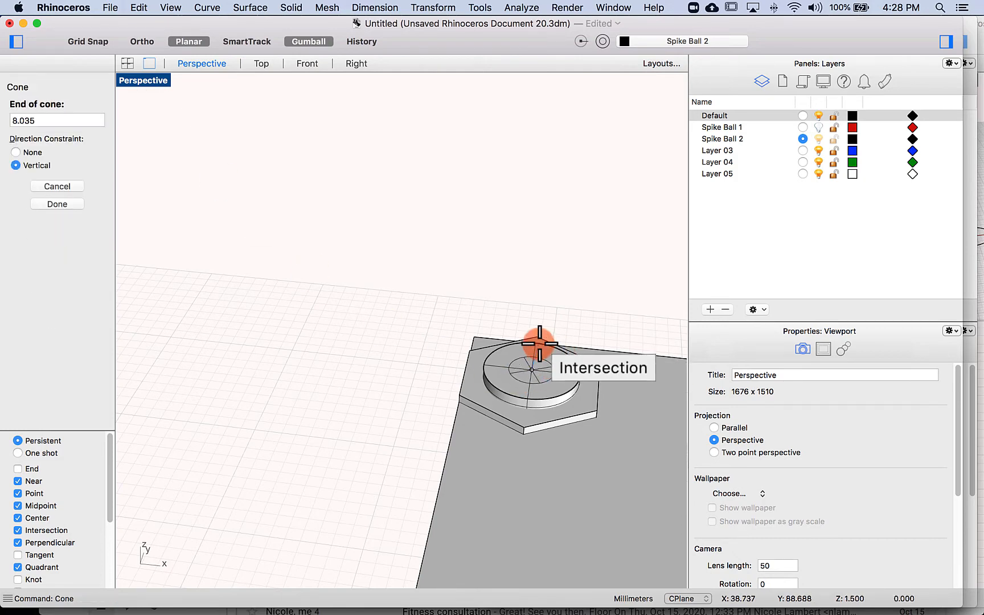
pyautogui.click(514, 259)
pyautogui.moveTo(397, 272)
pyautogui.mouseDown(button='right')
pyautogui.moveTo(391, 351)
pyautogui.moveTo(426, 361)
pyautogui.moveTo(451, 337)
pyautogui.moveTo(412, 281)
pyautogui.moveTo(412, 294)
pyautogui.mouseUp(button='right')
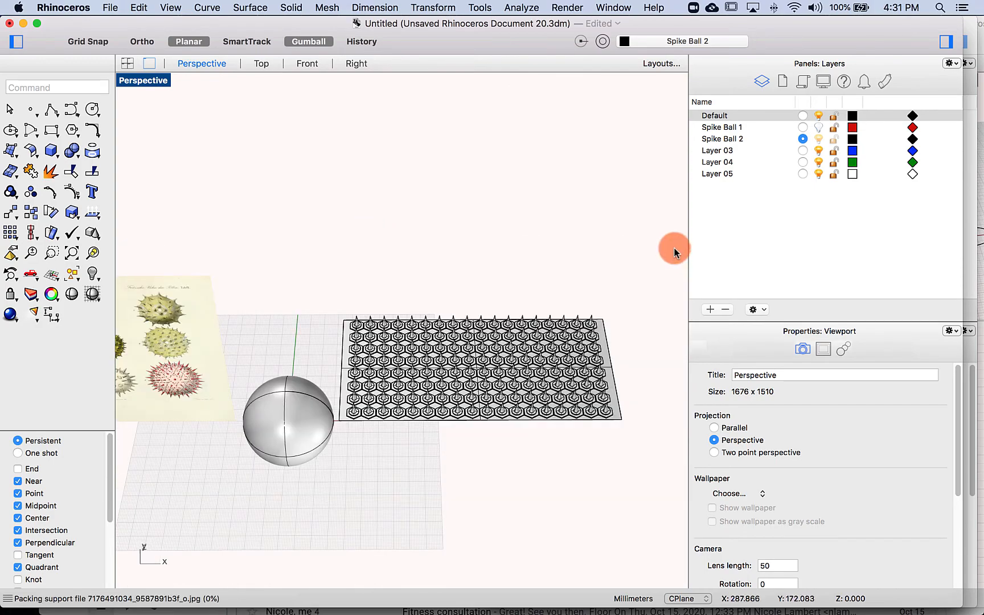
# Try flowing the hexagon, disc and spike array from the flat base surface onto the sphere with Copy, Rigid and Preserve Structure on
pyautogui.moveTo(520, 213); pyautogui.dragTo(420, 462, button='right')
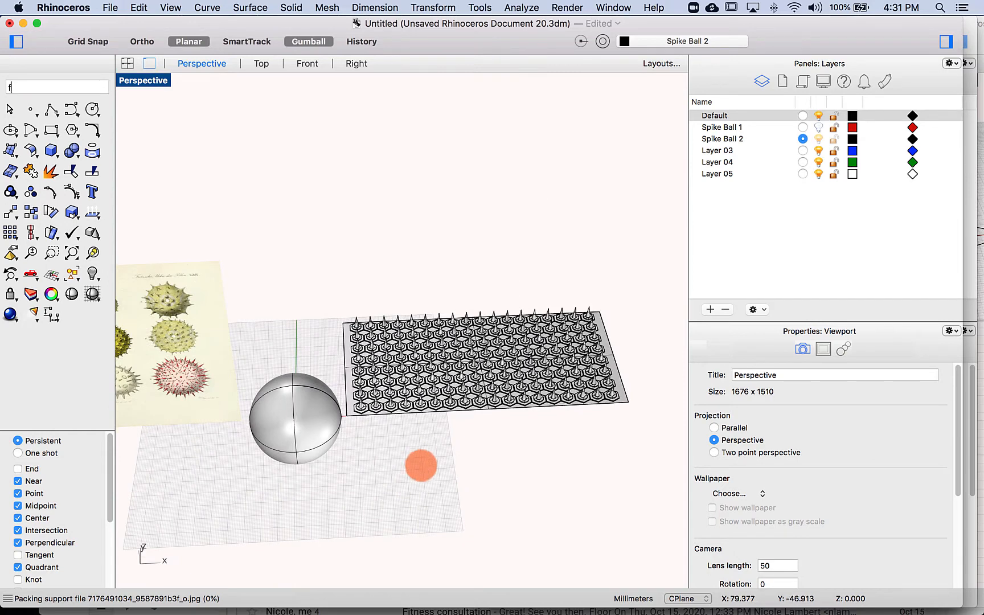
pyautogui.press('Down')
pyautogui.press('Return')
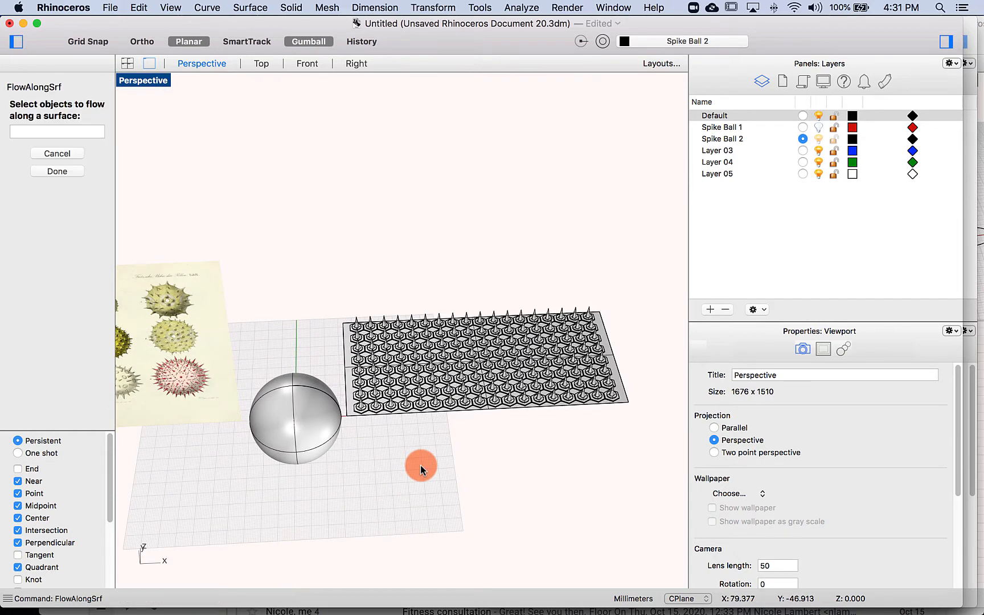
pyautogui.moveTo(628, 429); pyautogui.dragTo(343, 270)
pyautogui.scroll(3, 354, 352)
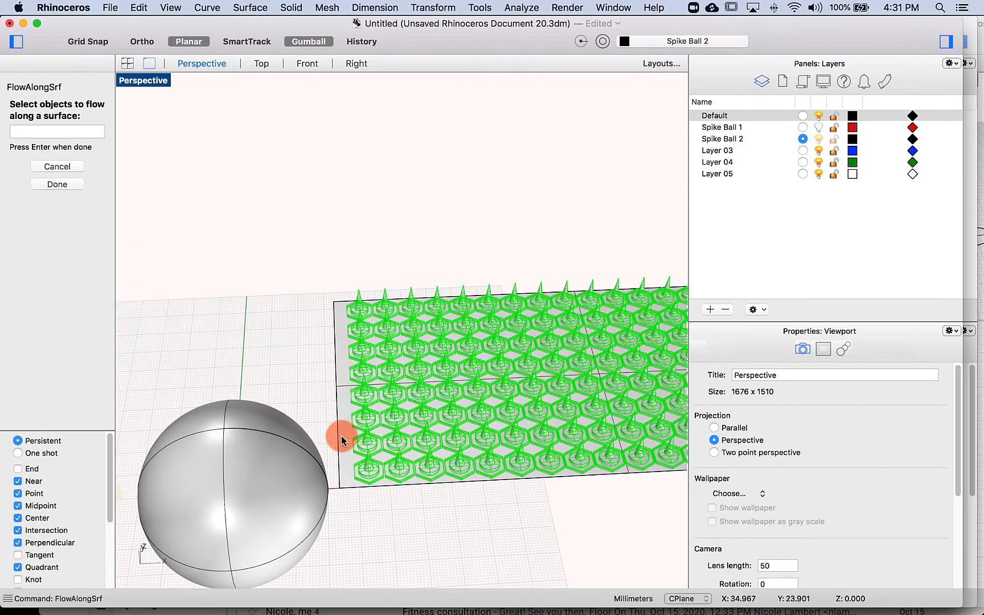
pyautogui.scroll(-3, 377, 402)
pyautogui.moveTo(377, 402); pyautogui.dragTo(467, 366, button='right')
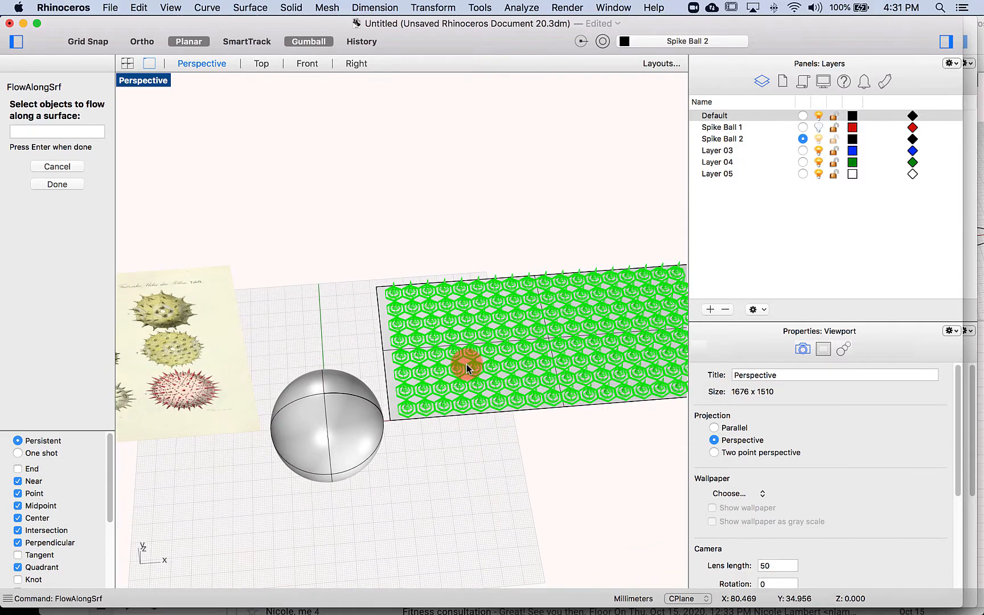
pyautogui.click(71, 185)
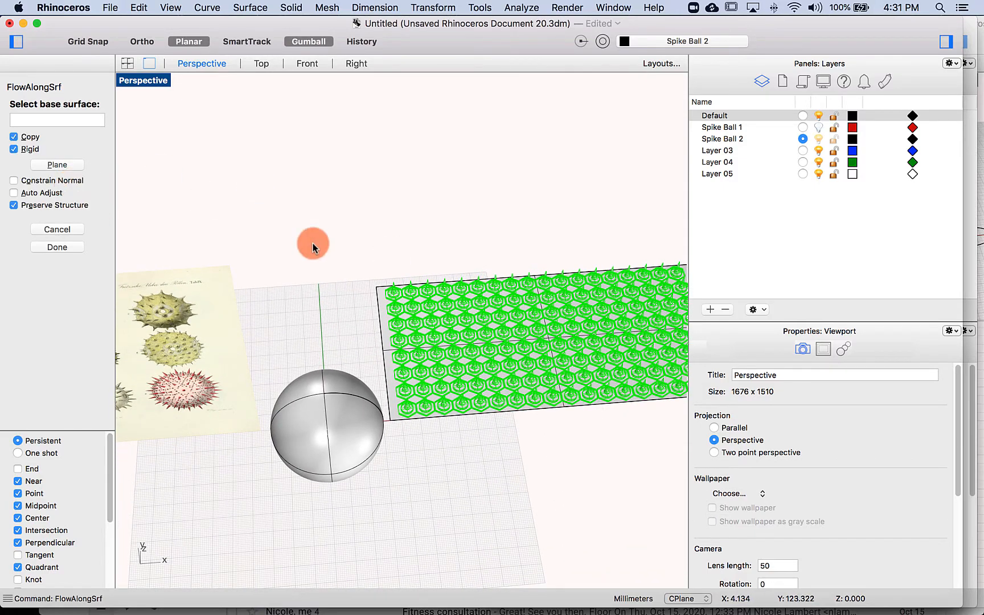
pyautogui.click(384, 349)
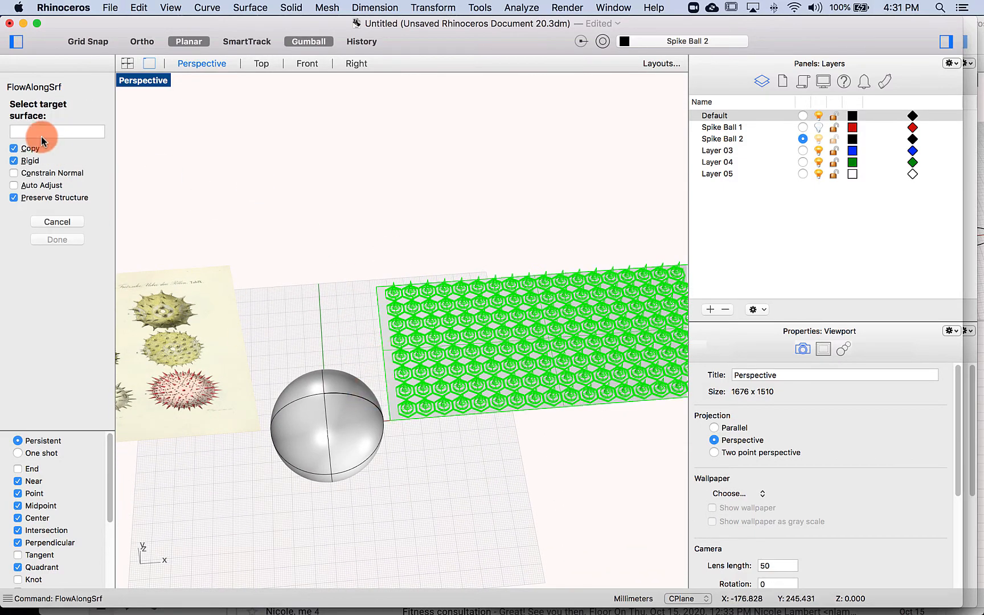
pyautogui.click(323, 398)
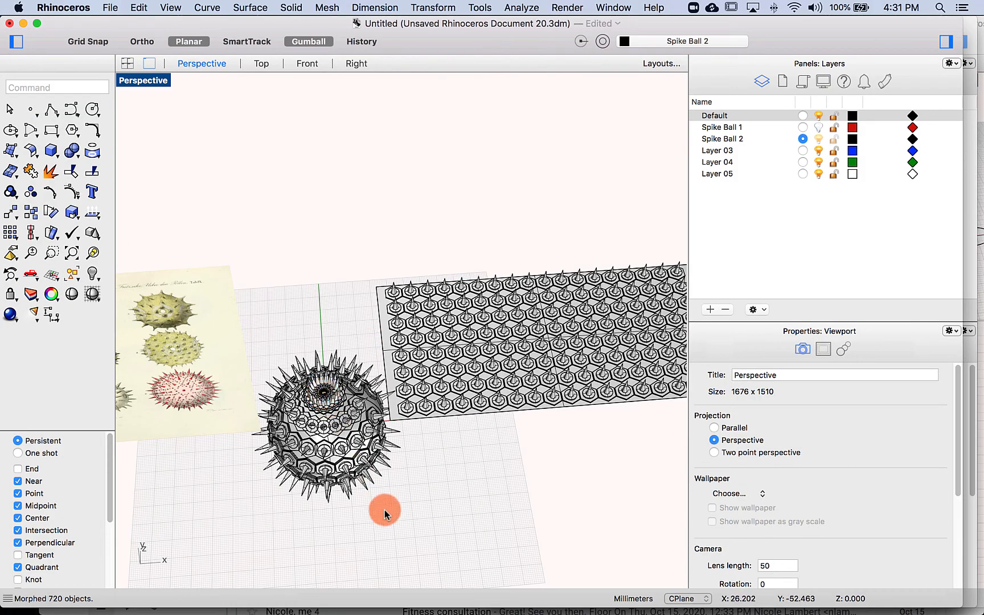
pyautogui.moveTo(388, 520)
pyautogui.mouseDown(button='right')
pyautogui.moveTo(374, 507)
pyautogui.moveTo(365, 466)
pyautogui.moveTo(395, 505)
pyautogui.moveTo(385, 528)
pyautogui.mouseUp(button='right')
pyautogui.press('super+z')
# Try the surface flow onto the sphere again with Auto Adjust switched on alongside Rigid and Preserve Structure
pyautogui.scroll(-2, 407, 504)
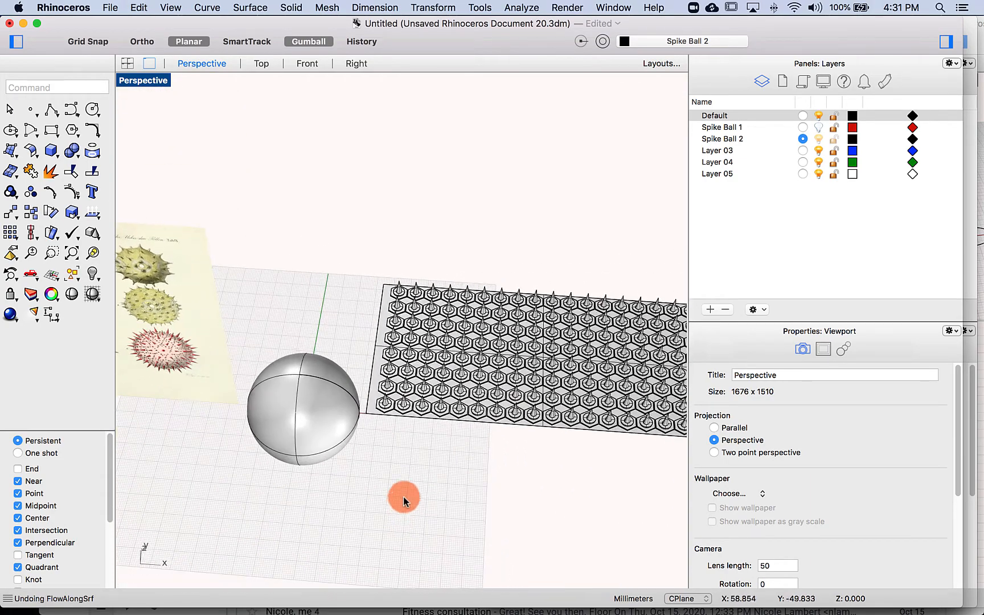
pyautogui.scroll(-3, 484, 464)
pyautogui.press('Return')
pyautogui.moveTo(633, 474); pyautogui.dragTo(427, 342)
pyautogui.moveTo(424, 440); pyautogui.dragTo(446, 472, button='right')
pyautogui.click(55, 186)
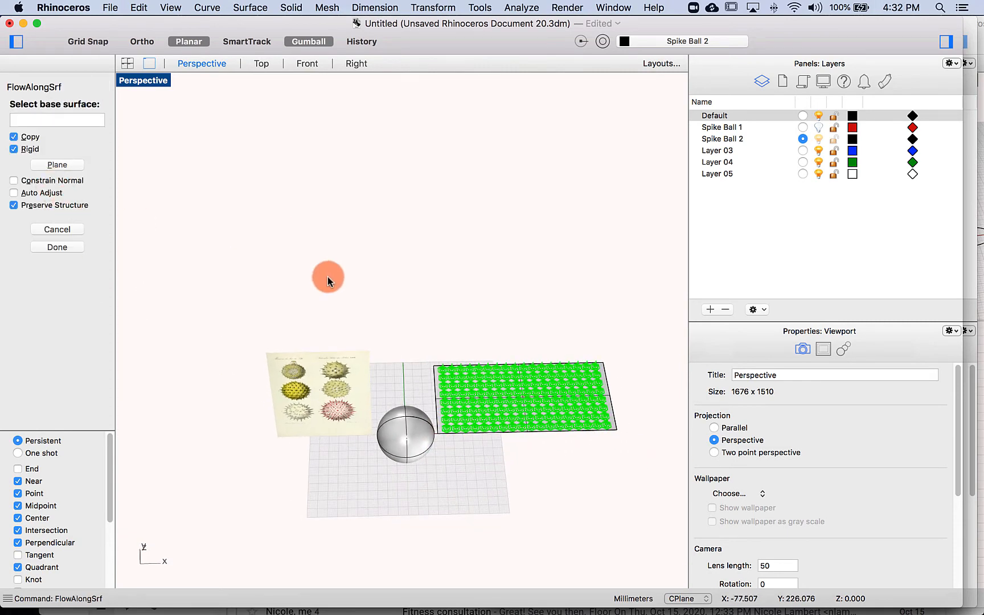
pyautogui.click(43, 193)
pyautogui.scroll(5, 404, 470)
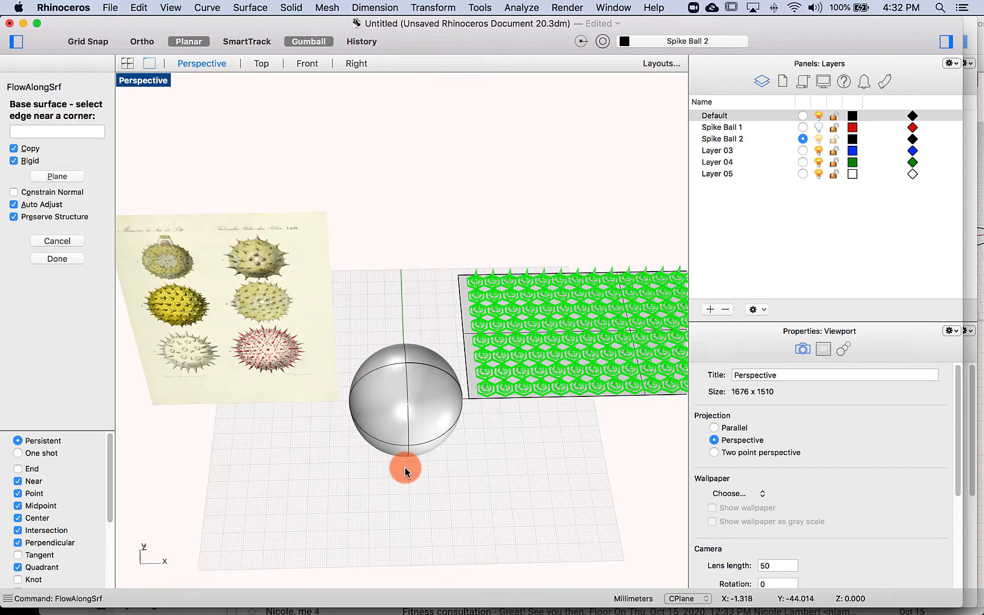
pyautogui.click(463, 336)
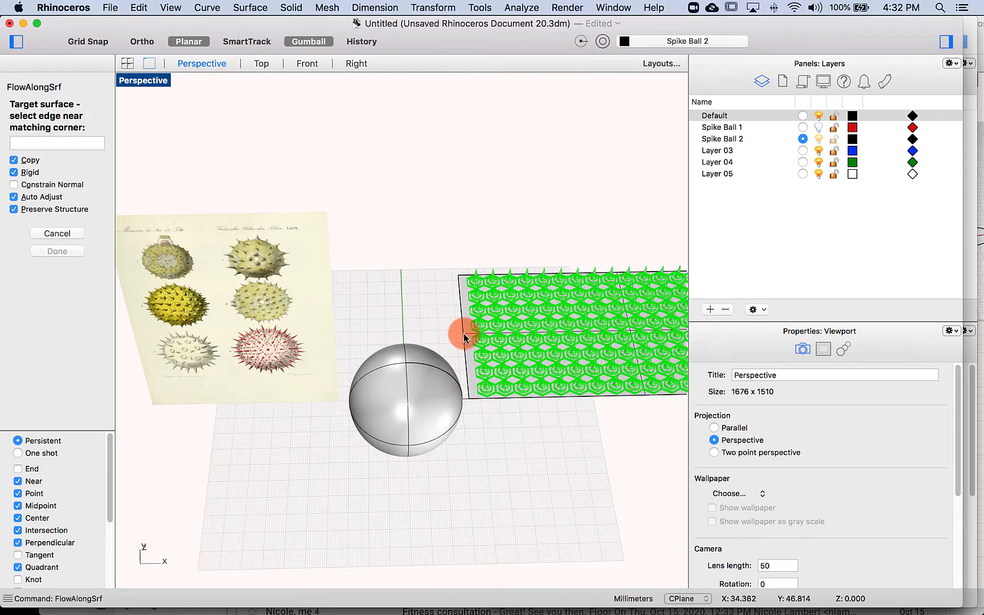
pyautogui.click(404, 366)
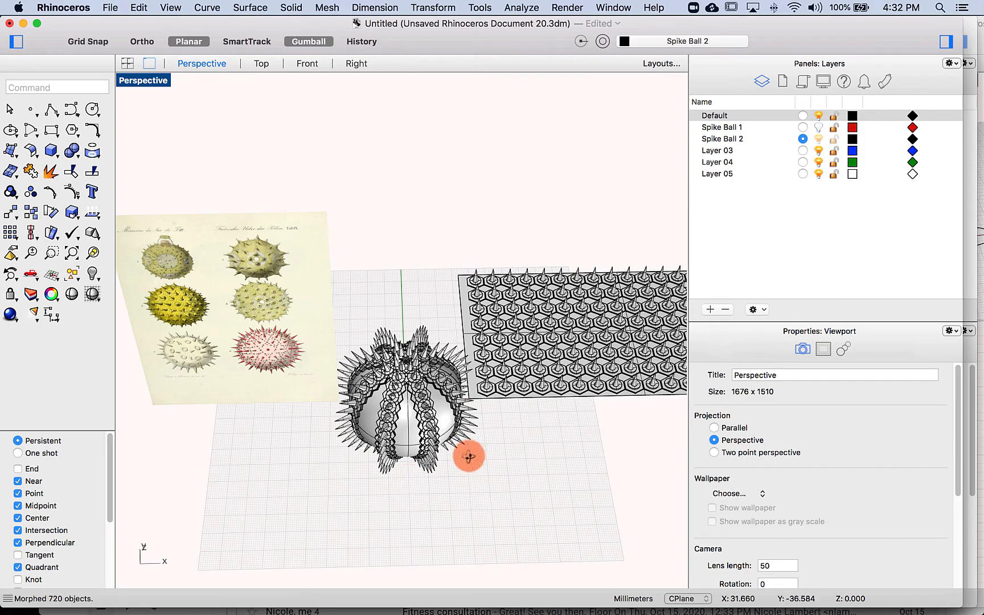
pyautogui.moveTo(467, 454)
pyautogui.mouseDown(button='right')
pyautogui.moveTo(420, 502)
pyautogui.moveTo(455, 399)
pyautogui.moveTo(475, 450)
pyautogui.moveTo(461, 456)
pyautogui.mouseUp(button='right')
pyautogui.press('super+z')
# Select the hexagon, disc and spike pieces on the flat base surface
pyautogui.keyDown('shift'); pyautogui.moveTo(560, 418); pyautogui.dragTo(468, 417, button='right'); pyautogui.keyUp('shift')
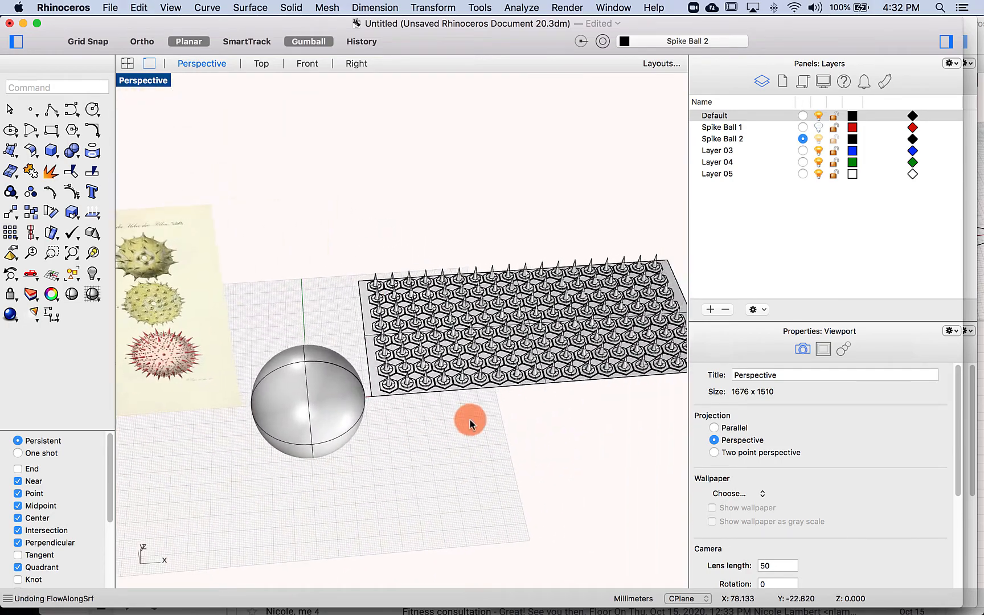
pyautogui.keyDown('shift'); pyautogui.moveTo(520, 462); pyautogui.dragTo(458, 459, button='right'); pyautogui.keyUp('shift')
pyautogui.moveTo(293, 258); pyautogui.dragTo(683, 424)
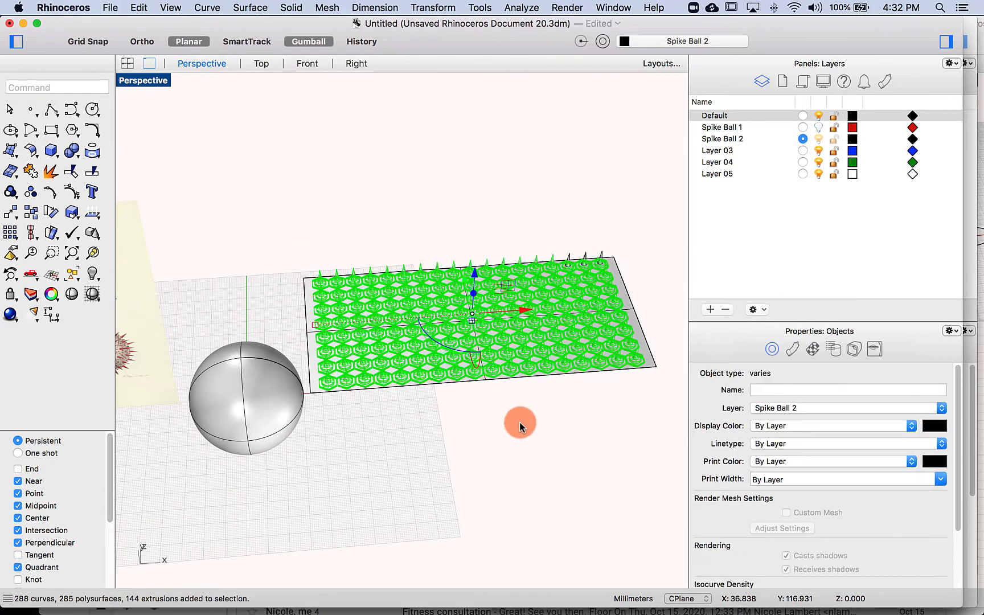
# Try flowing the selected pieces onto the sphere with Rigid on and both Auto Adjust and Preserve Structure off
pyautogui.click(92, 151)
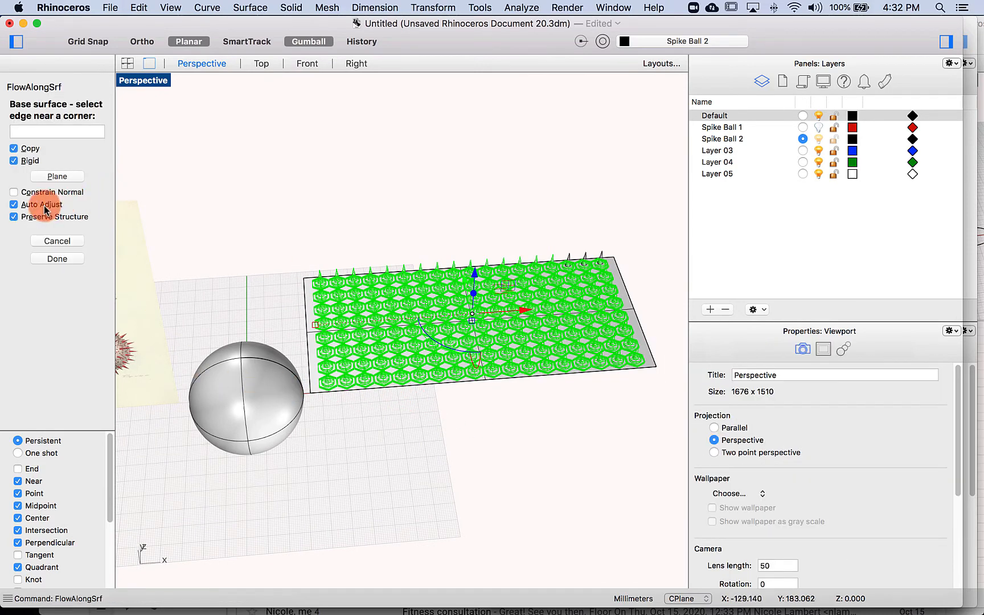
pyautogui.click(13, 208)
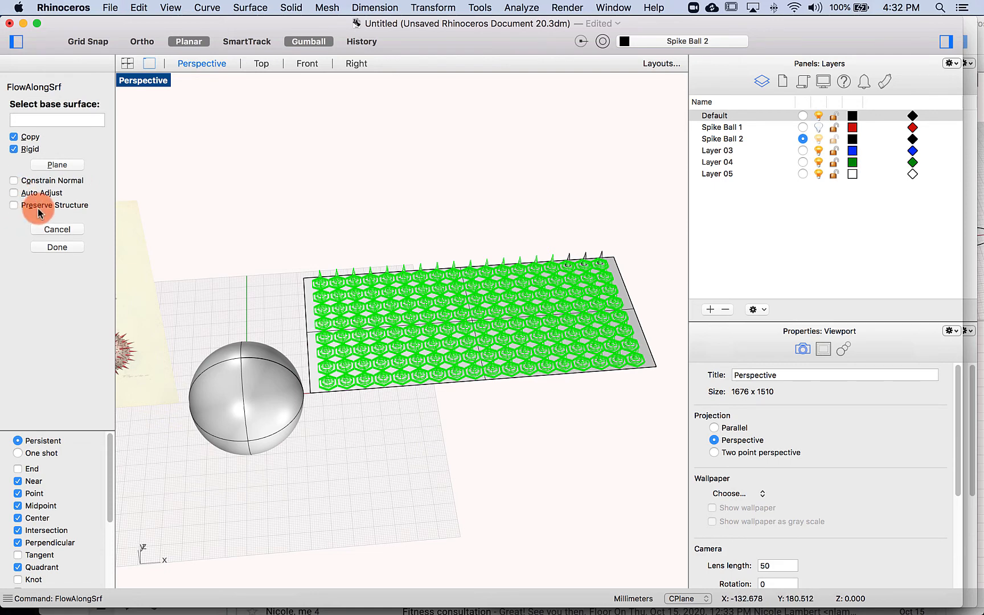
pyautogui.click(308, 330)
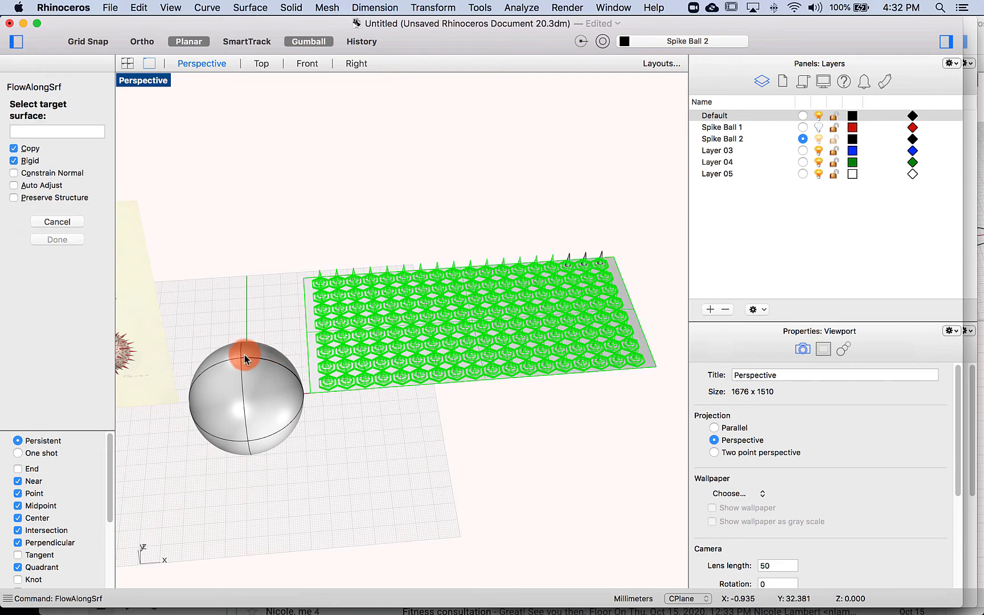
pyautogui.click(242, 362)
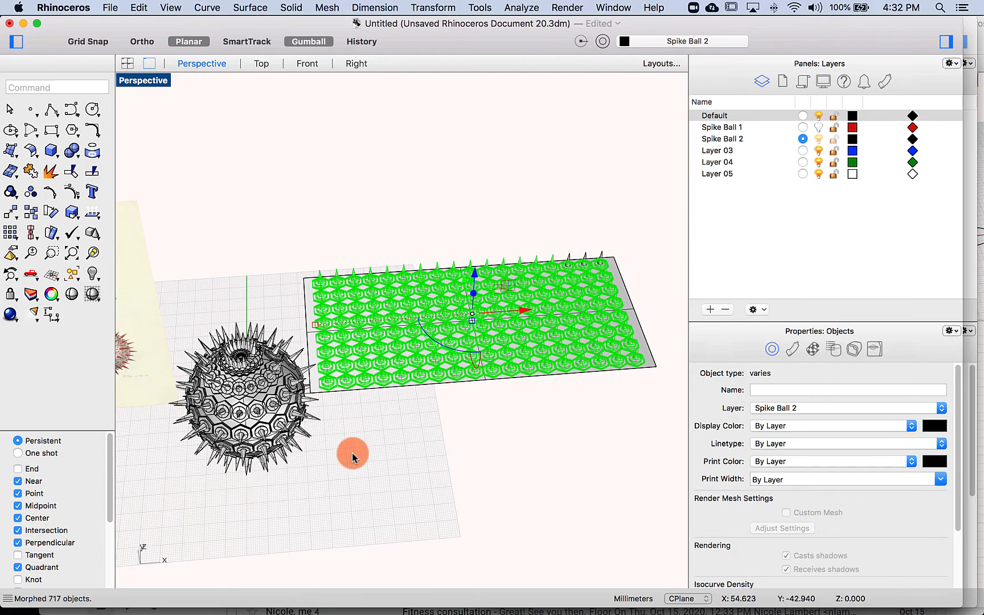
pyautogui.moveTo(352, 452); pyautogui.dragTo(330, 473, button='right')
pyautogui.press('super+z')
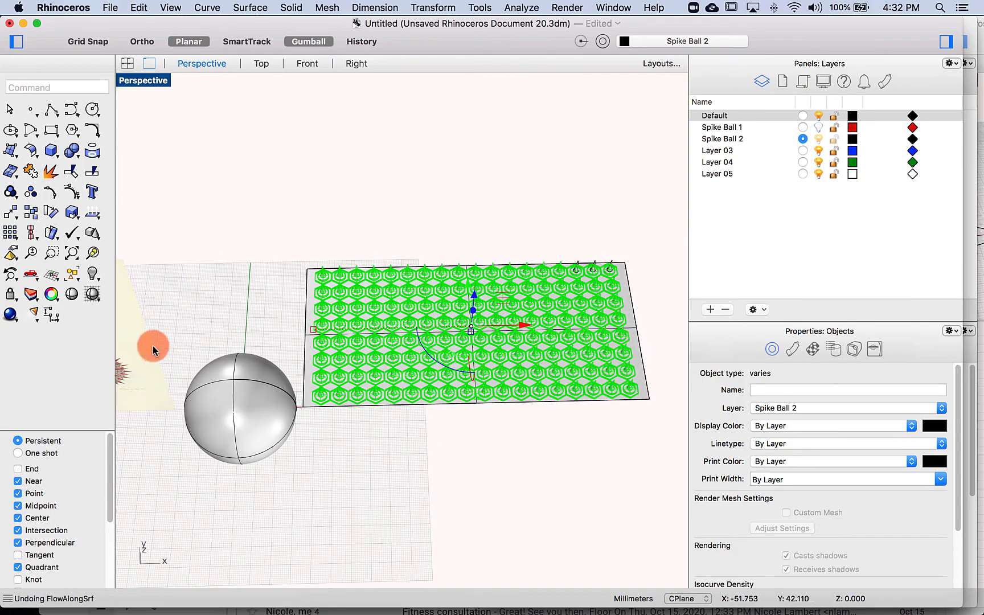
# Try the same flow using the far end of the base surface's short edge and the underside of the sphere as matching points
pyautogui.press('Return')
pyautogui.click(305, 282)
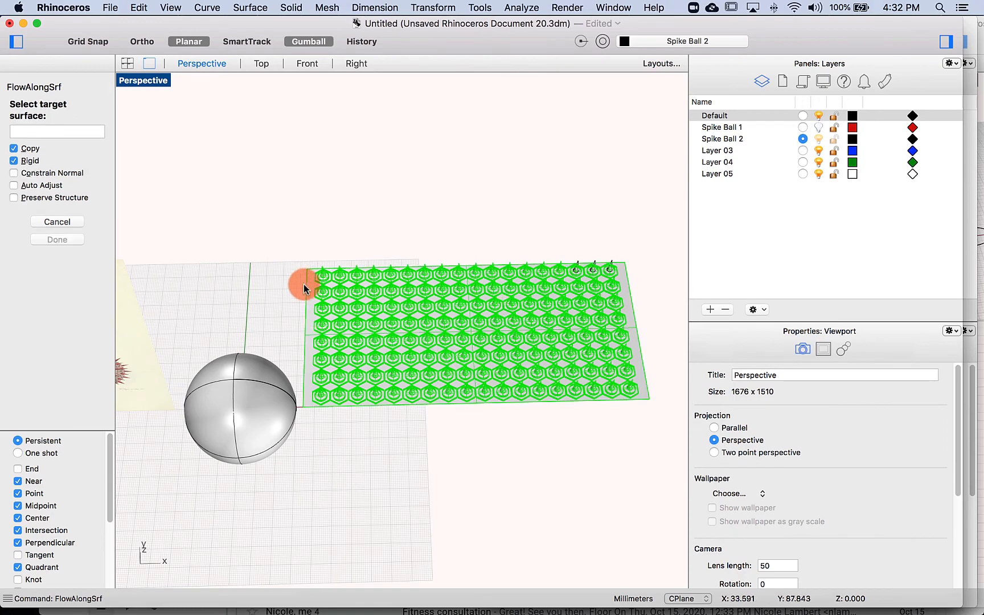
pyautogui.click(238, 456)
pyautogui.moveTo(250, 521); pyautogui.dragTo(244, 490, button='right')
pyautogui.press('super+z')
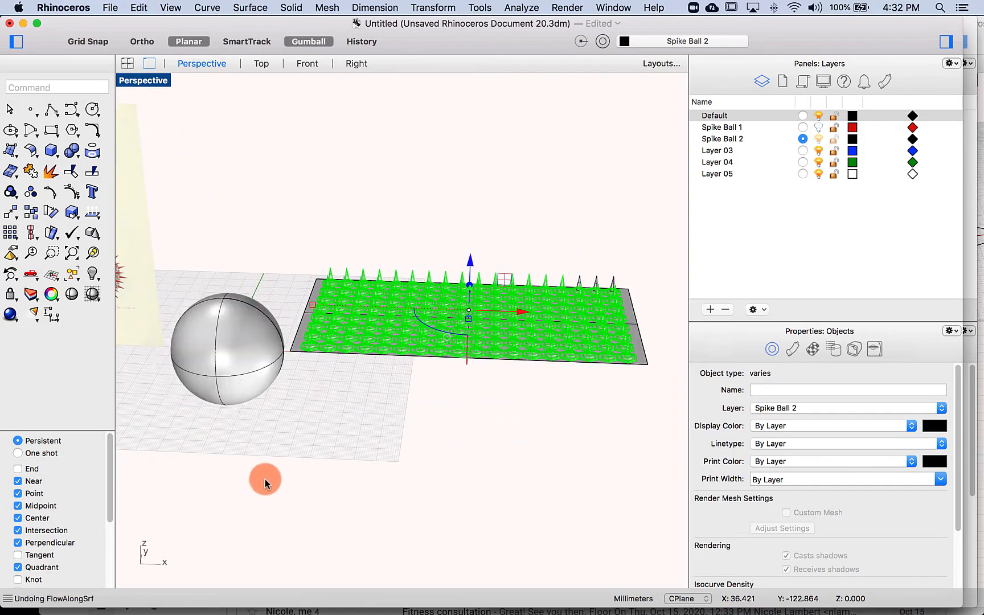
# Flow a copy of the selected pieces onto the sphere with Rigid and Preserve Structure off and Auto Adjust on
pyautogui.press('Return')
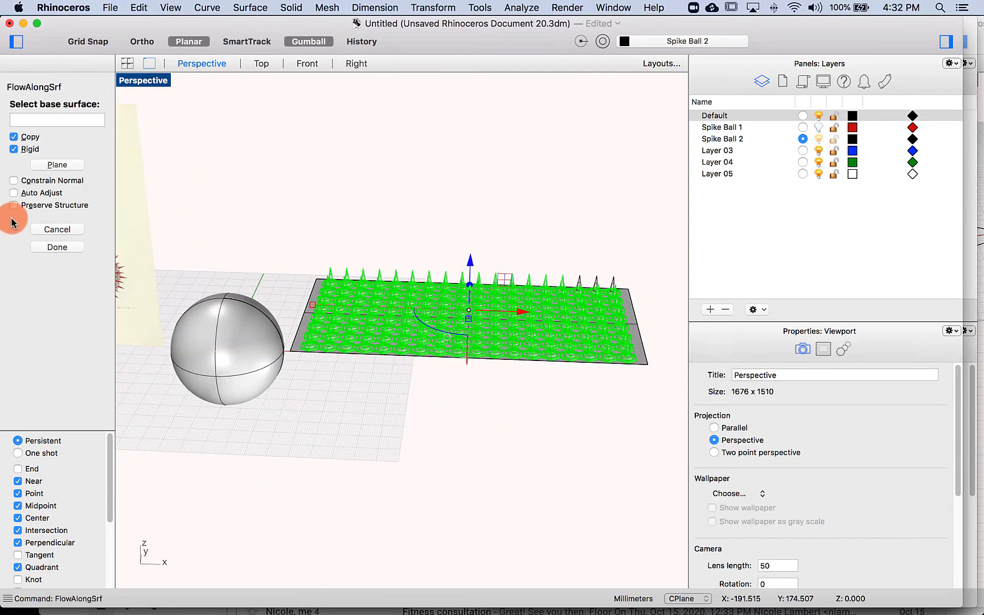
pyautogui.click(13, 148)
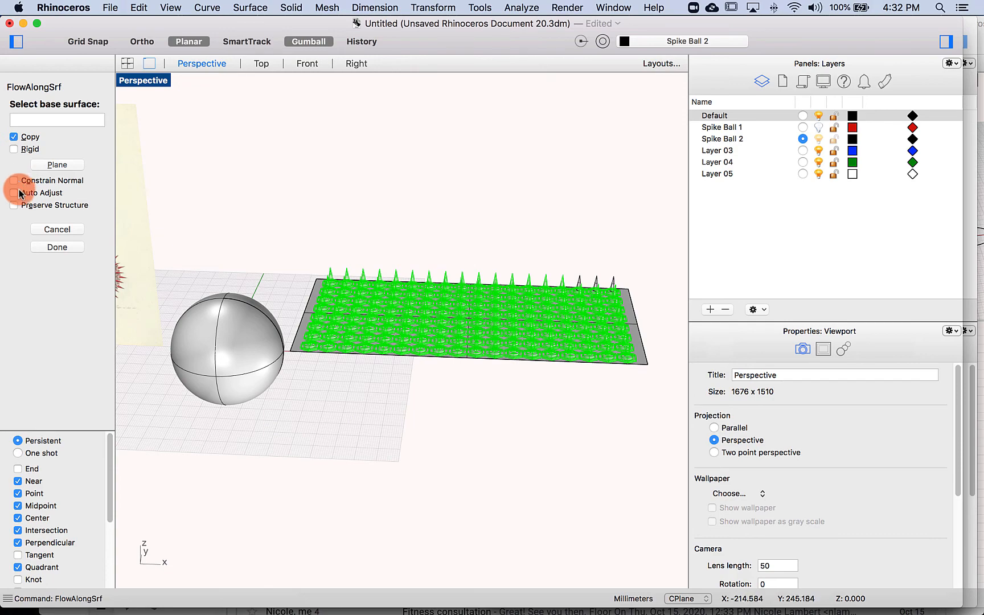
pyautogui.click(17, 193)
pyautogui.moveTo(251, 350); pyautogui.dragTo(282, 390, button='right')
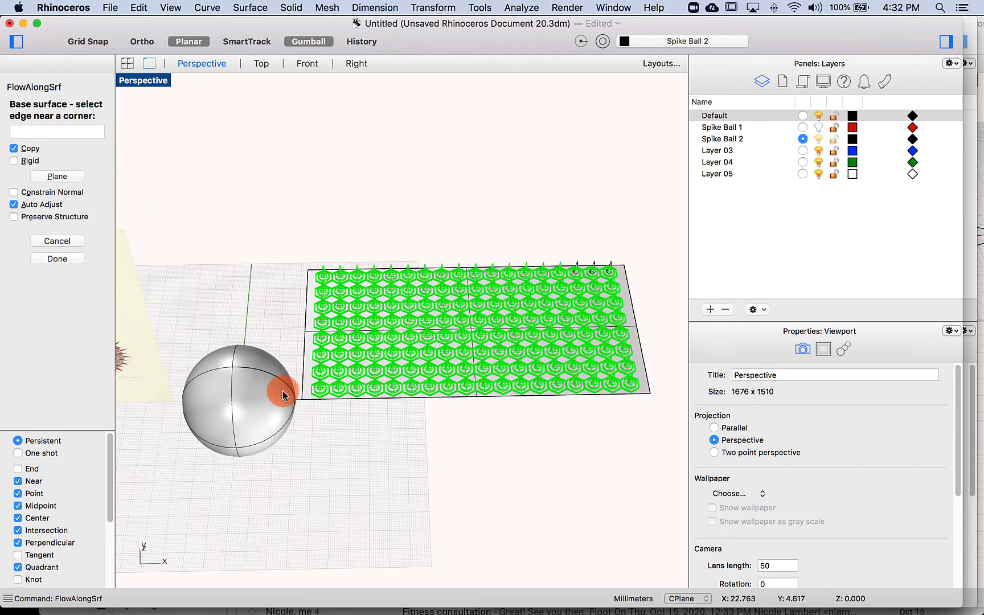
pyautogui.click(306, 335)
pyautogui.click(231, 371)
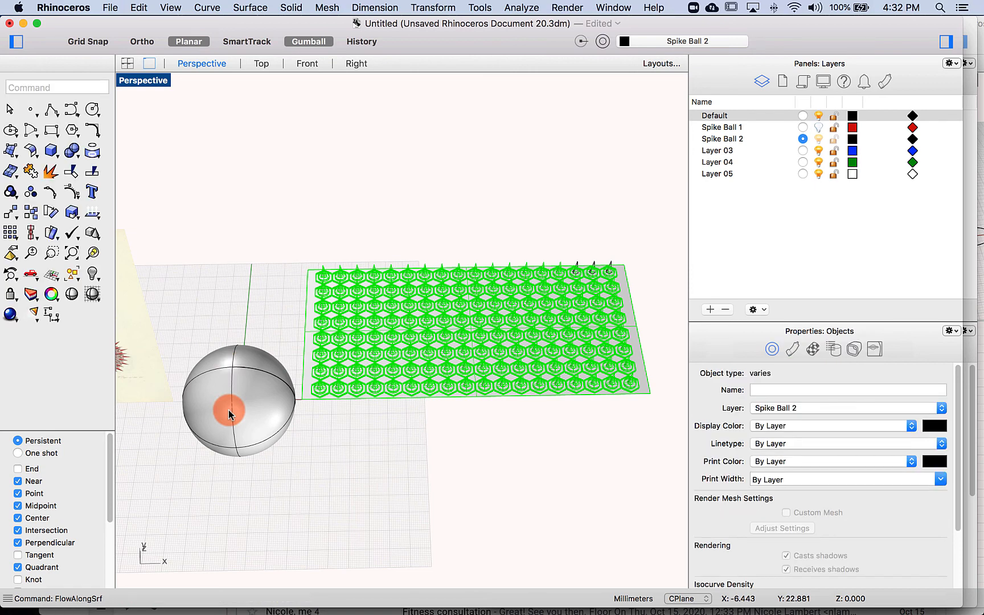
pyautogui.click(233, 375)
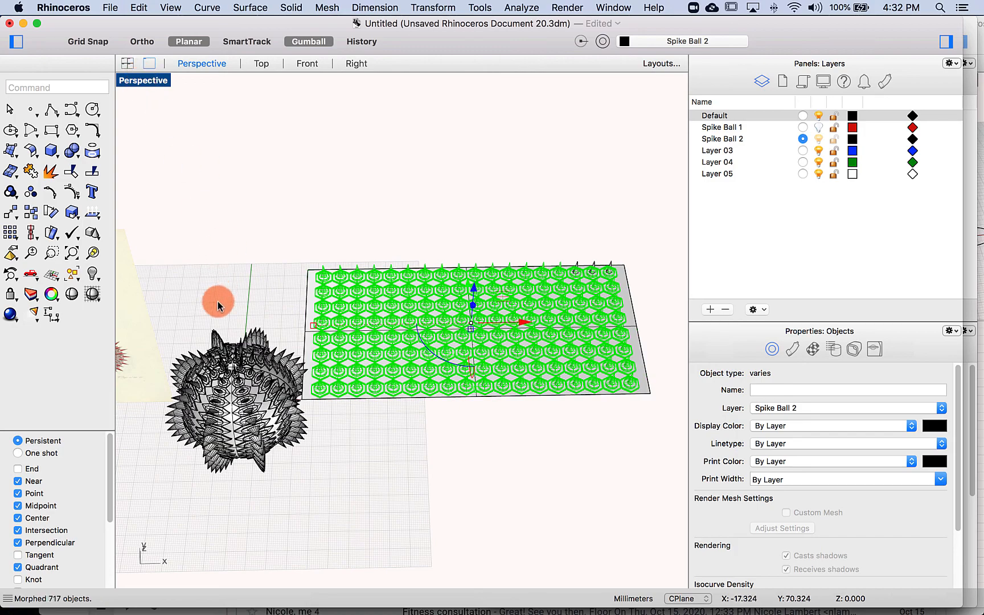
pyautogui.moveTo(215, 299)
pyautogui.mouseDown(button='right')
pyautogui.moveTo(211, 277)
pyautogui.moveTo(233, 335)
pyautogui.moveTo(232, 308)
pyautogui.mouseUp(button='right')
pyautogui.scroll(4, 227, 311)
pyautogui.scroll(-7, 231, 308)
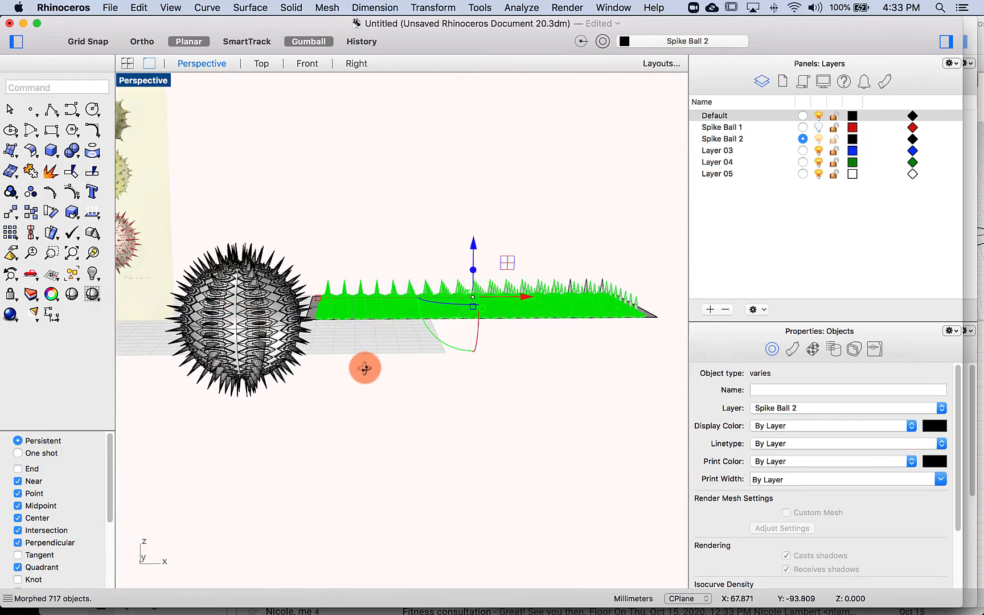
pyautogui.moveTo(364, 366); pyautogui.dragTo(338, 393, button='right')
pyautogui.moveTo(468, 441)
pyautogui.mouseDown(button='right')
pyautogui.moveTo(240, 422)
pyautogui.moveTo(215, 431)
pyautogui.moveTo(213, 453)
pyautogui.moveTo(264, 319)
pyautogui.moveTo(297, 398)
pyautogui.moveTo(314, 411)
pyautogui.moveTo(345, 413)
pyautogui.moveTo(358, 398)
pyautogui.moveTo(369, 426)
pyautogui.moveTo(467, 437)
pyautogui.mouseUp(button='right')
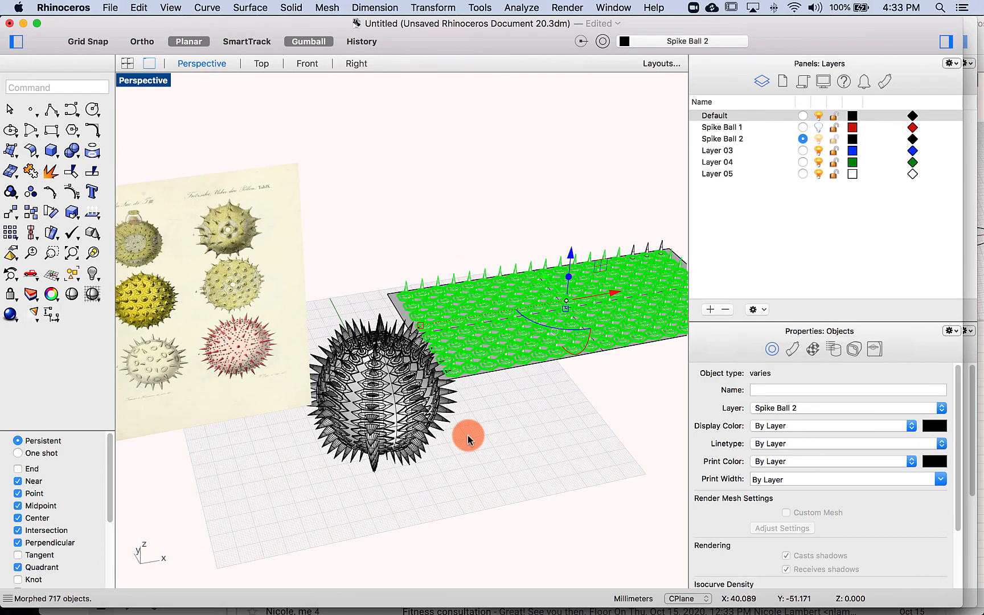